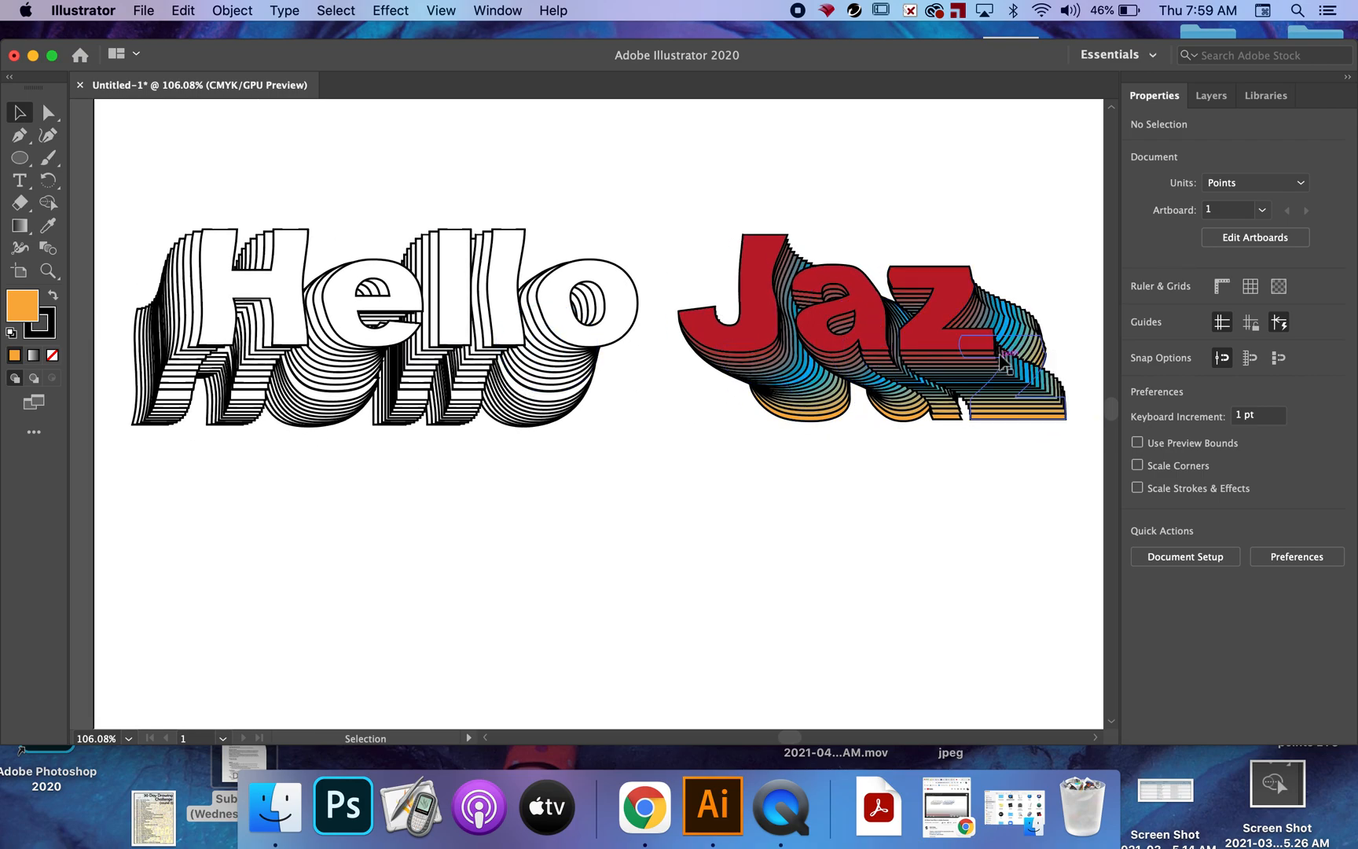
Step: Close the open example lettering document without saving it
scroll(483, 274, "down", 3)
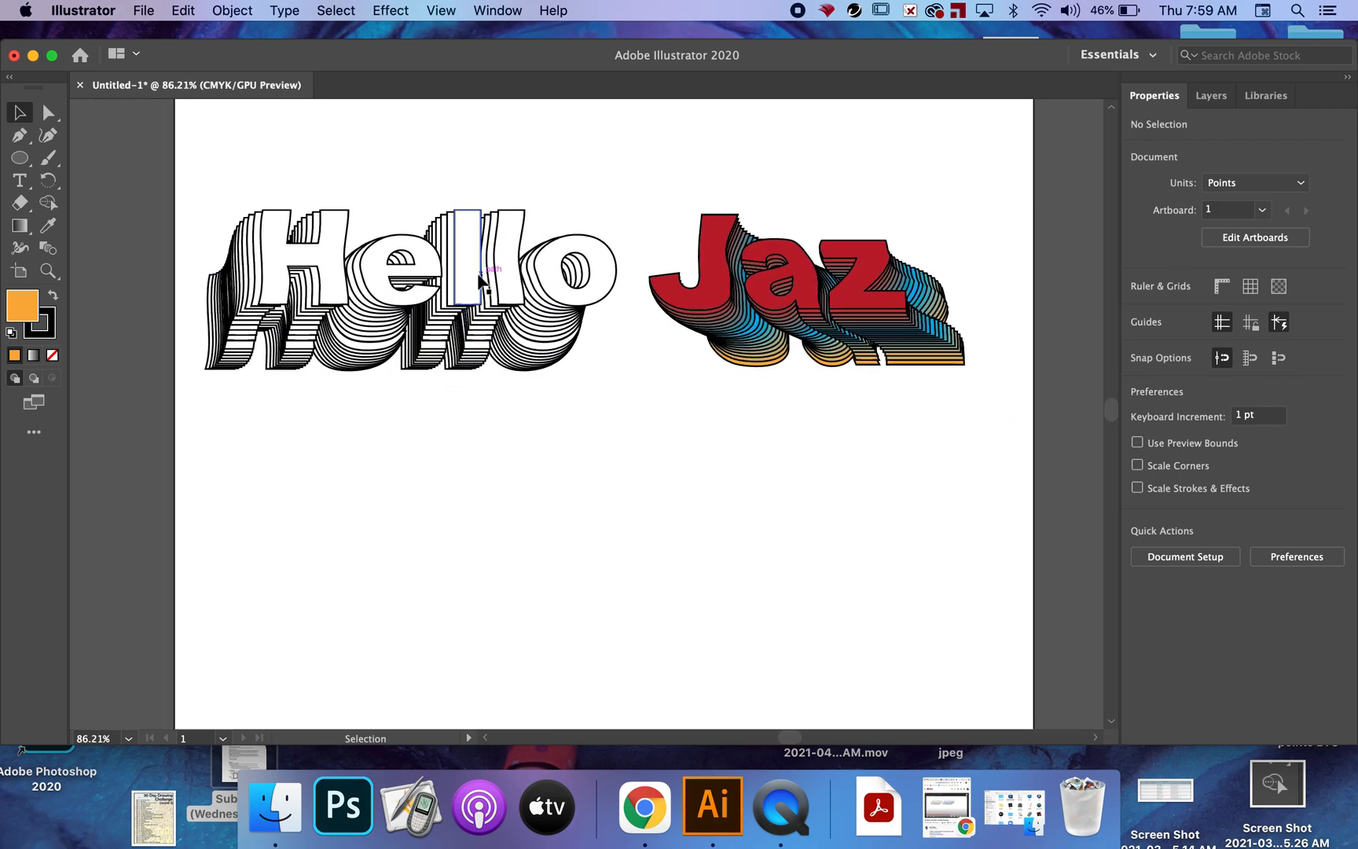
scroll(481, 280, "down", 2)
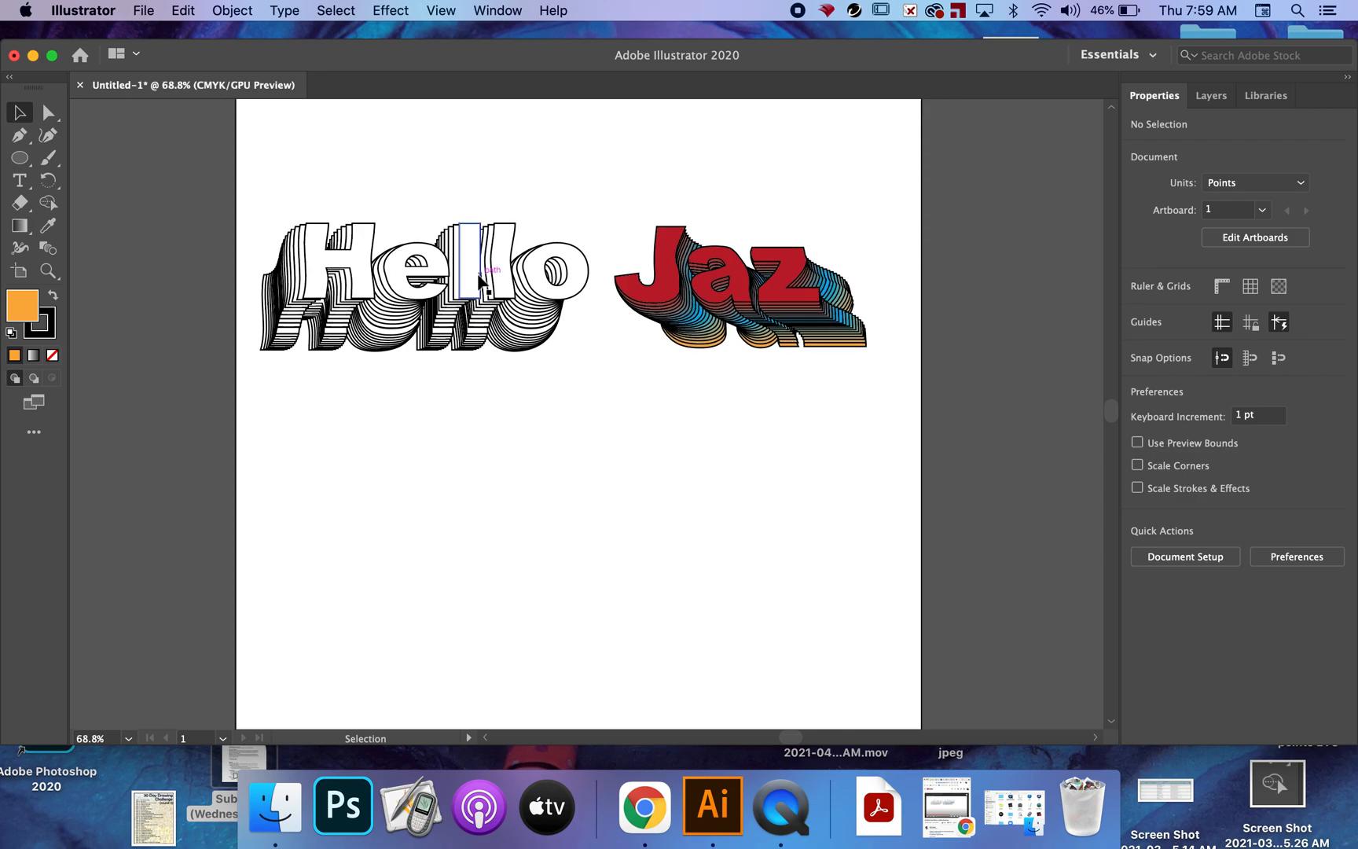
left_click(79, 85)
left_click(718, 435)
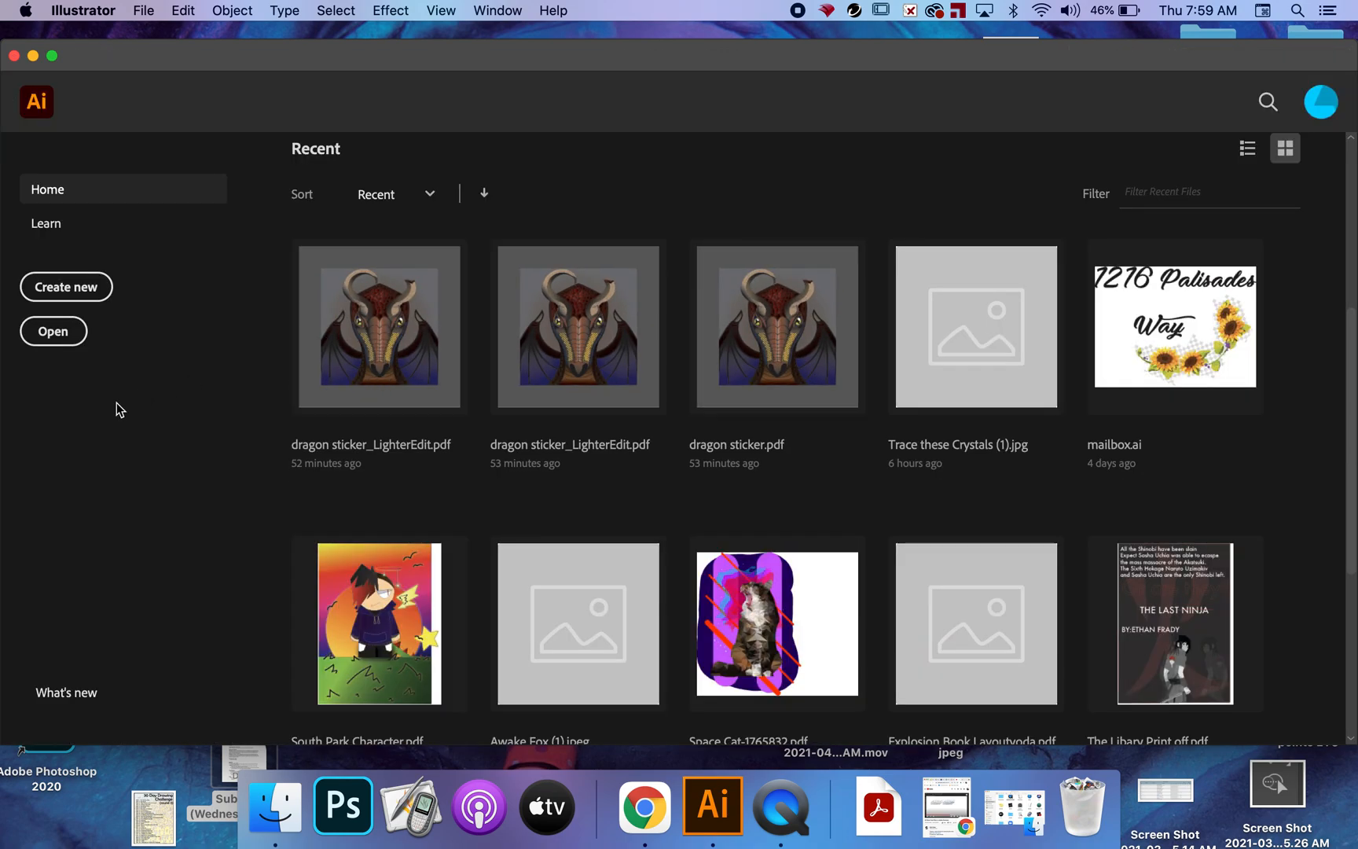
Step: Create a new portrait document from the A4 print preset
mouse_move(458, 52)
left_mouse_down()
mouse_move(496, 58)
mouse_move(470, 38)
left_mouse_up()
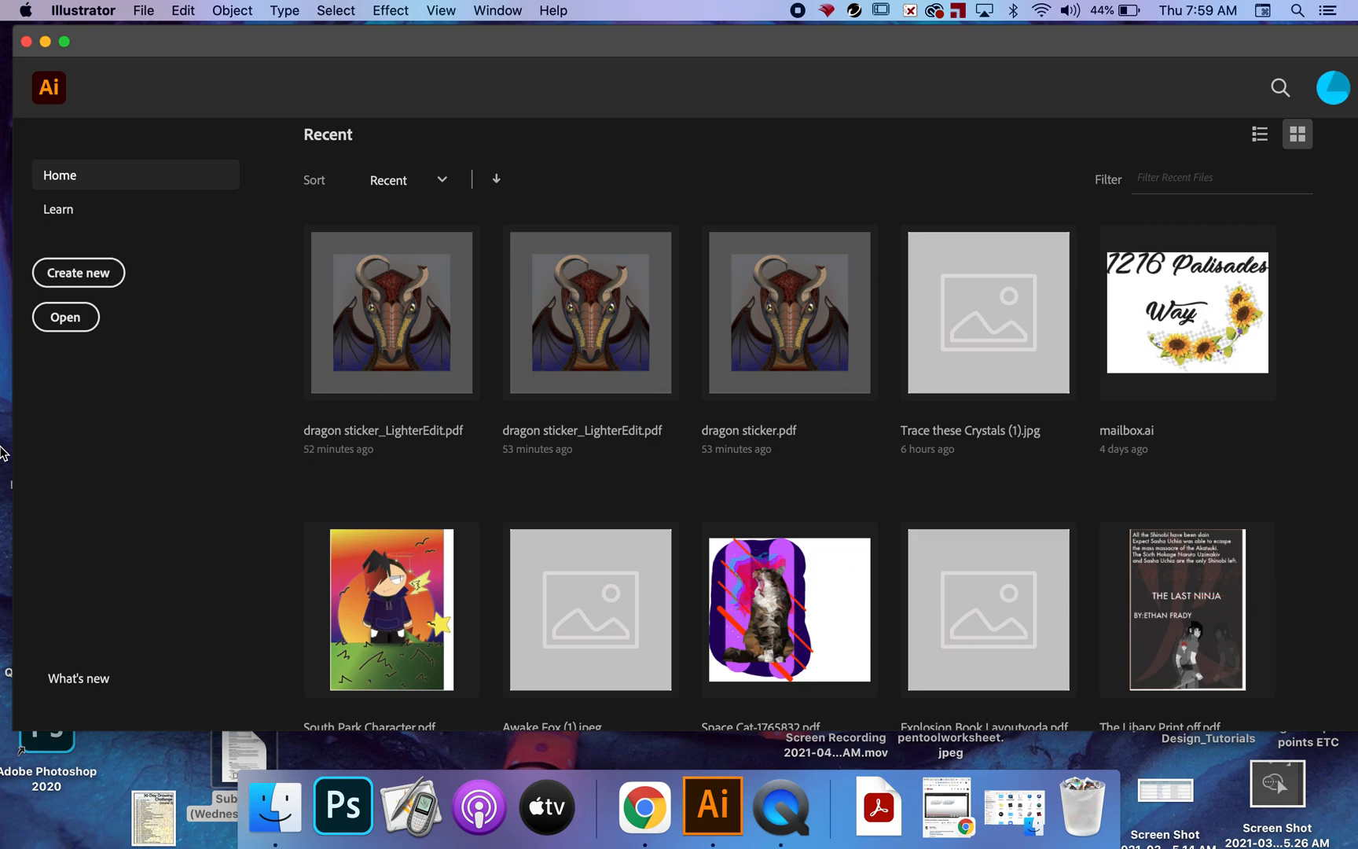
left_click(88, 284)
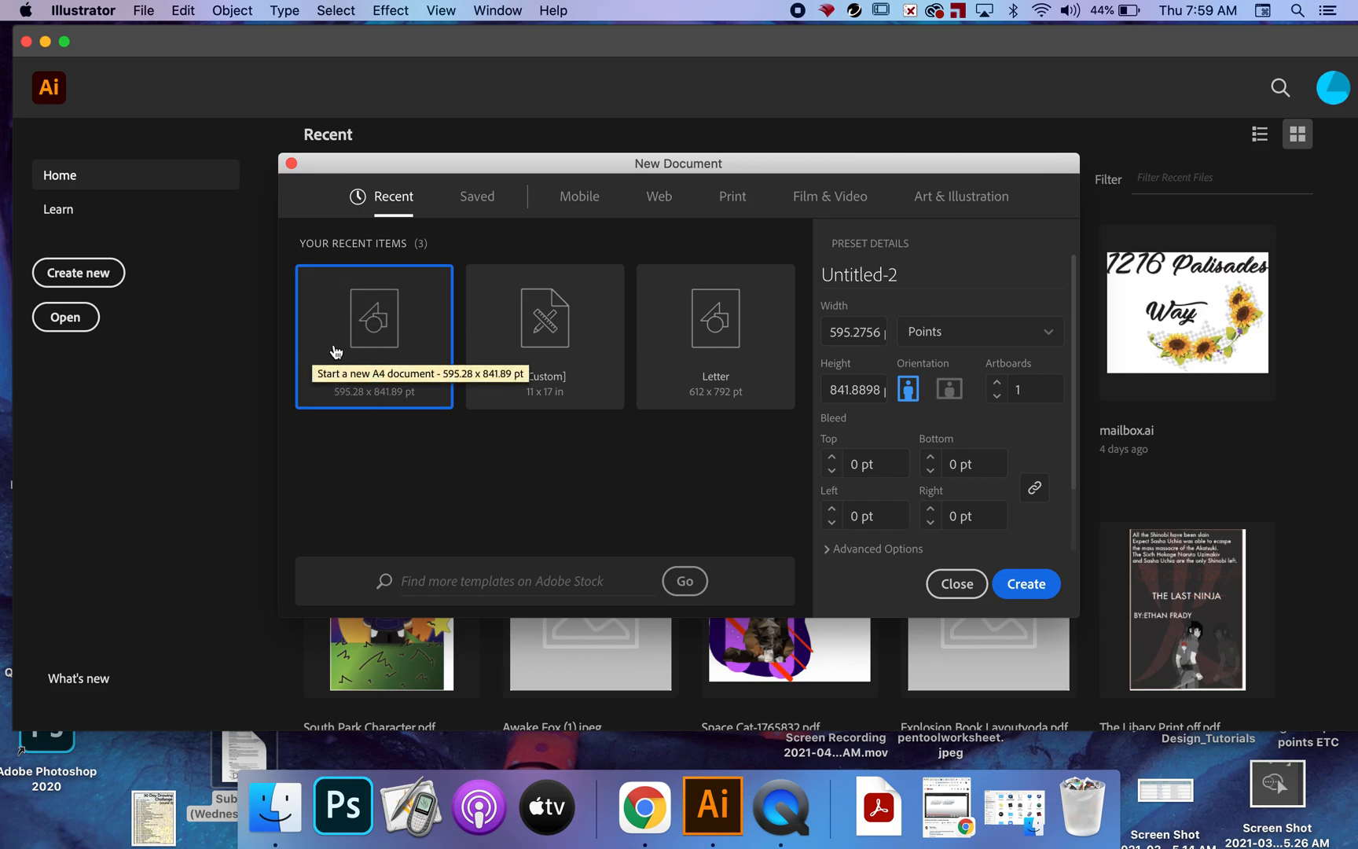
left_click(732, 197)
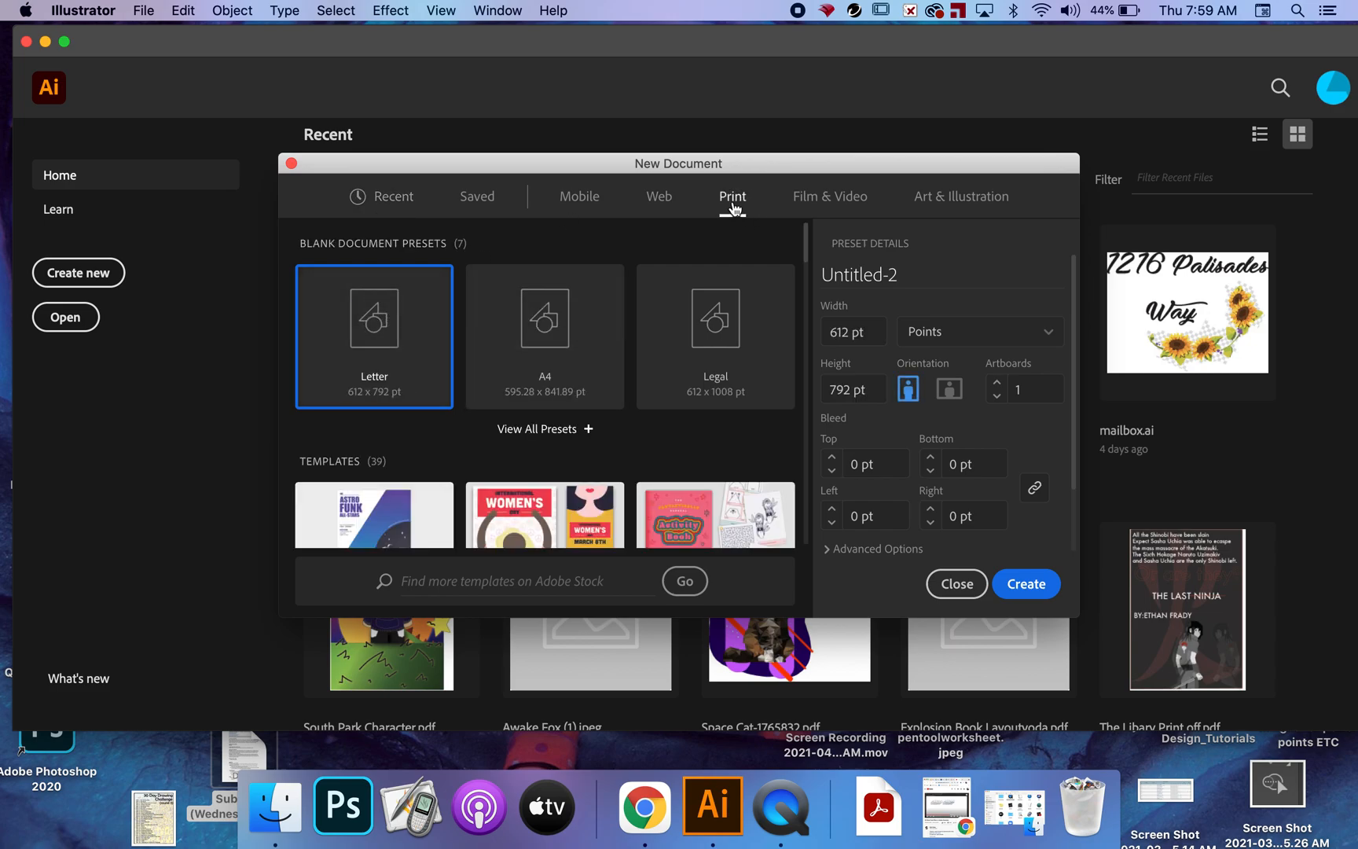
left_click(571, 342)
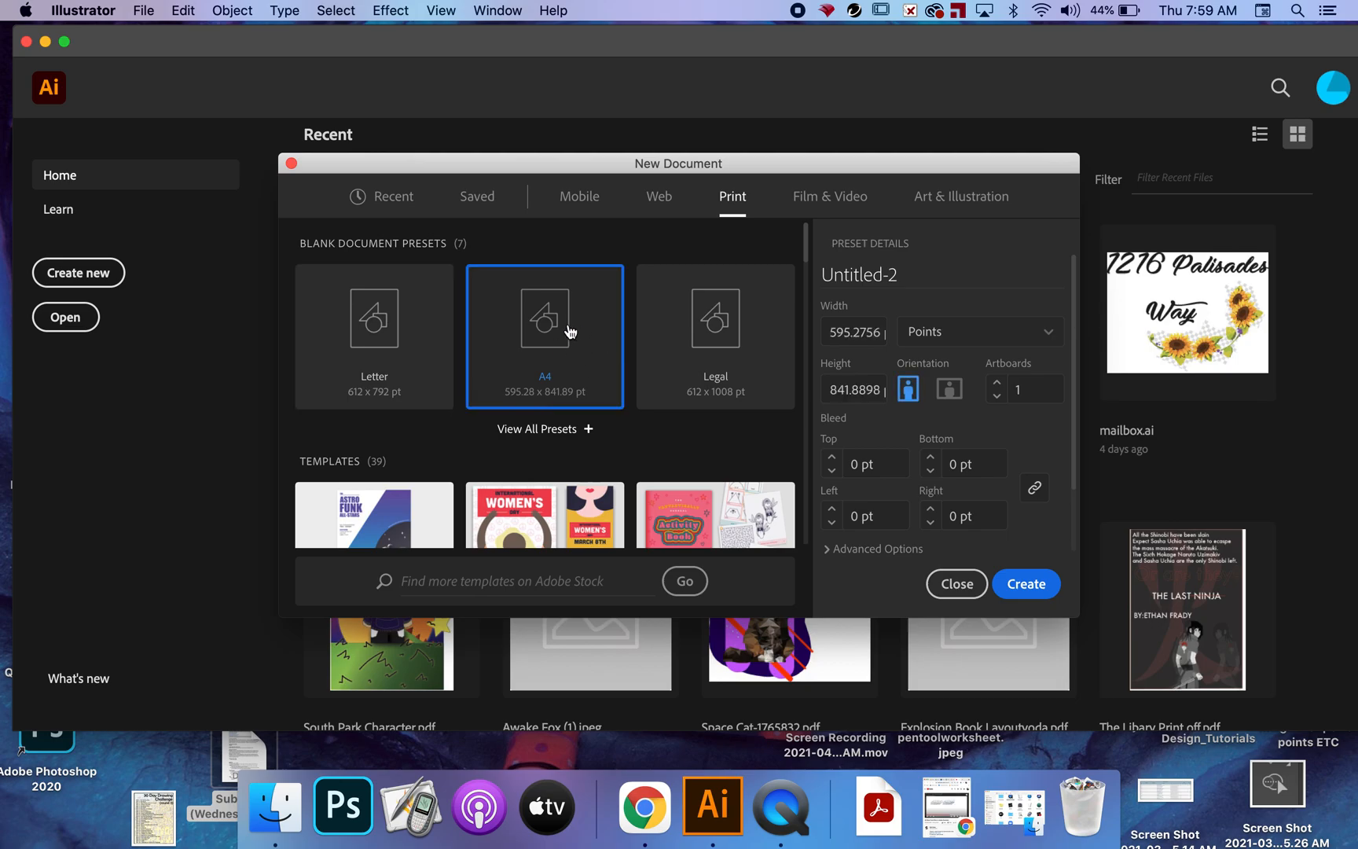
left_click(1026, 583)
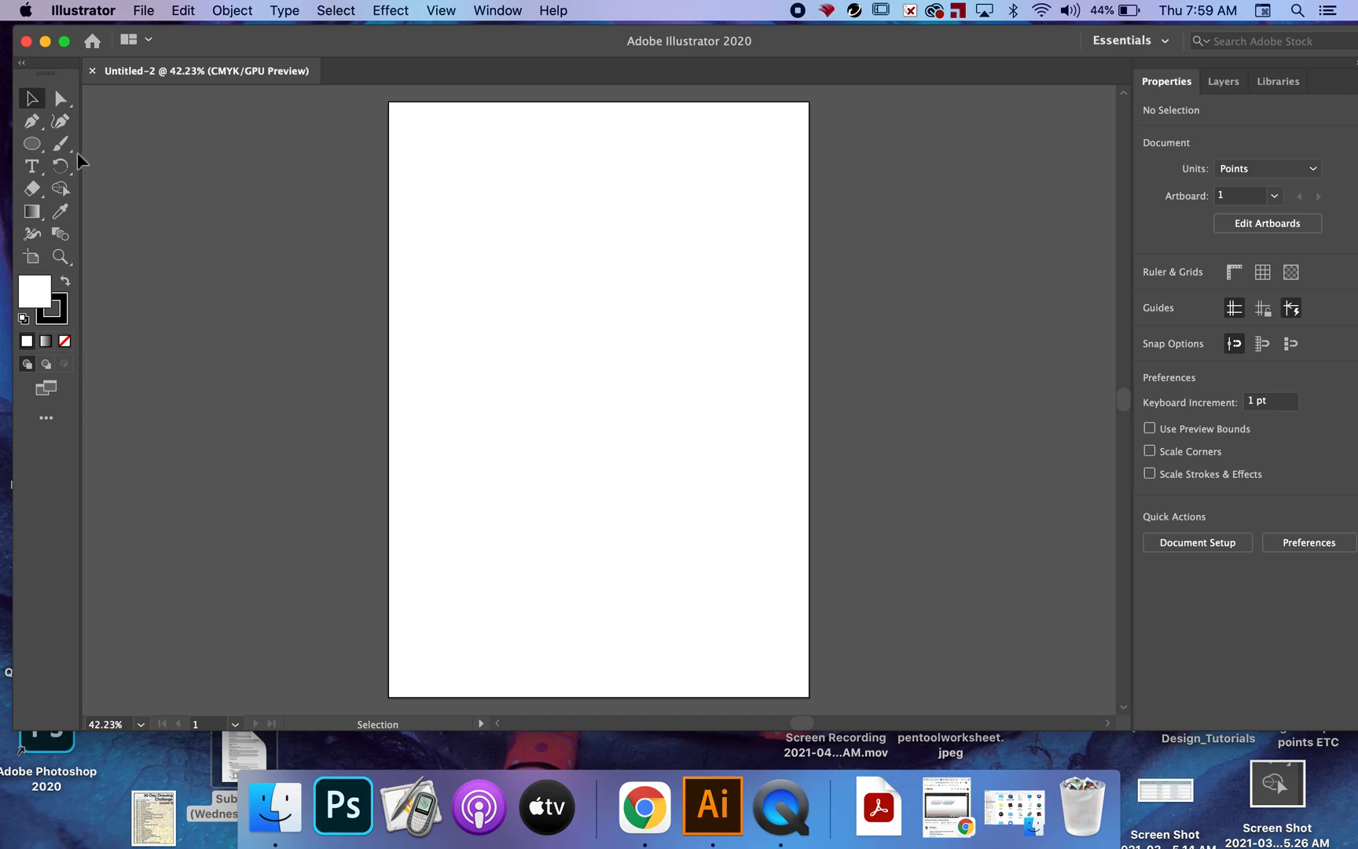
Step: Draw an area text frame about 429 × 273 pt in the artboard's upper half and enter the title and surname
left_click(33, 166)
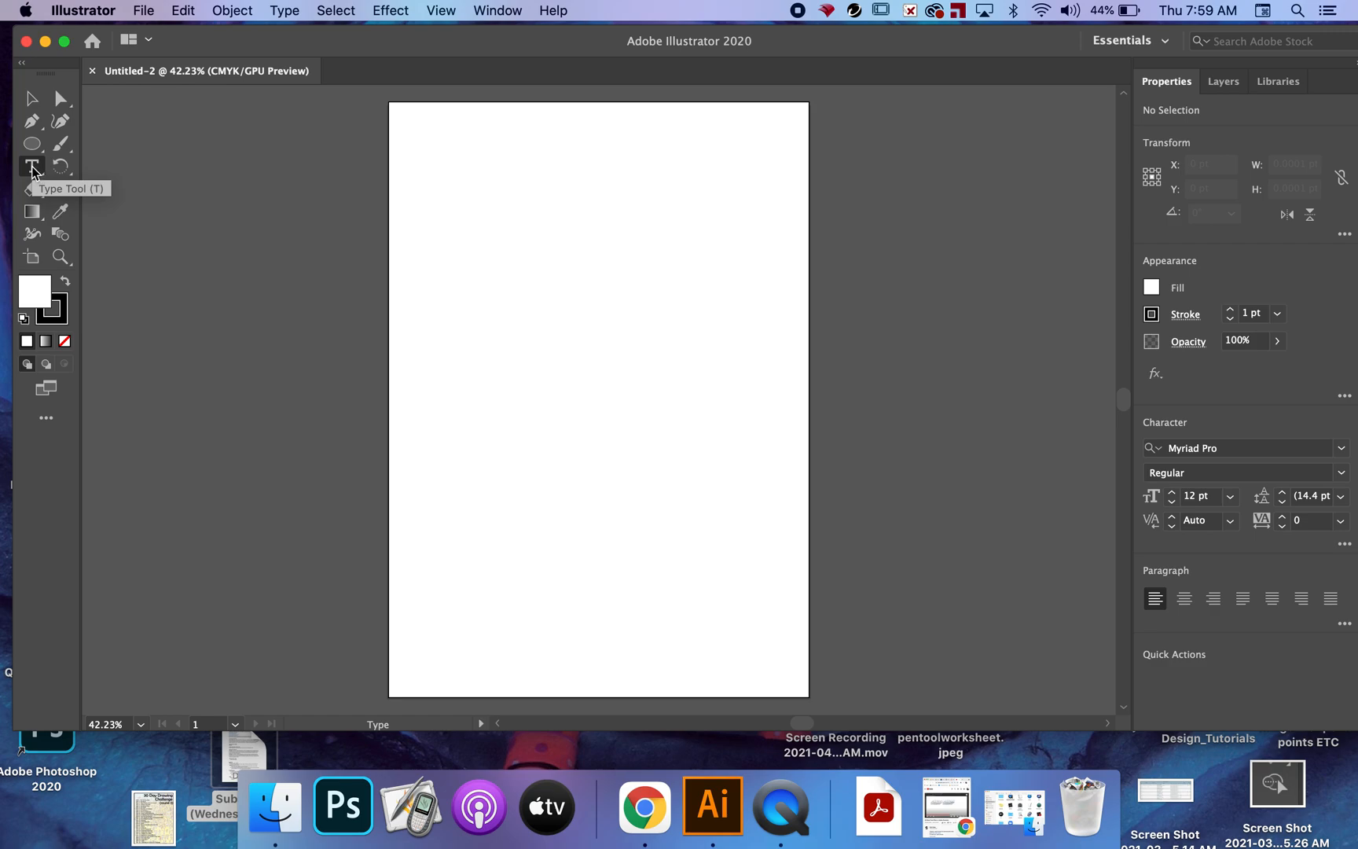
left_click_drag(435, 234, 740, 425)
key("BackSpace")
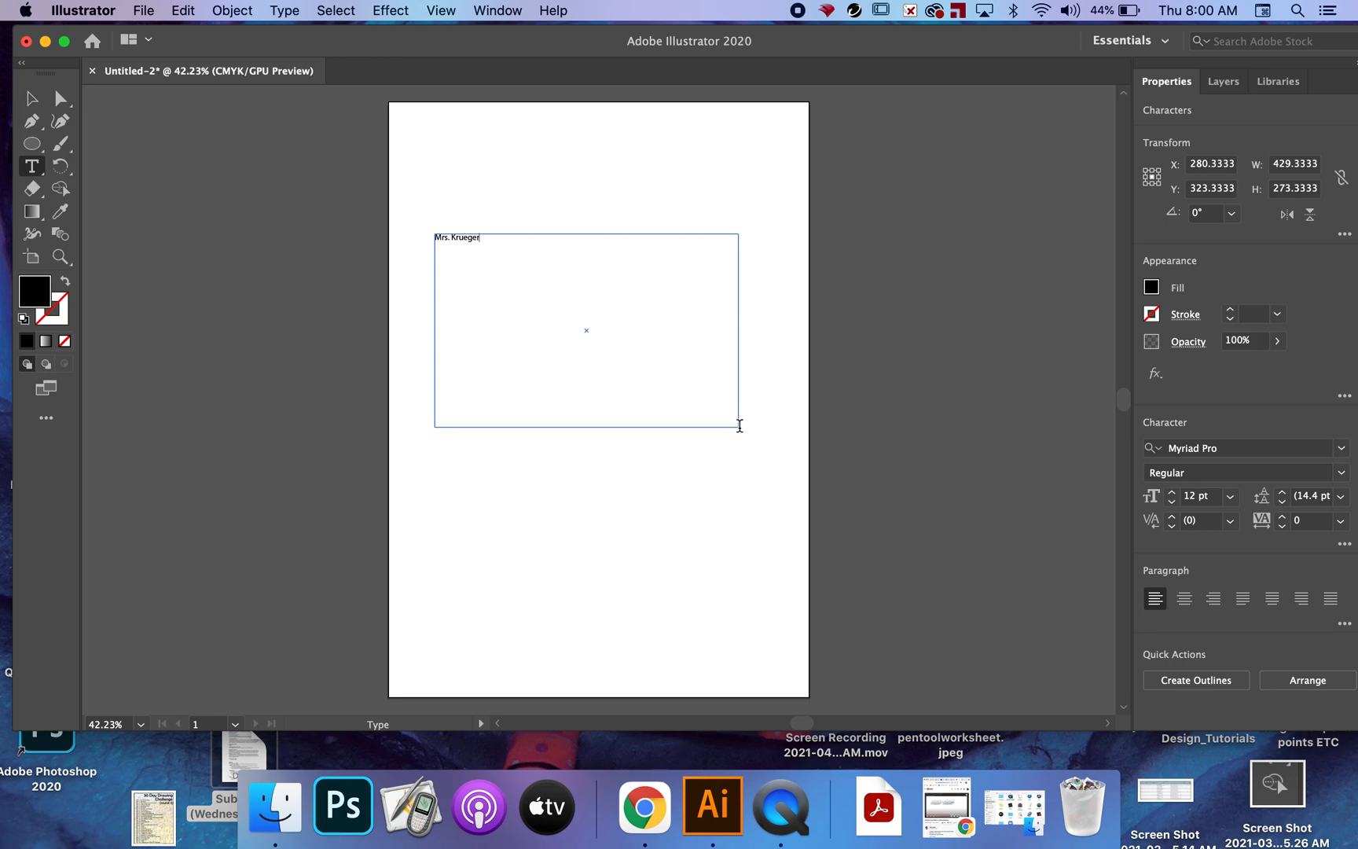
Step: Select the whole name text and set its font size to 72 pt
left_click_drag(503, 244, 425, 221)
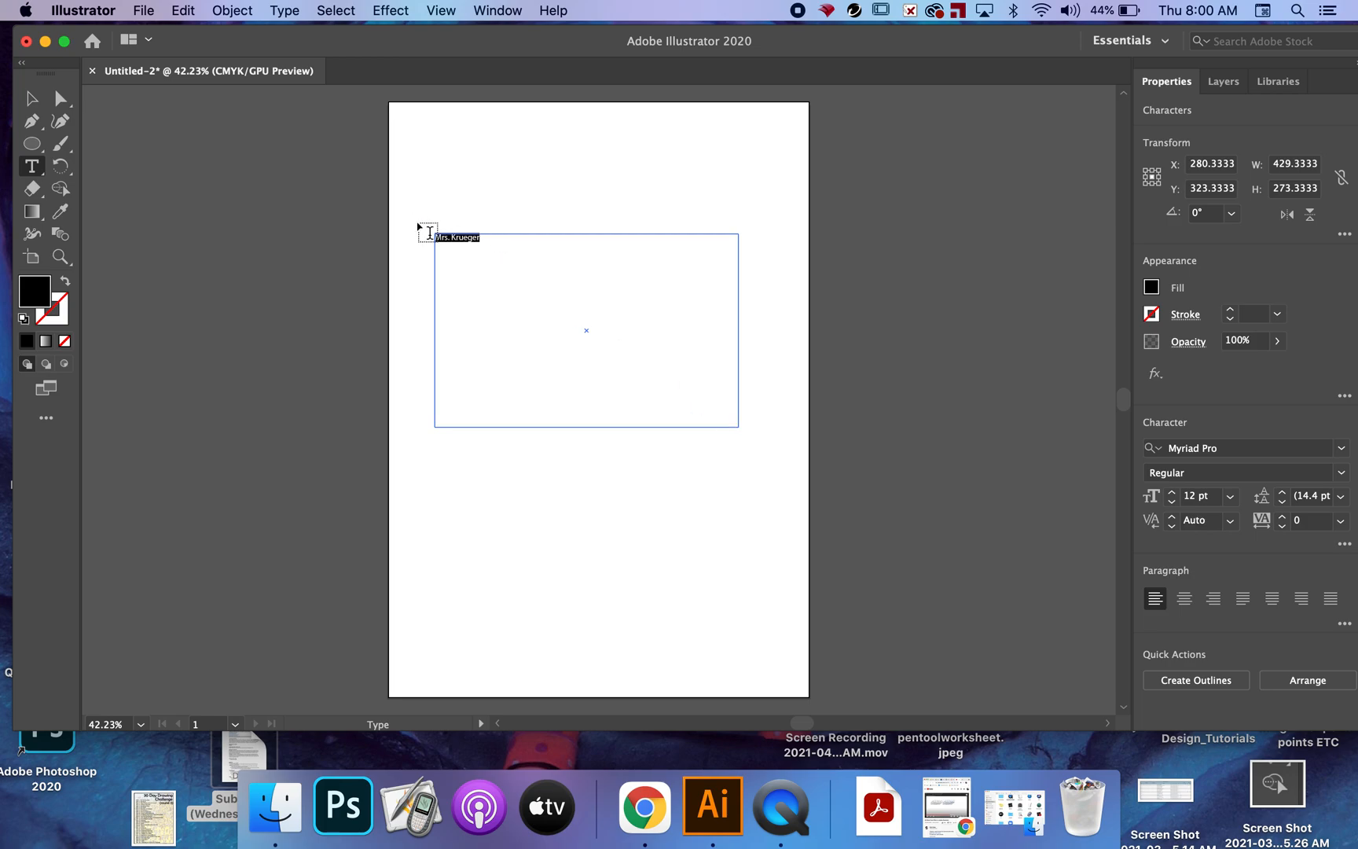
left_click(1230, 496)
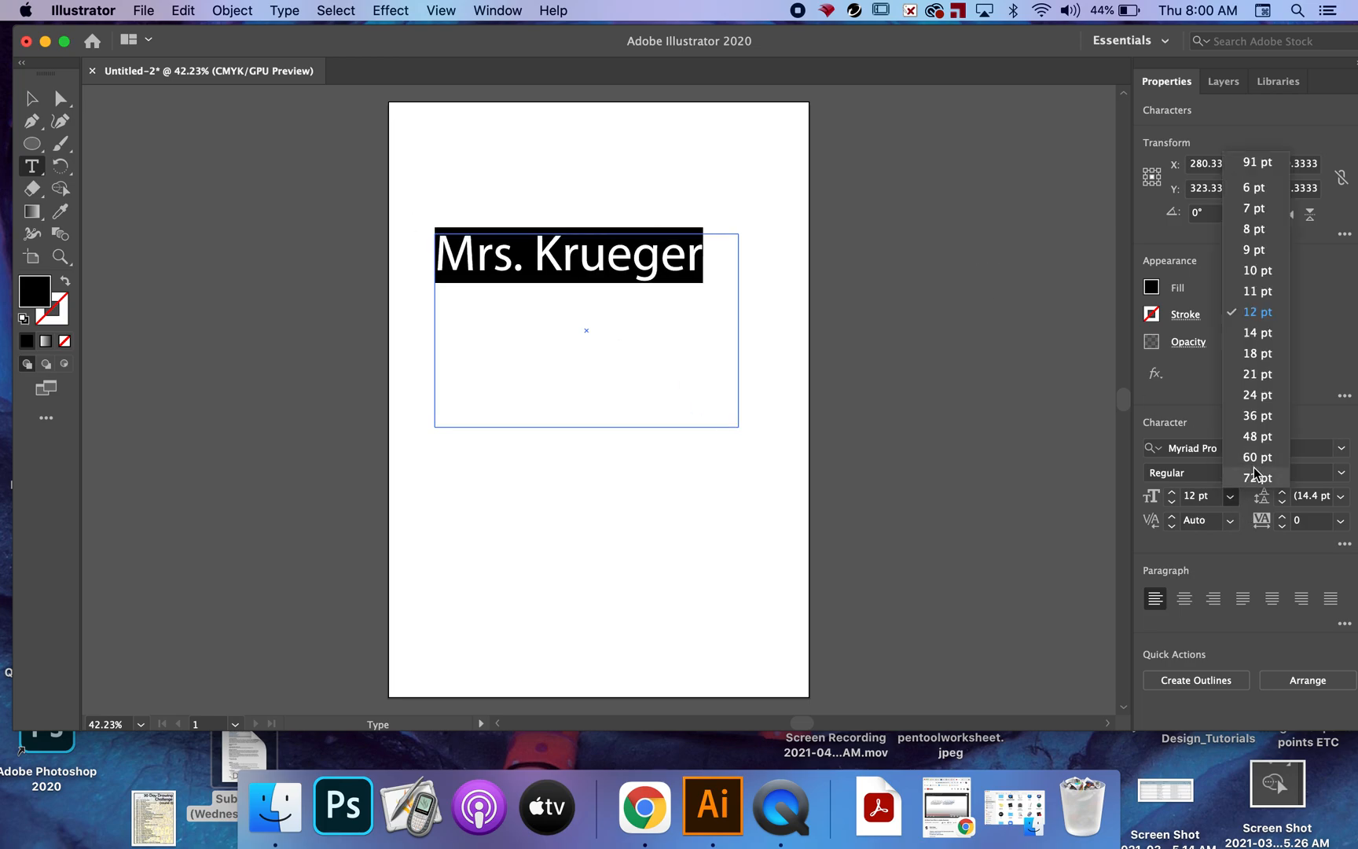
left_click(1258, 478)
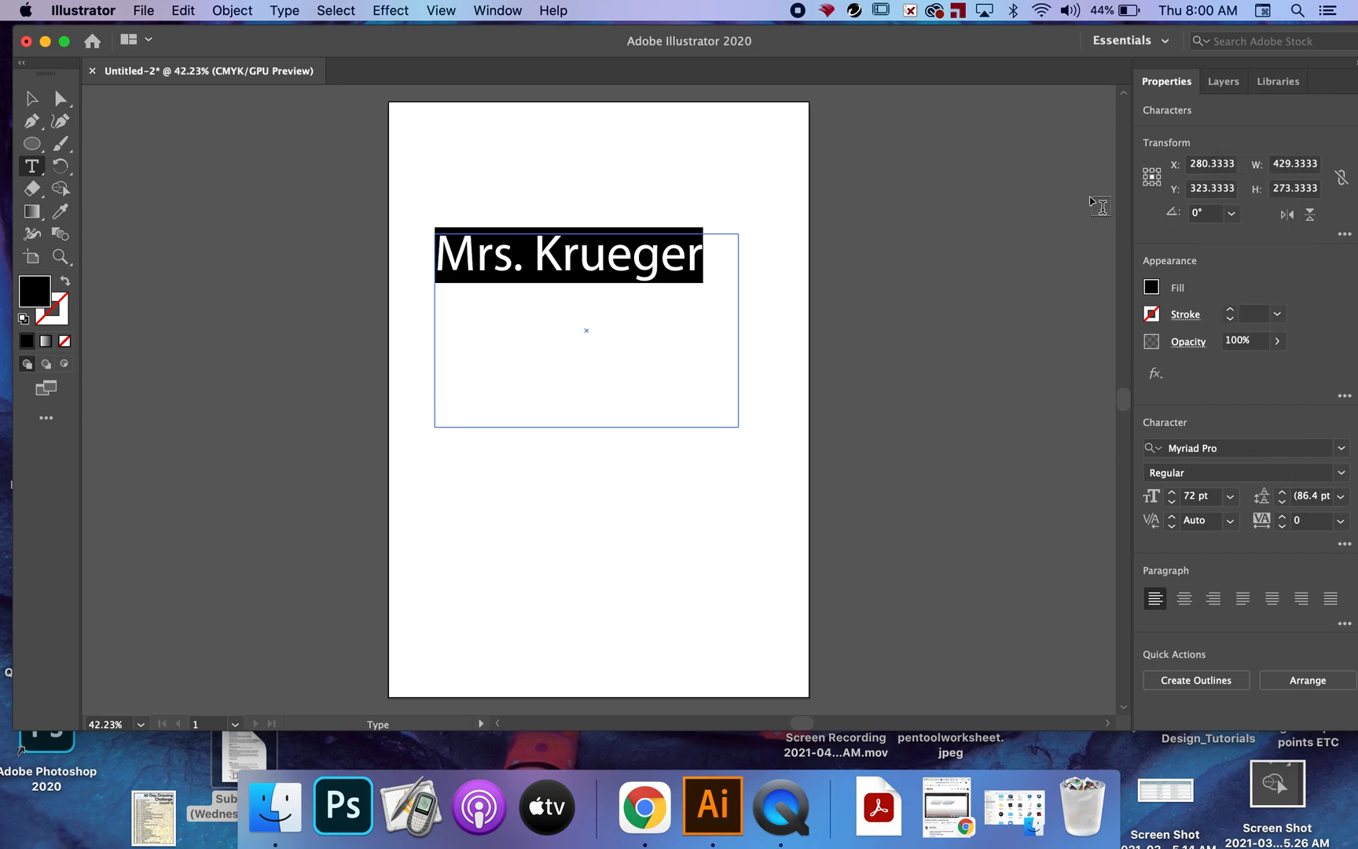
left_click_drag(1009, 43, 997, 41)
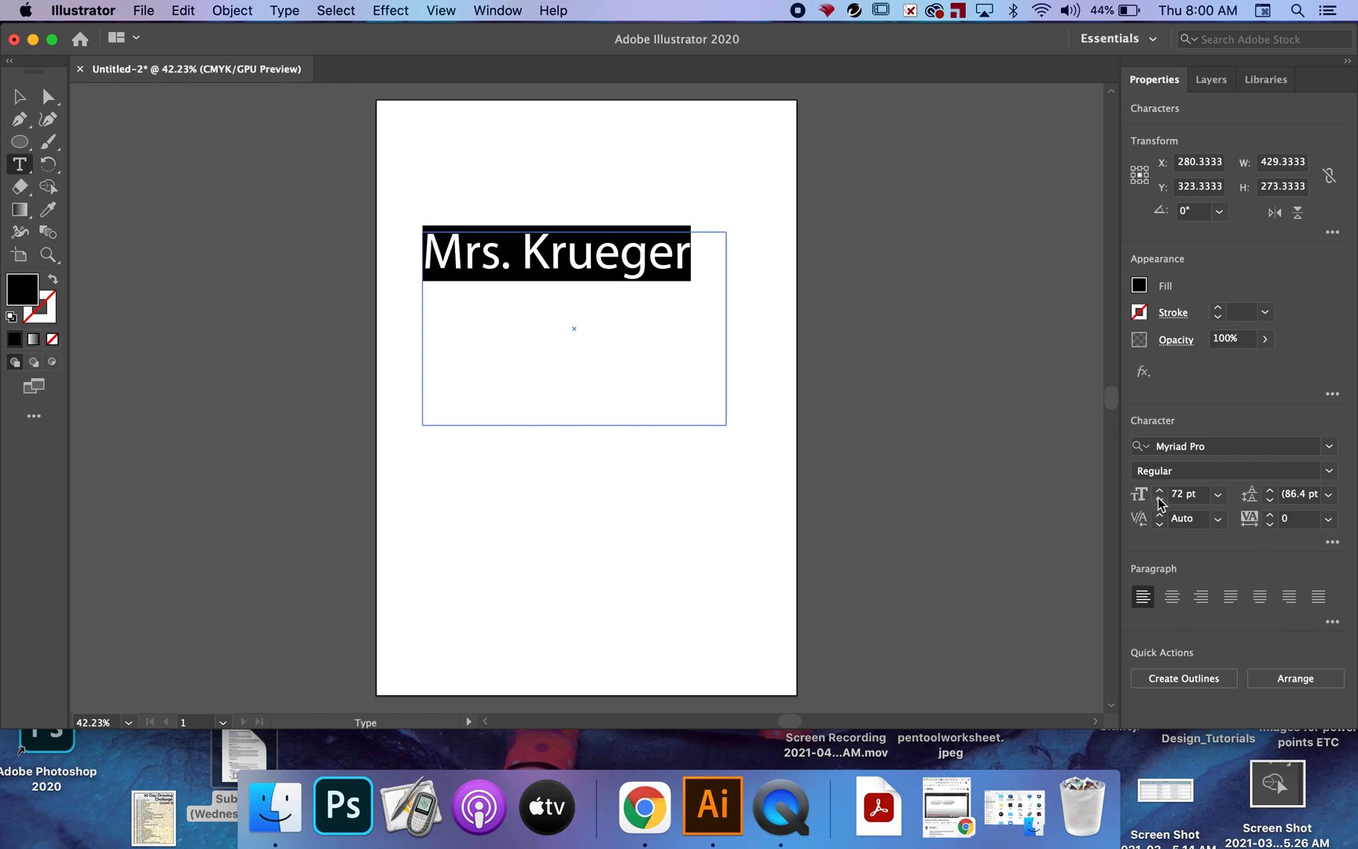
left_click(1218, 494)
left_click(1238, 477)
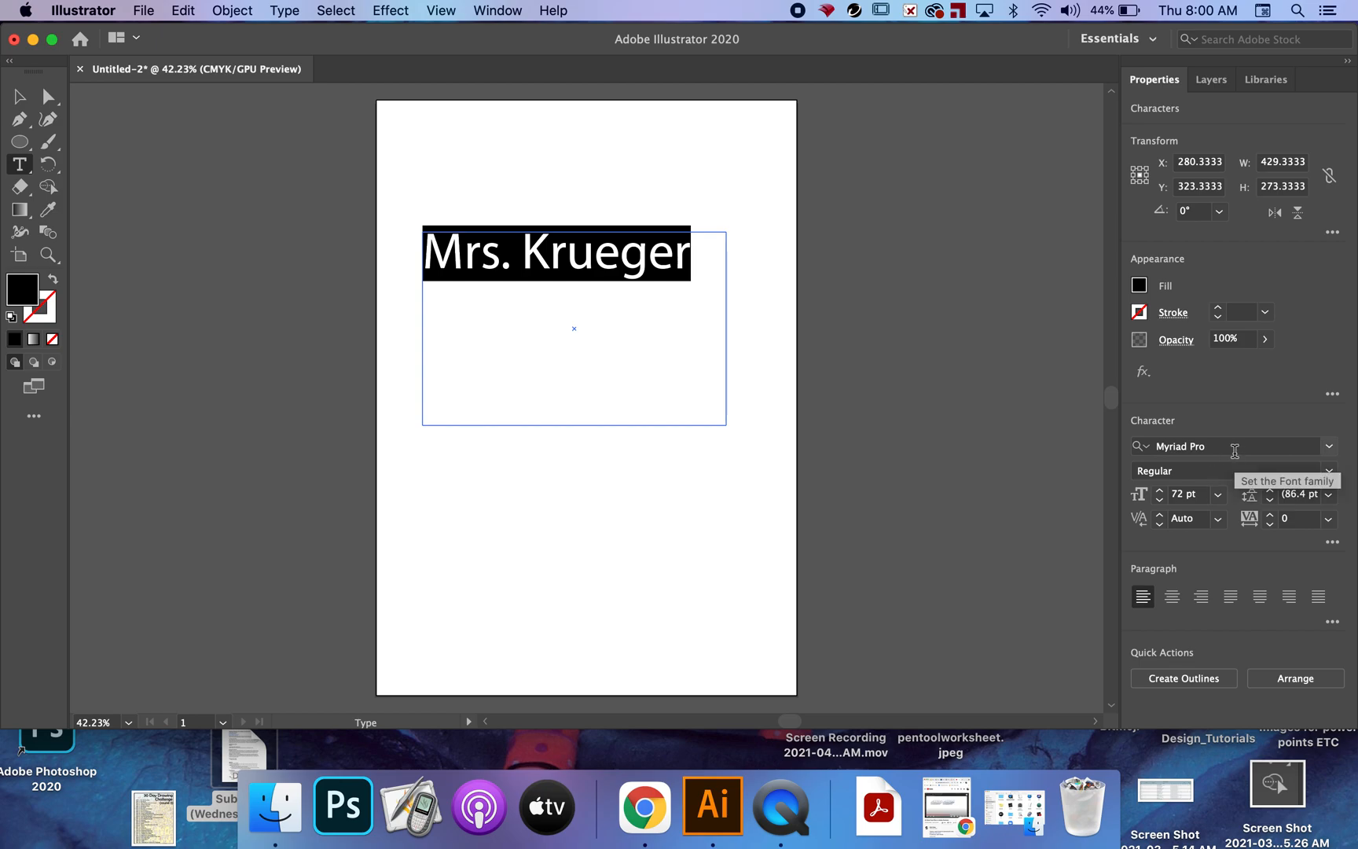
Step: Preview several fonts on the selected name and set its font family to Noteworthy Light
left_click(1329, 446)
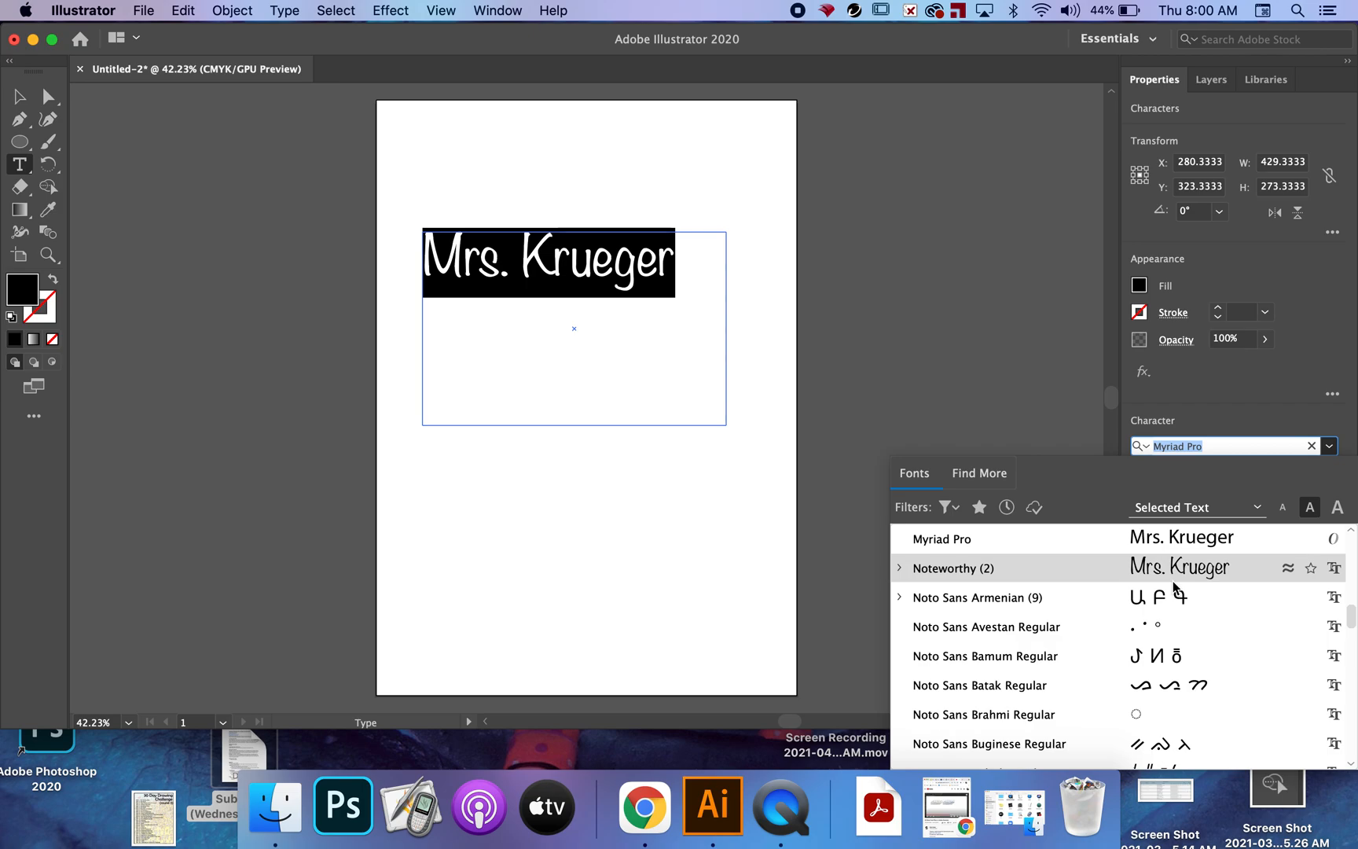
left_click(1124, 568)
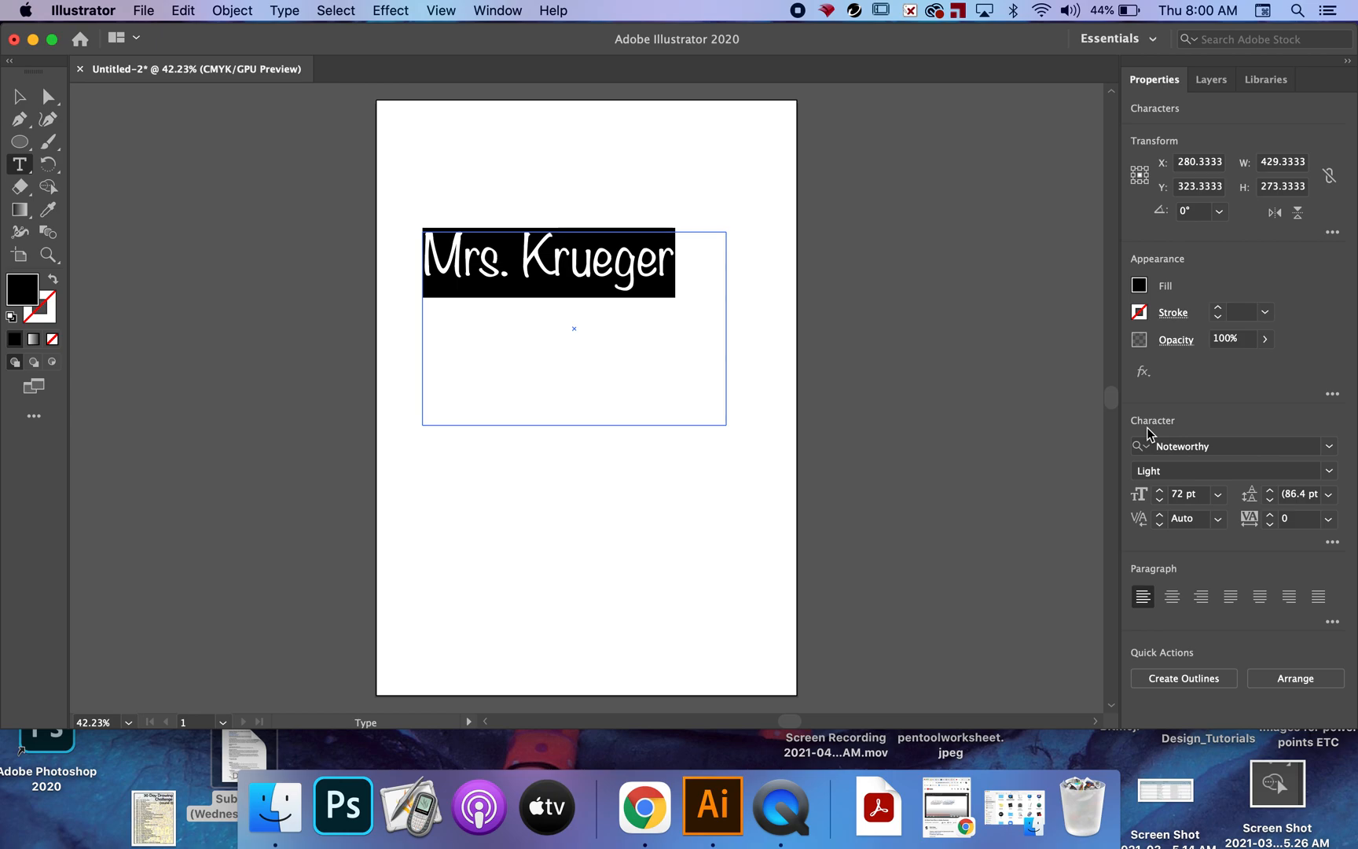
left_click(1329, 446)
scroll(1140, 680, "down", 10)
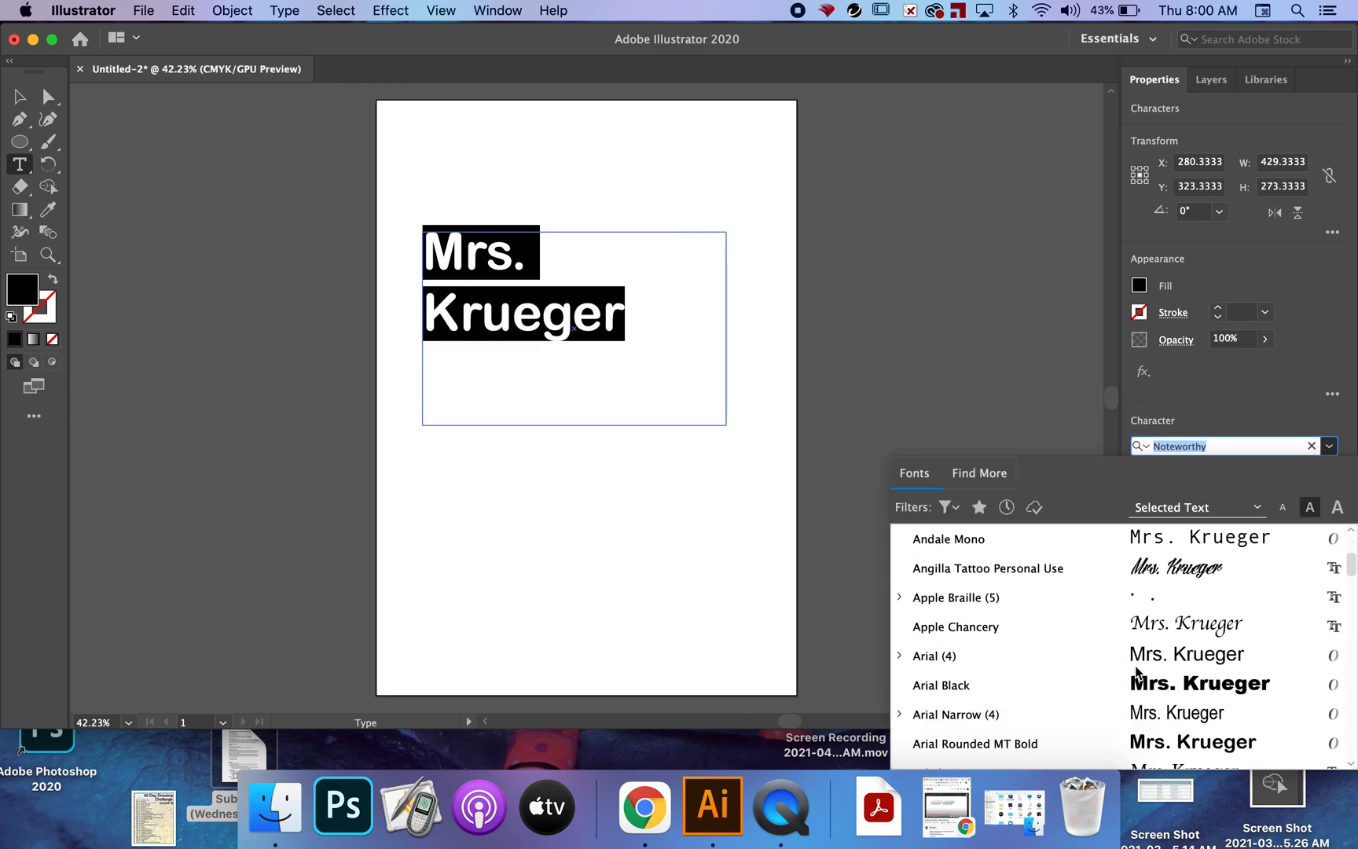
scroll(1137, 672, "down", 5)
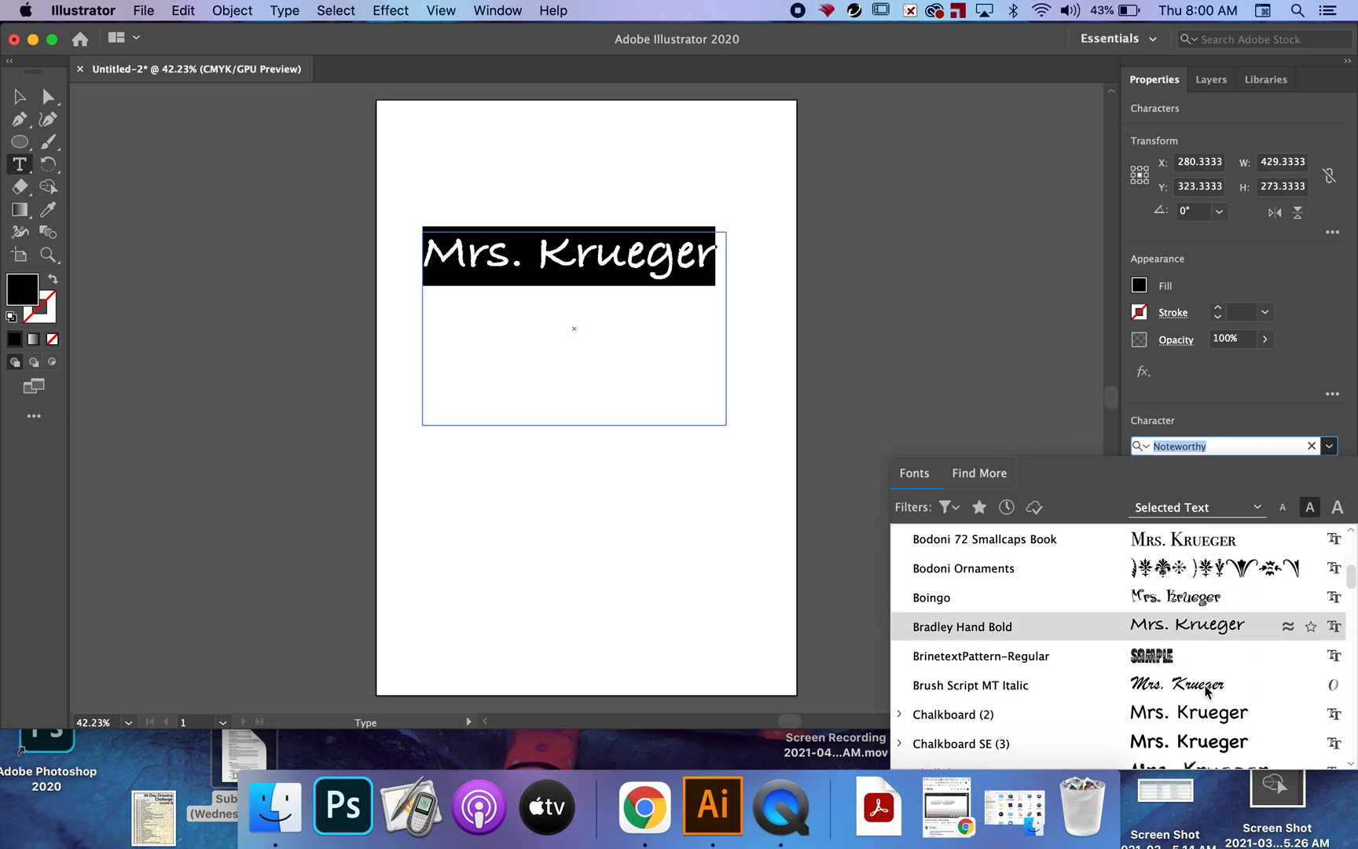
scroll(1053, 572, "up", 15)
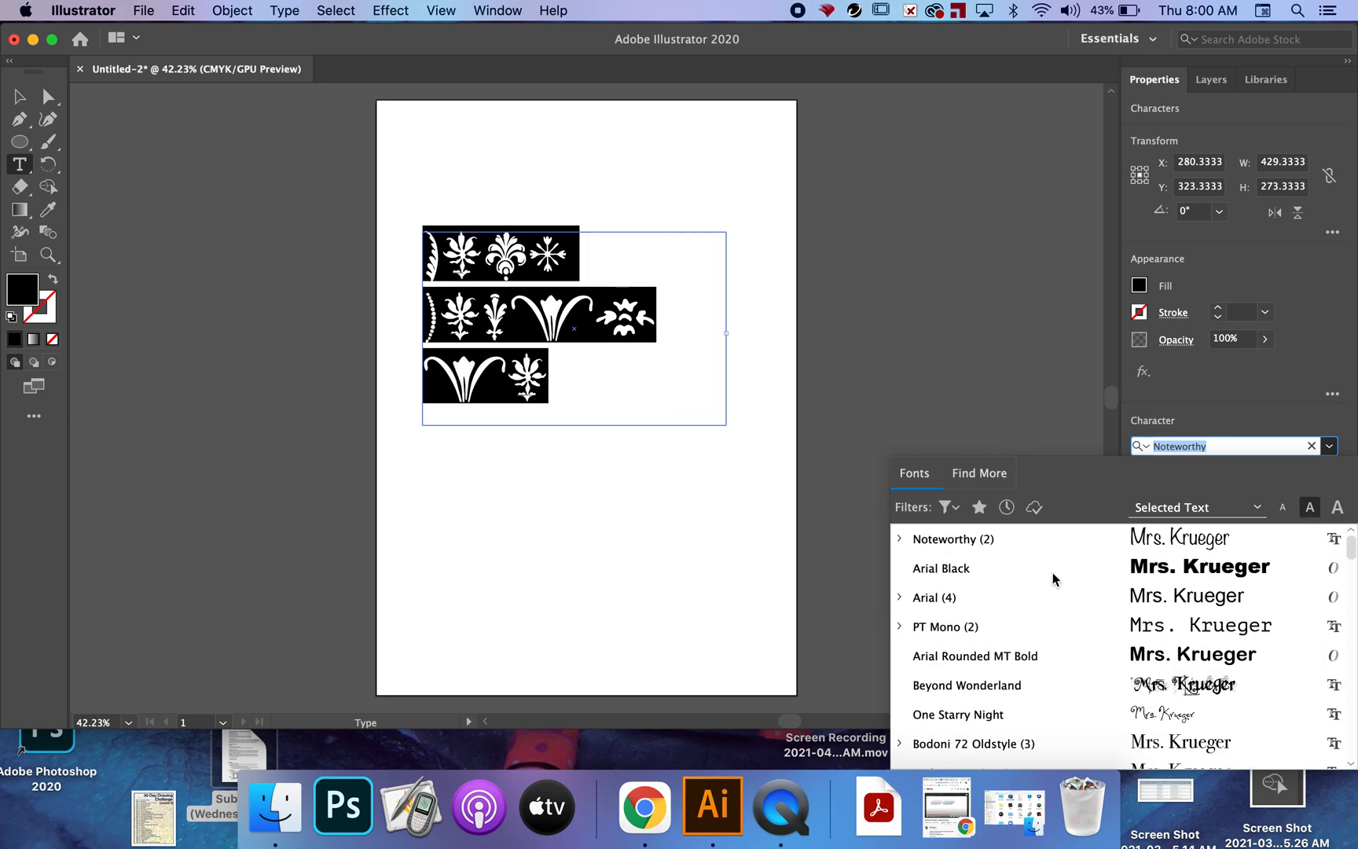
left_click(1155, 541)
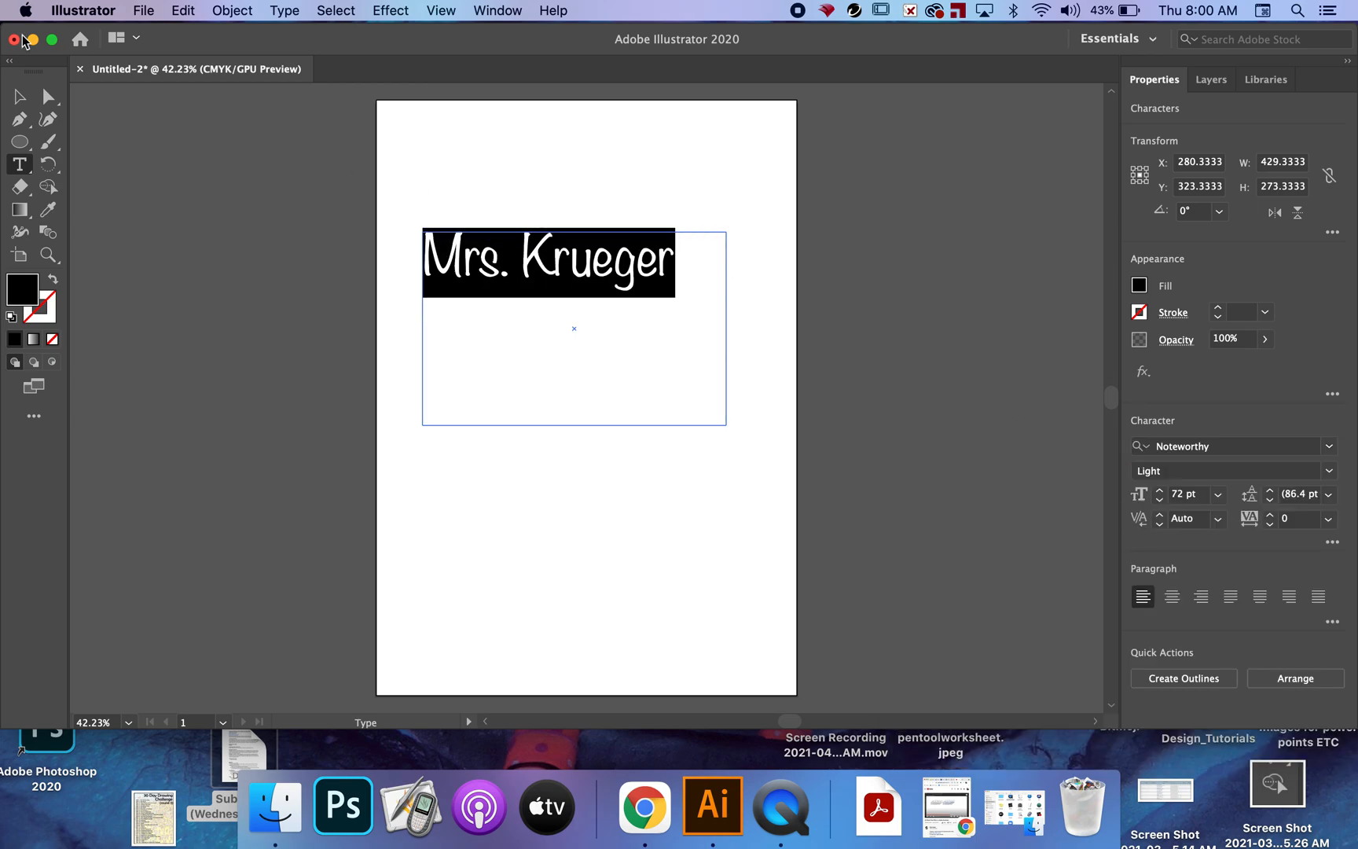
Step: Move the name's text frame down and slightly right to about X 319 pt, Y 421 pt, and deselect it
left_click(22, 96)
left_click(296, 296)
left_click_drag(576, 274, 604, 344)
left_click(594, 219)
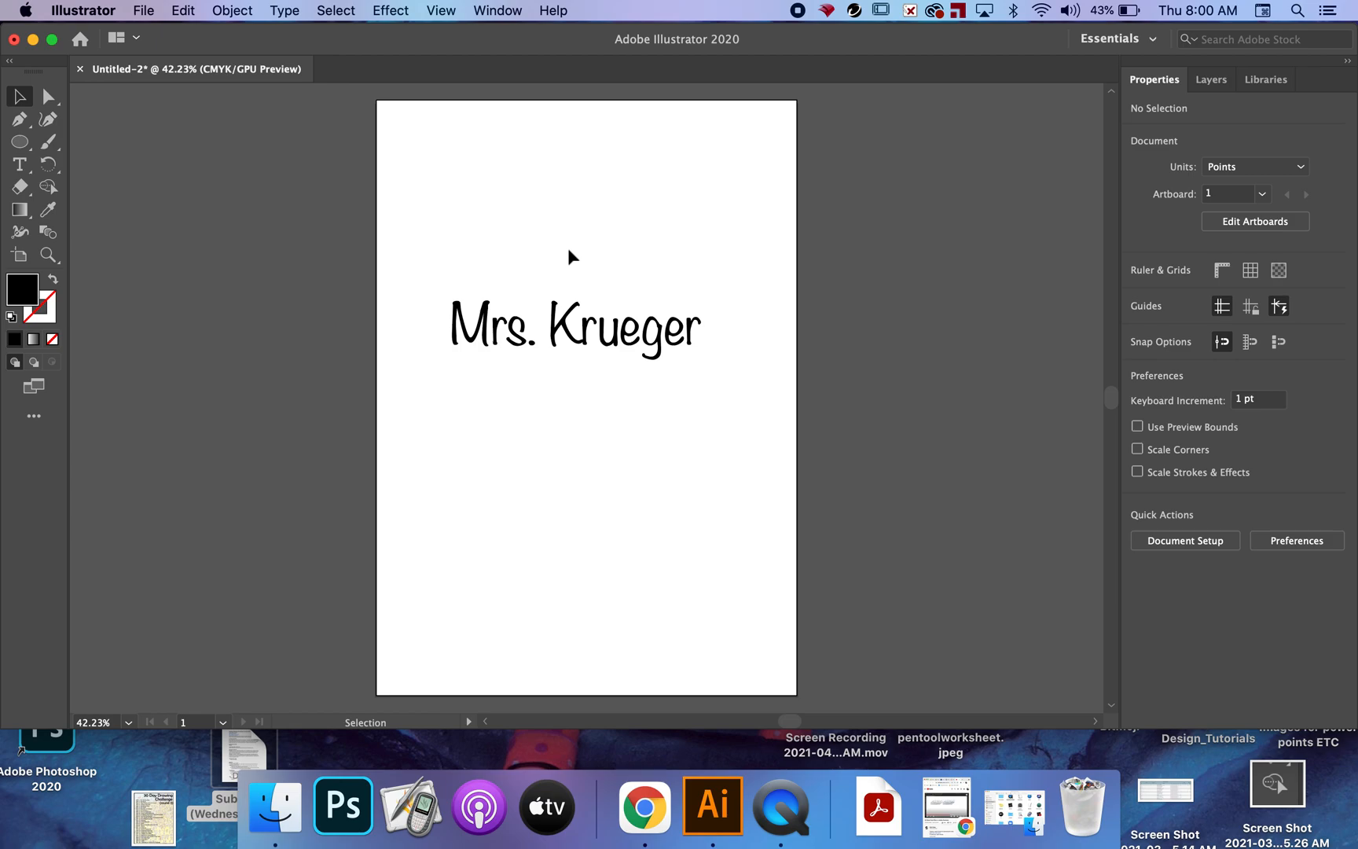
Step: Convert the name text to outlines and deselect the resulting group
left_click(568, 331)
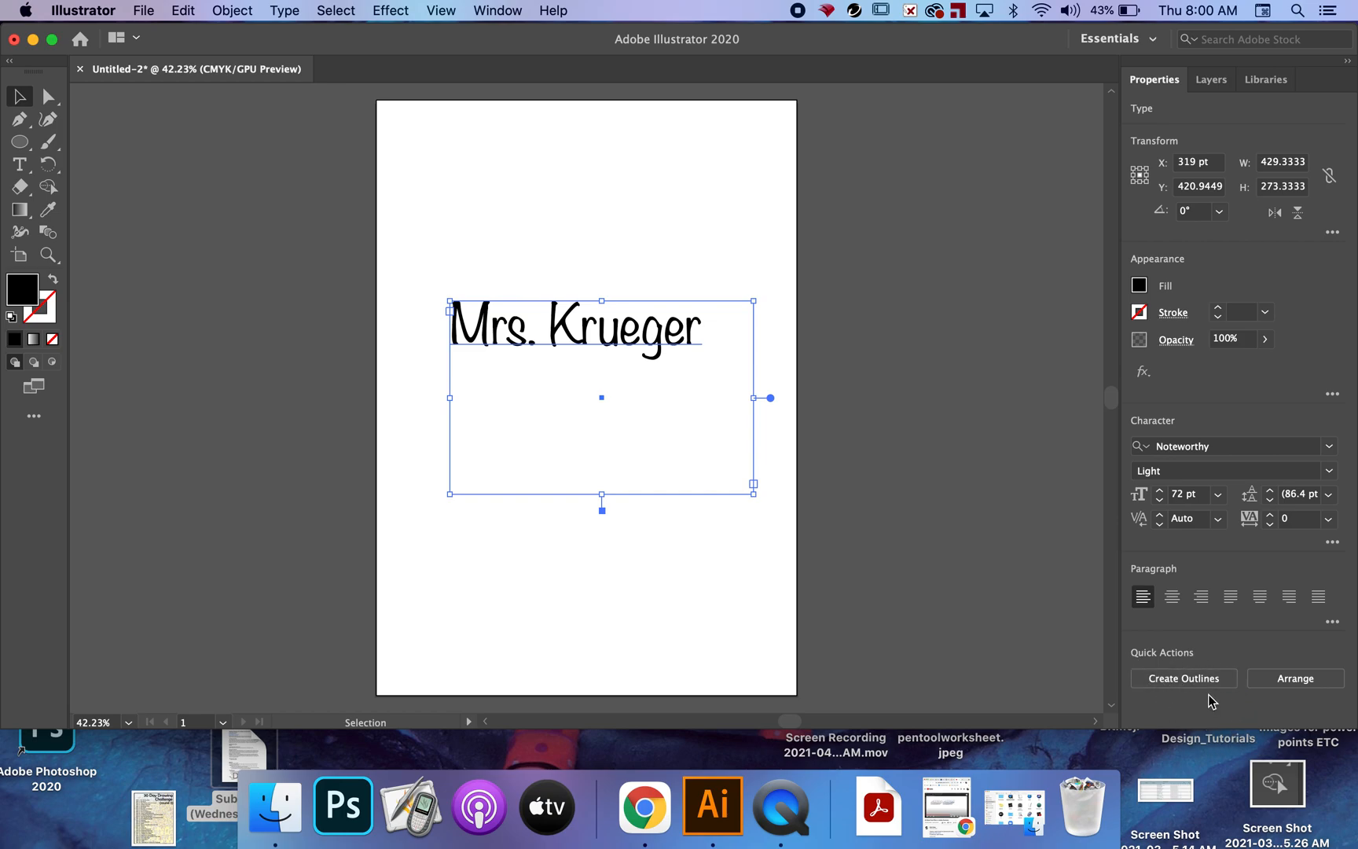
left_click(1165, 689)
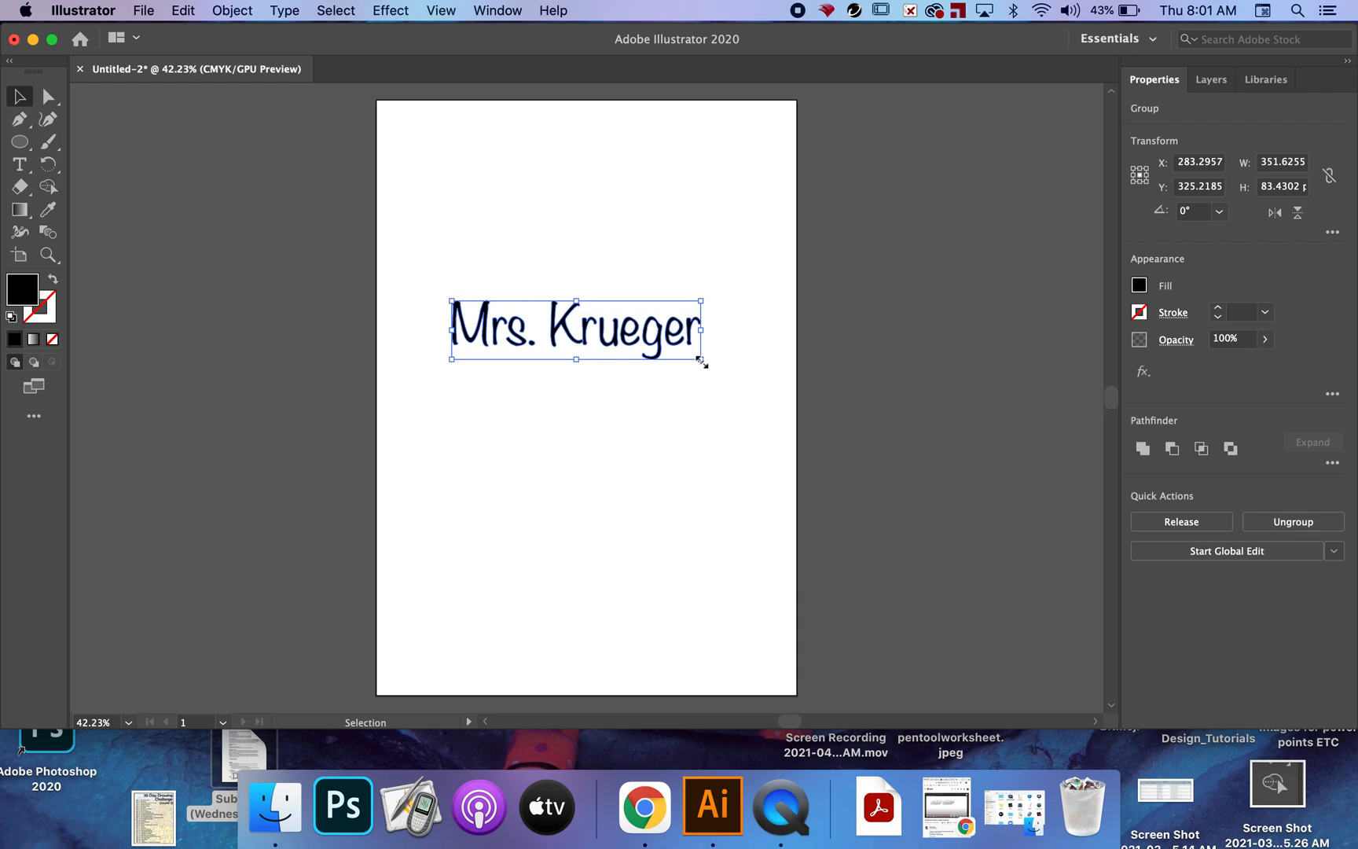
left_click(637, 485)
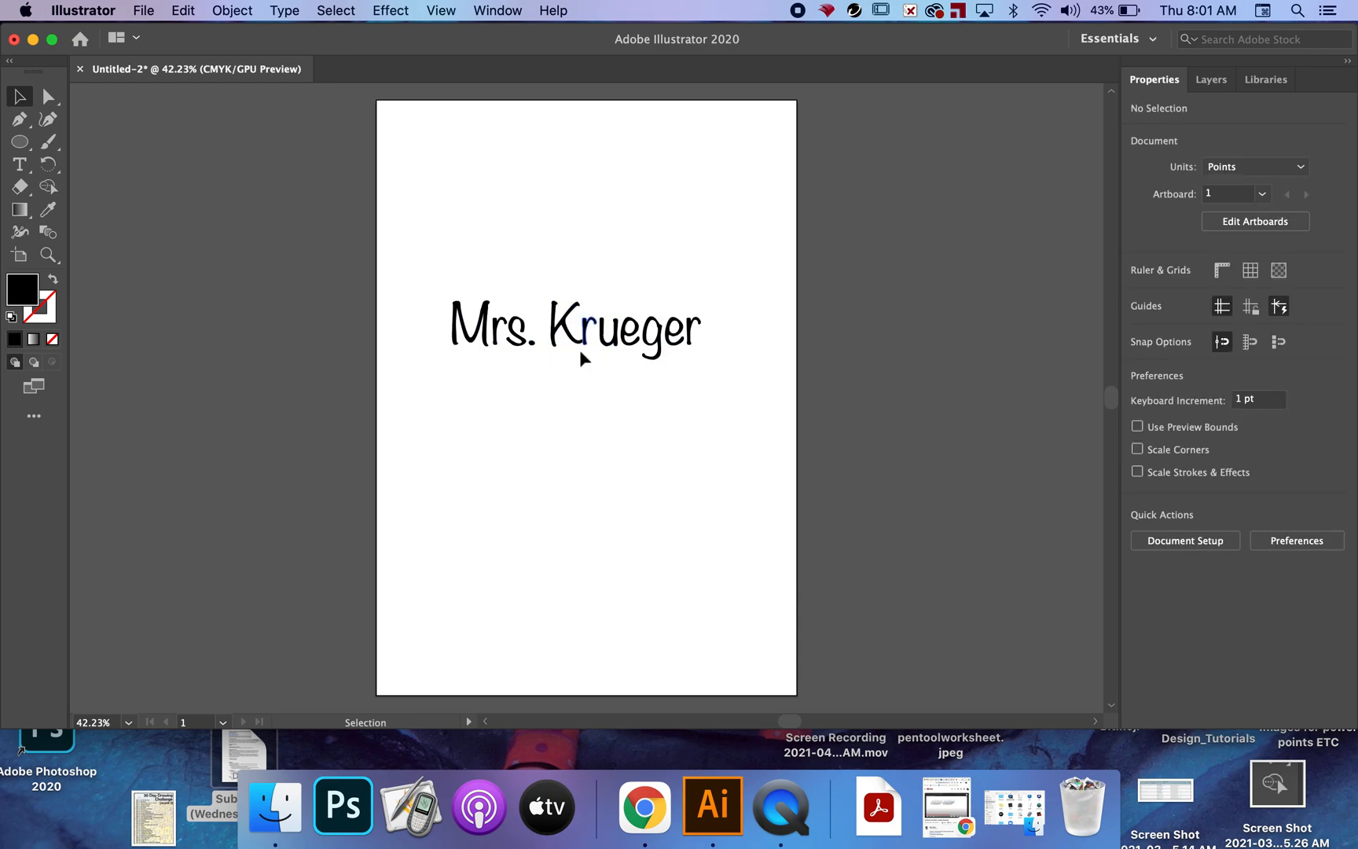
Step: Give the outlined name a white fill and a black 1 pt stroke
scroll(593, 329, "up", 3)
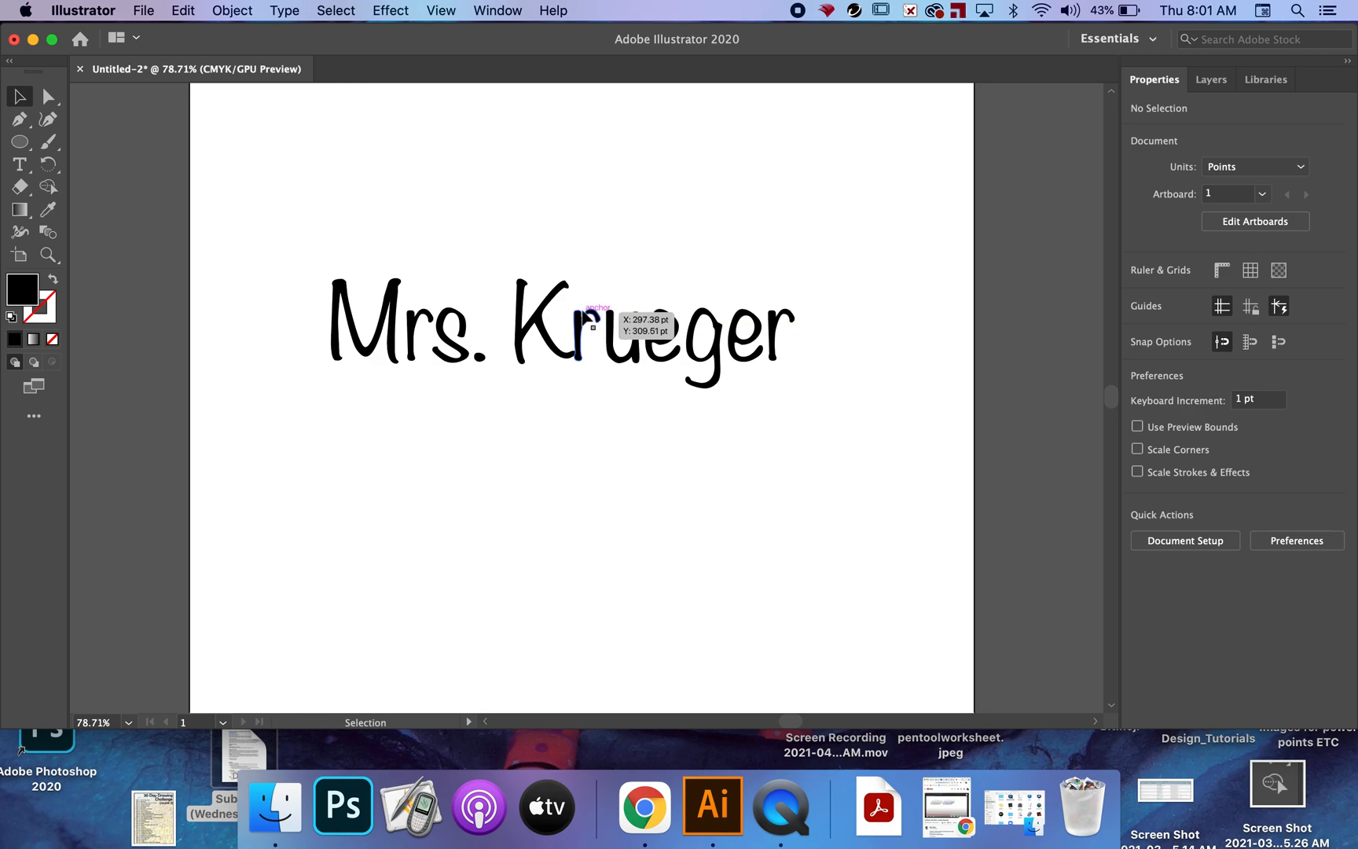
left_click(594, 330)
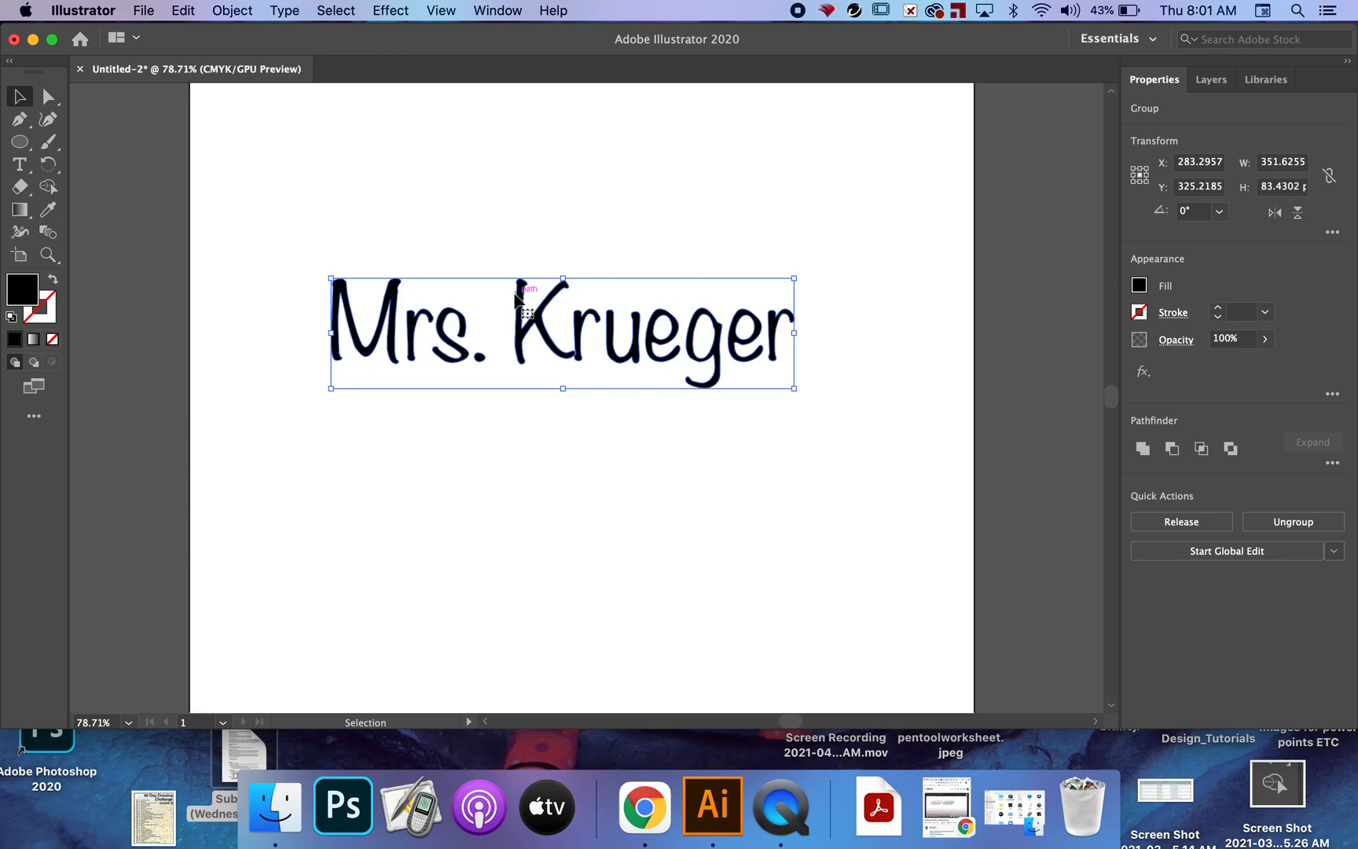
left_click(1140, 285)
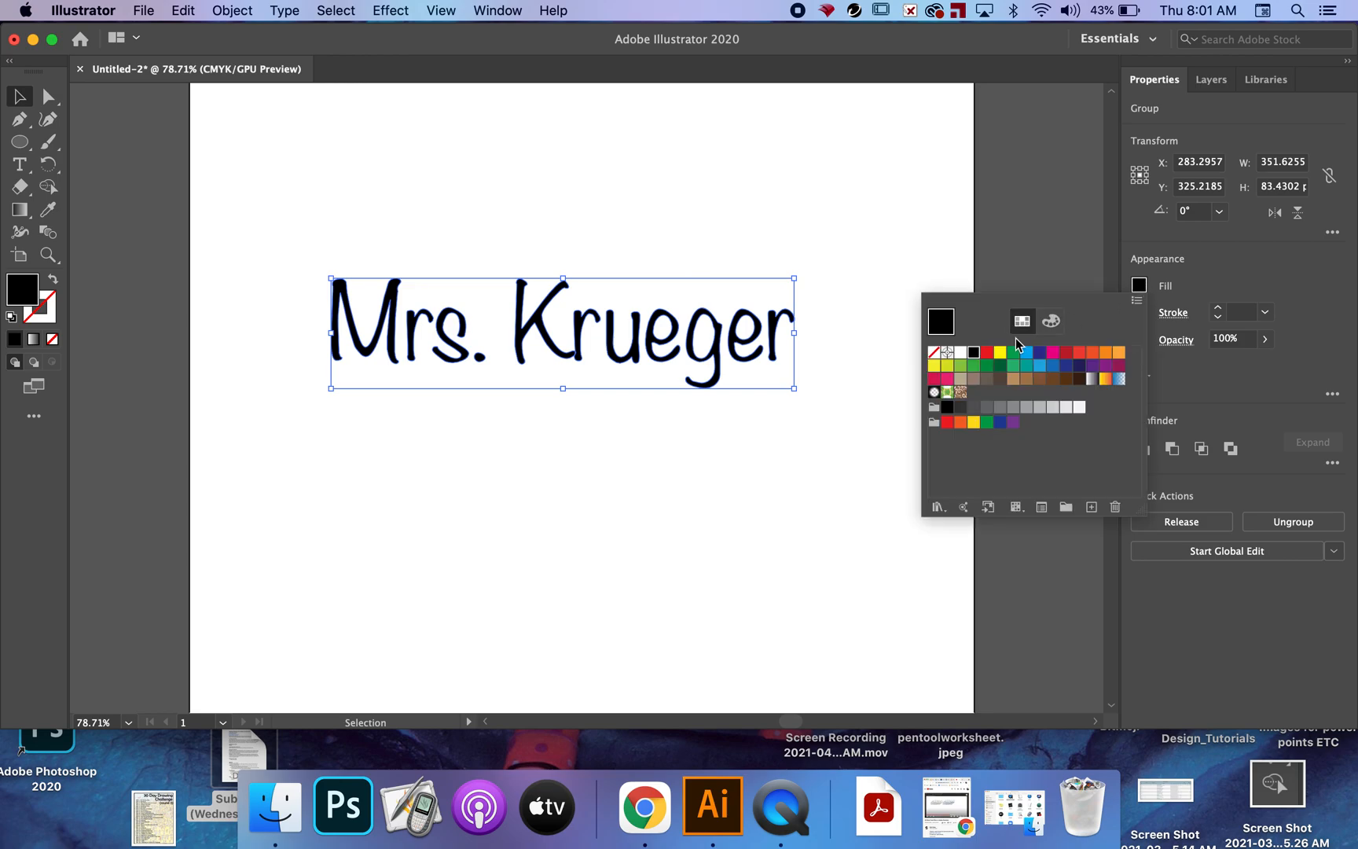
left_click(961, 353)
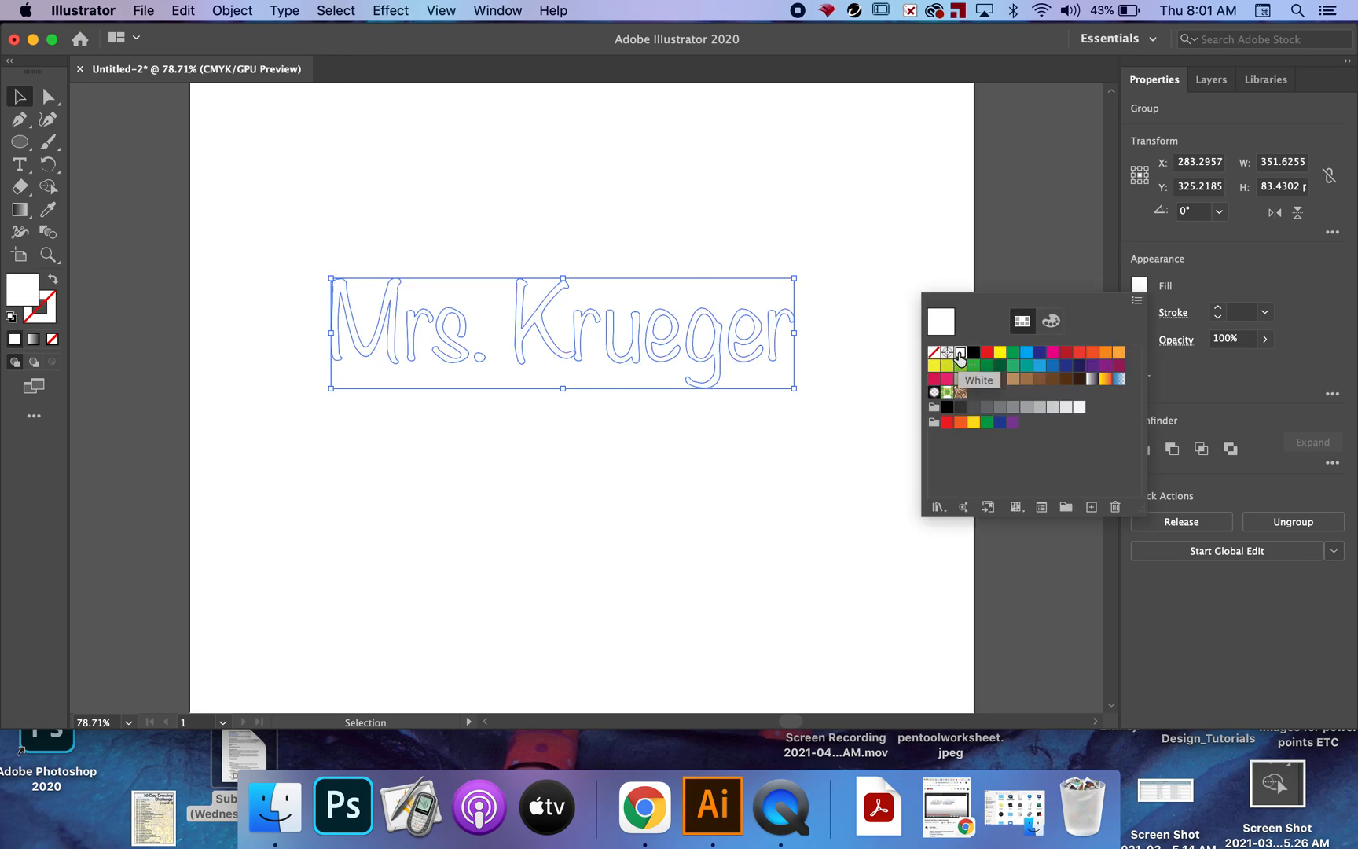
left_click(1139, 313)
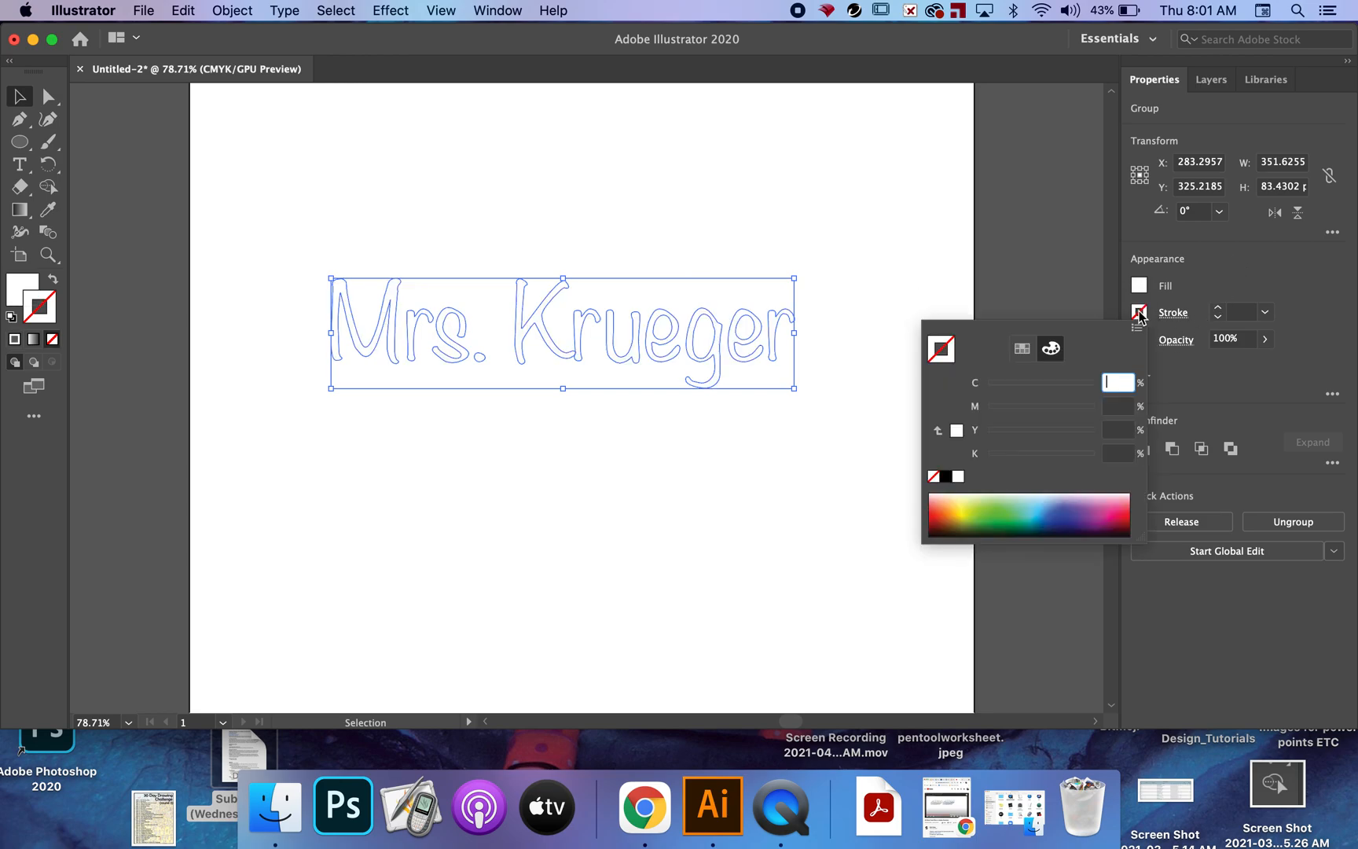
left_click(946, 476)
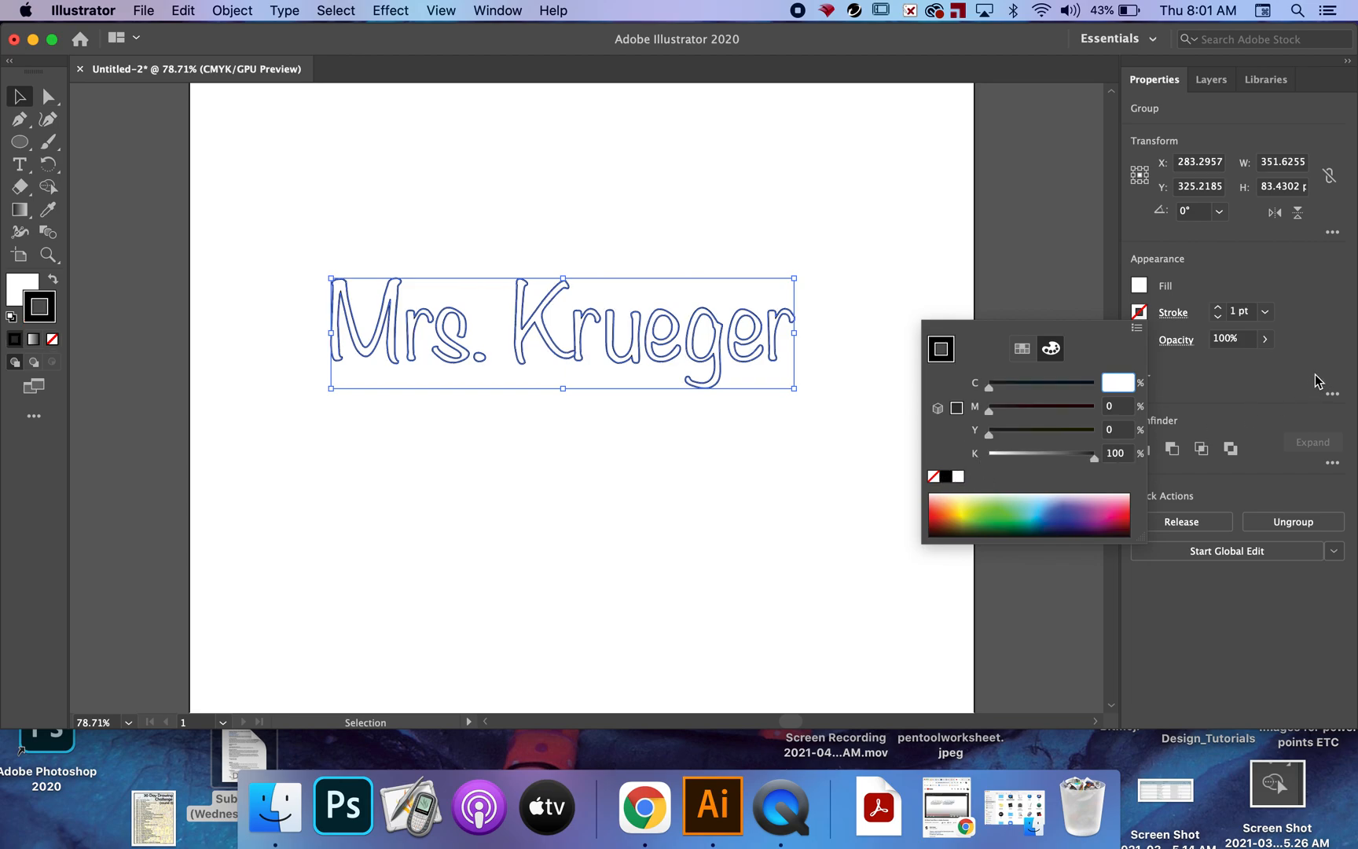
left_click(965, 523)
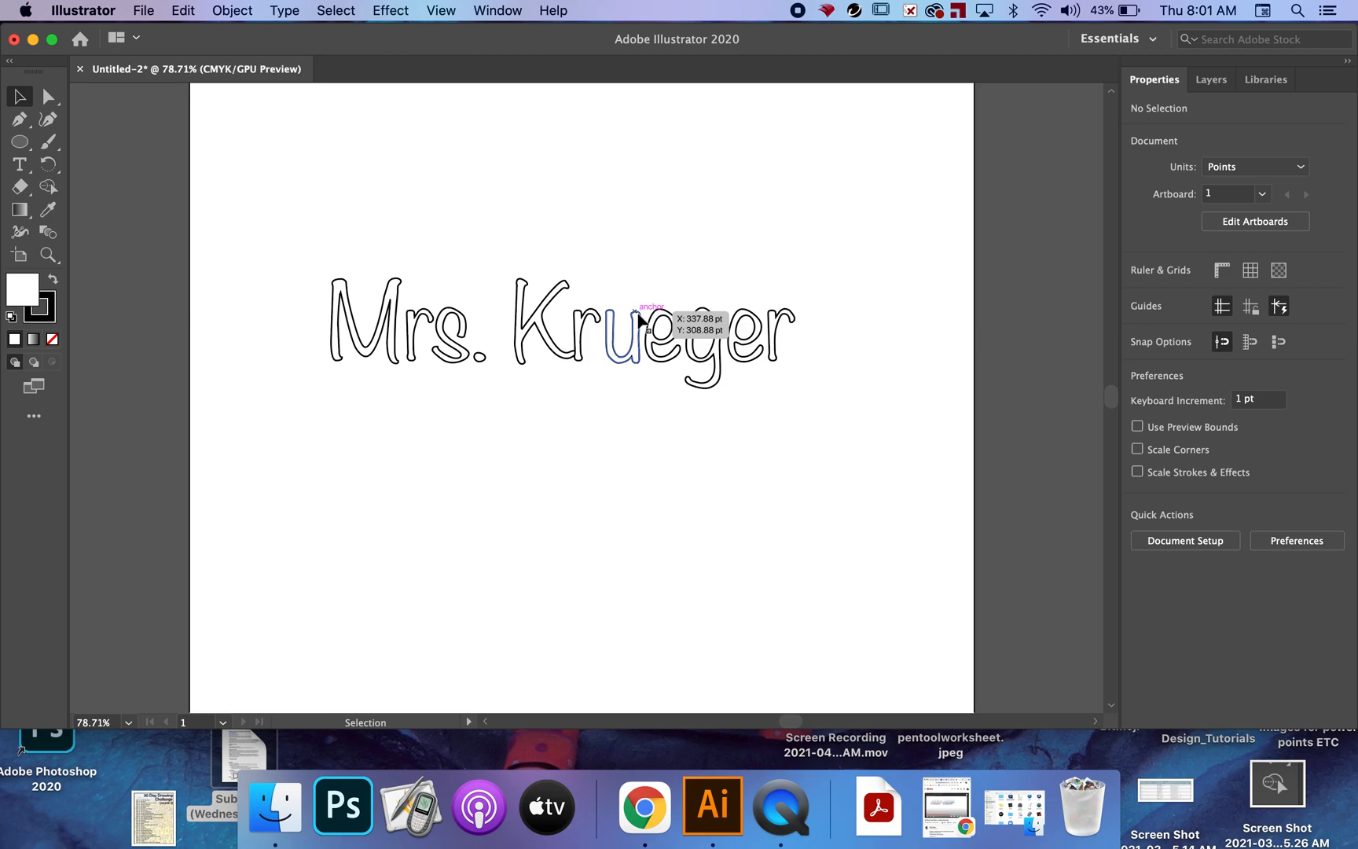
Step: Apply an envelope distort mesh with 11 rows and 11 columns to the outlined name
left_click(546, 321)
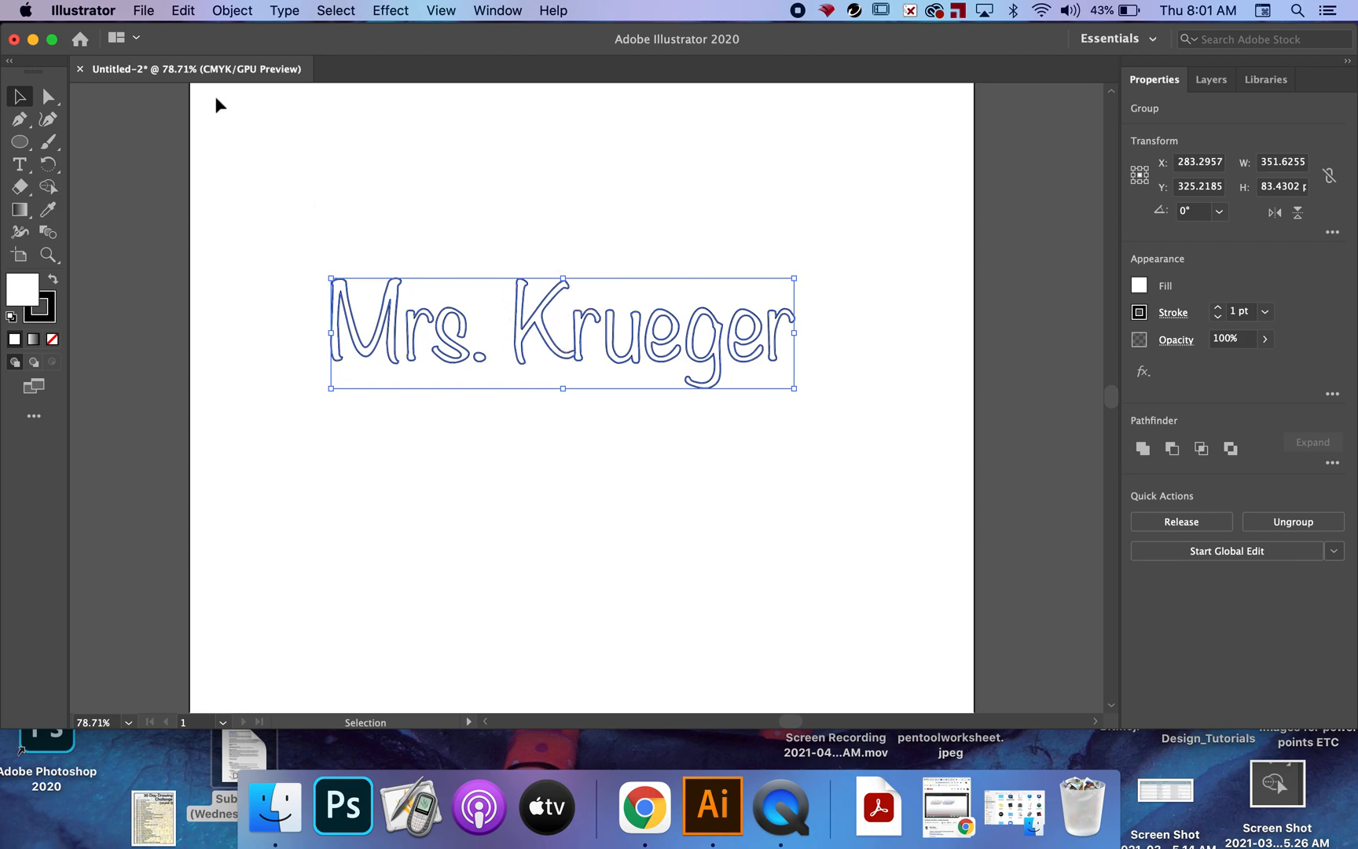
left_click(243, 12)
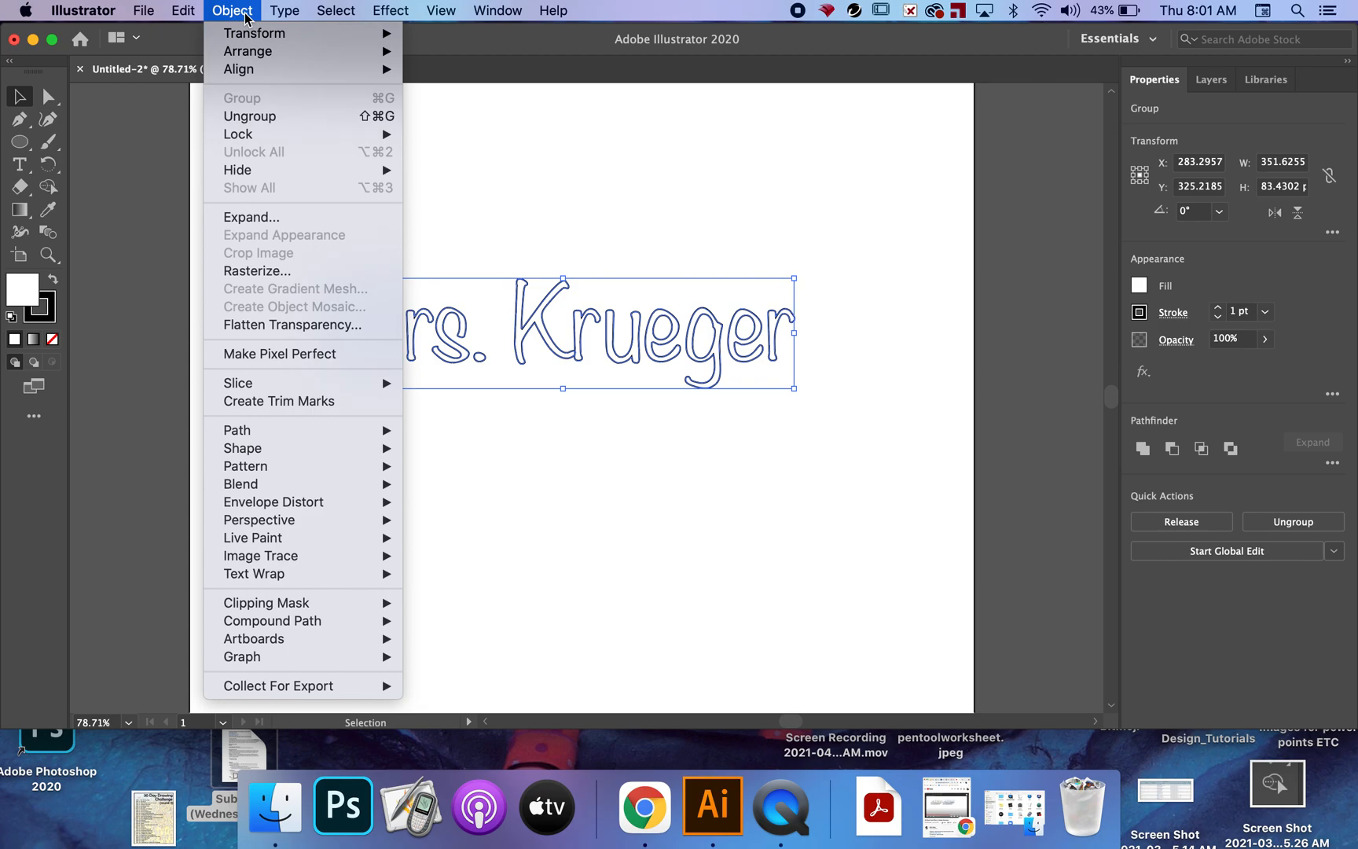
mouse_move(370, 508)
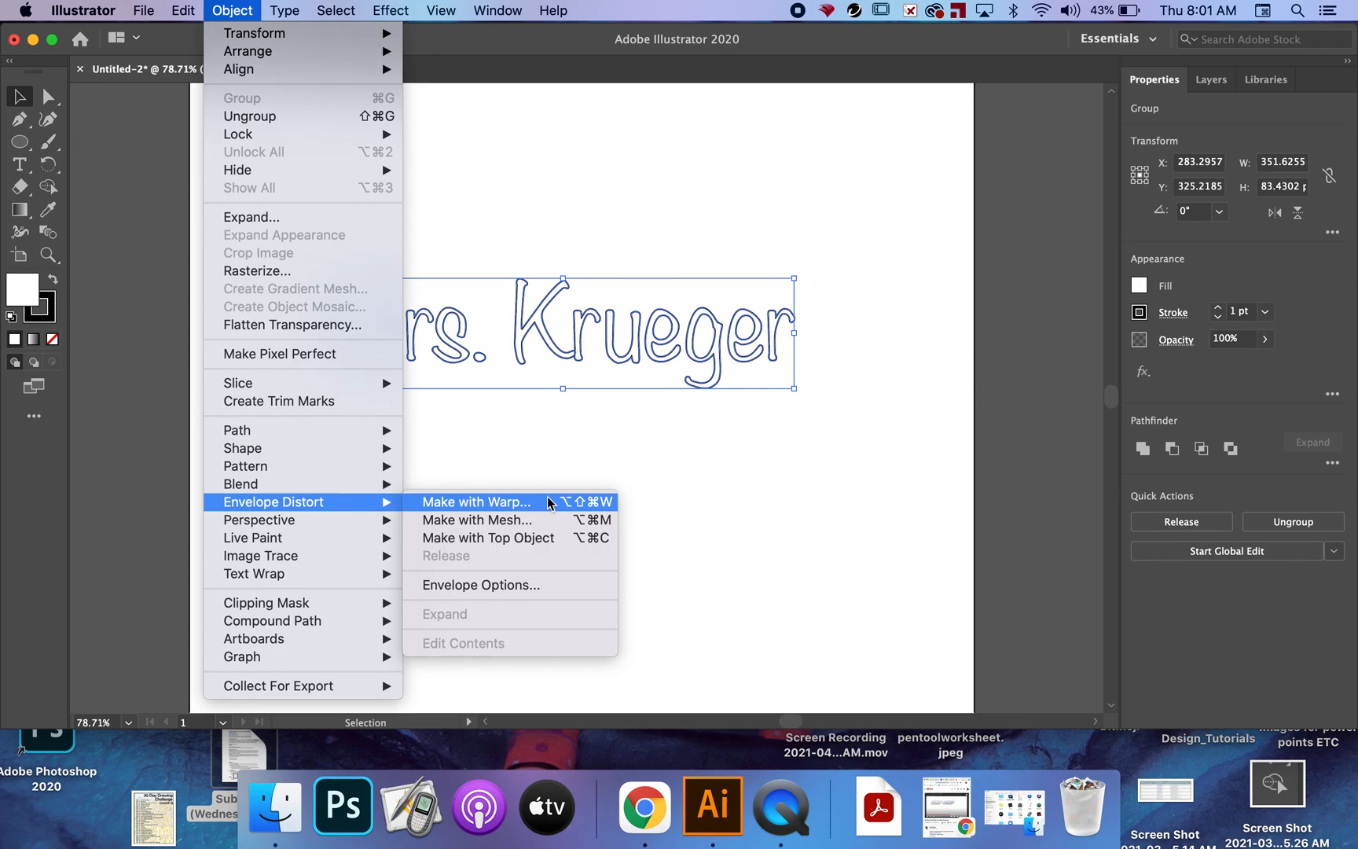
left_click(550, 520)
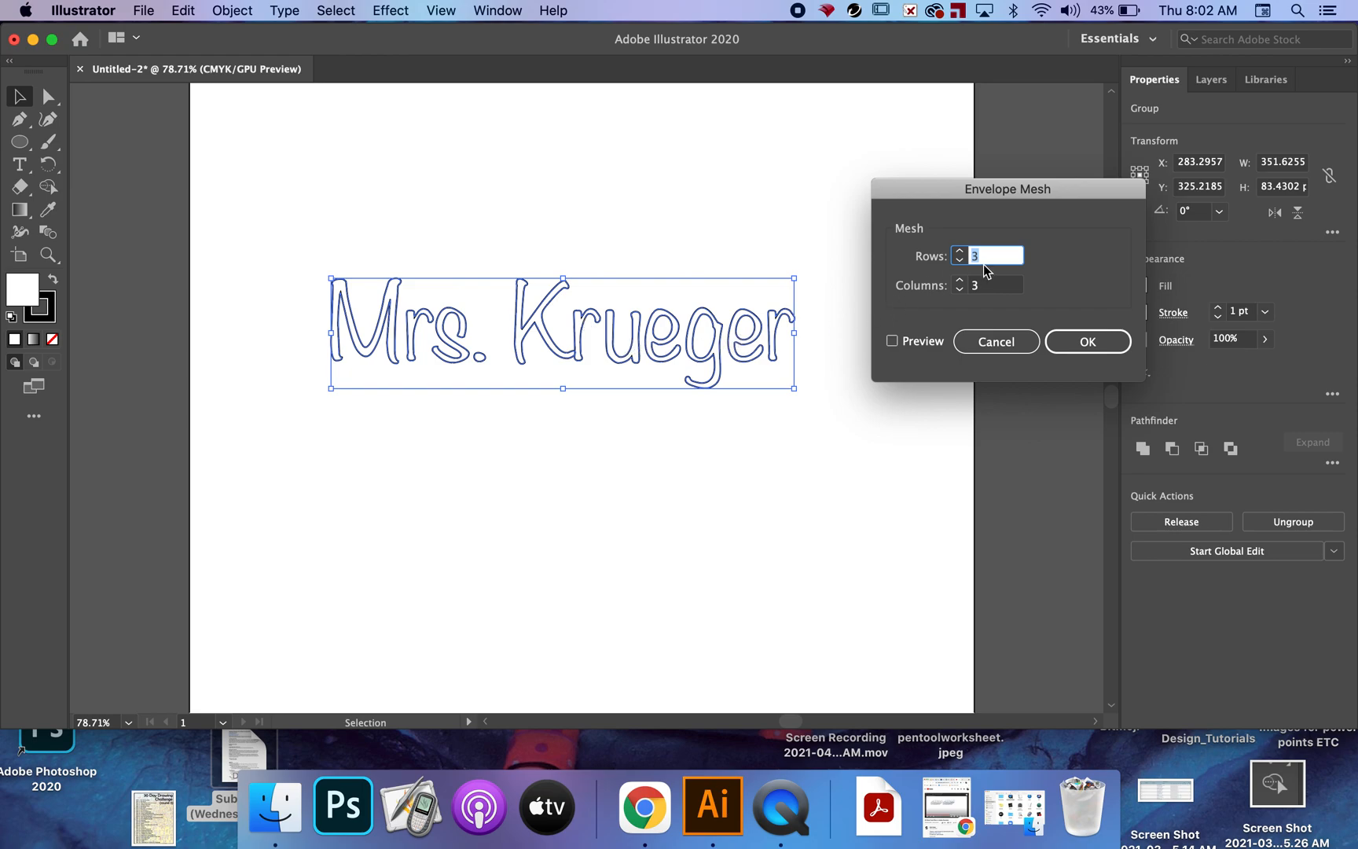
type("11")
key("Tab")
type("1")
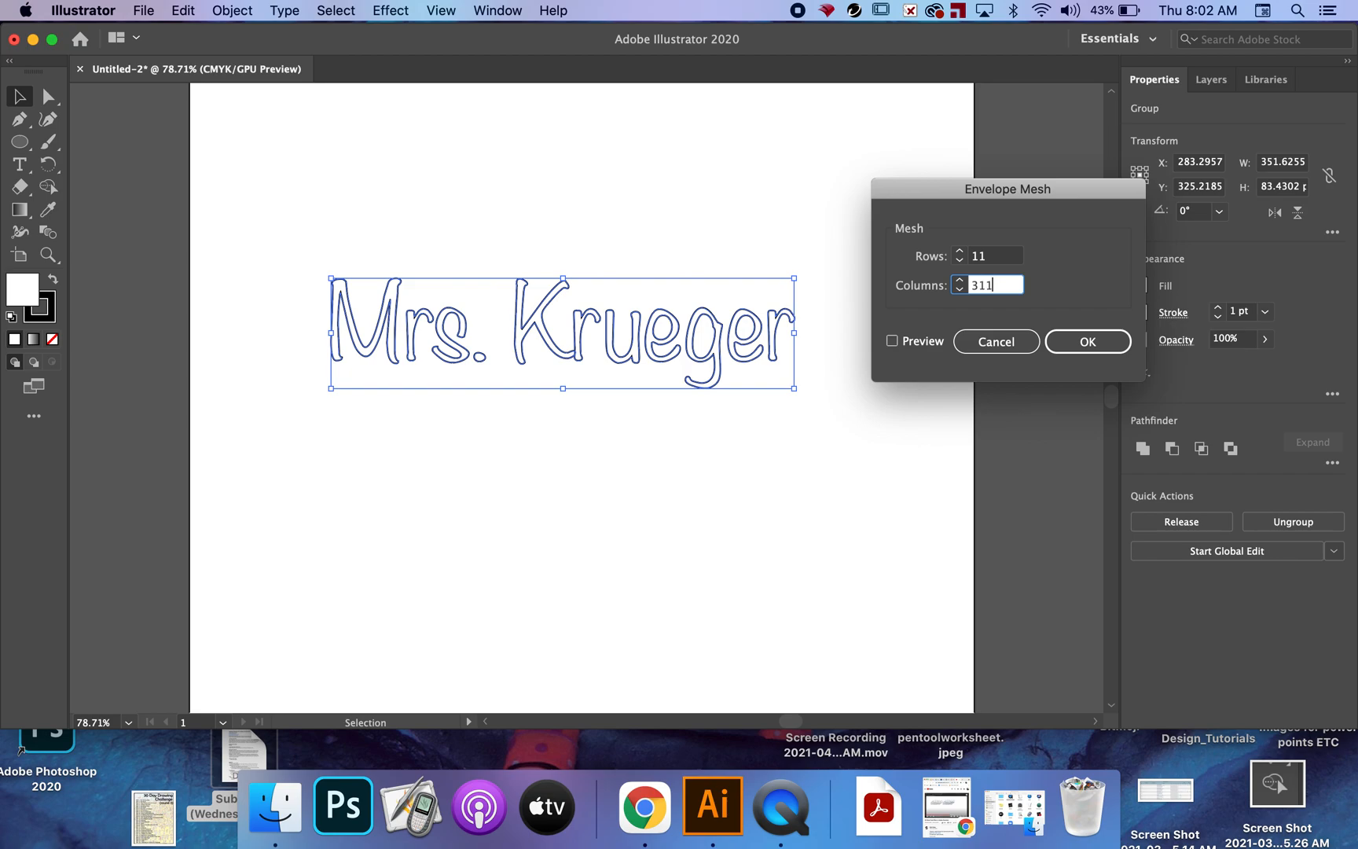
left_click(1086, 346)
left_click(1089, 342)
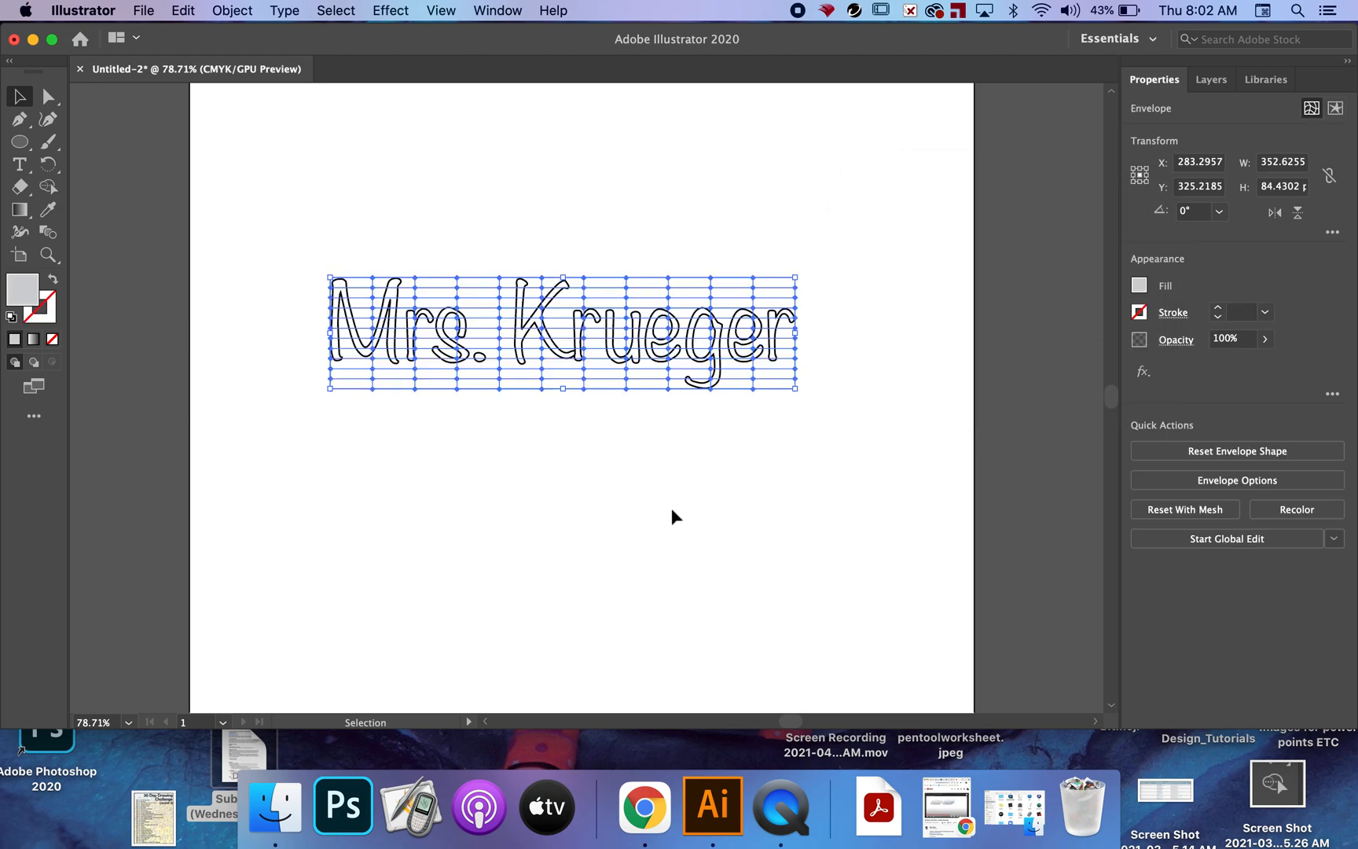
Step: Use Direct Selection to move the envelope's upper-left mesh point to about X 102 pt and the point inside the M to X 143 pt
left_click(674, 517)
left_click(406, 349)
scroll(509, 379, "up", 2)
left_click(503, 374)
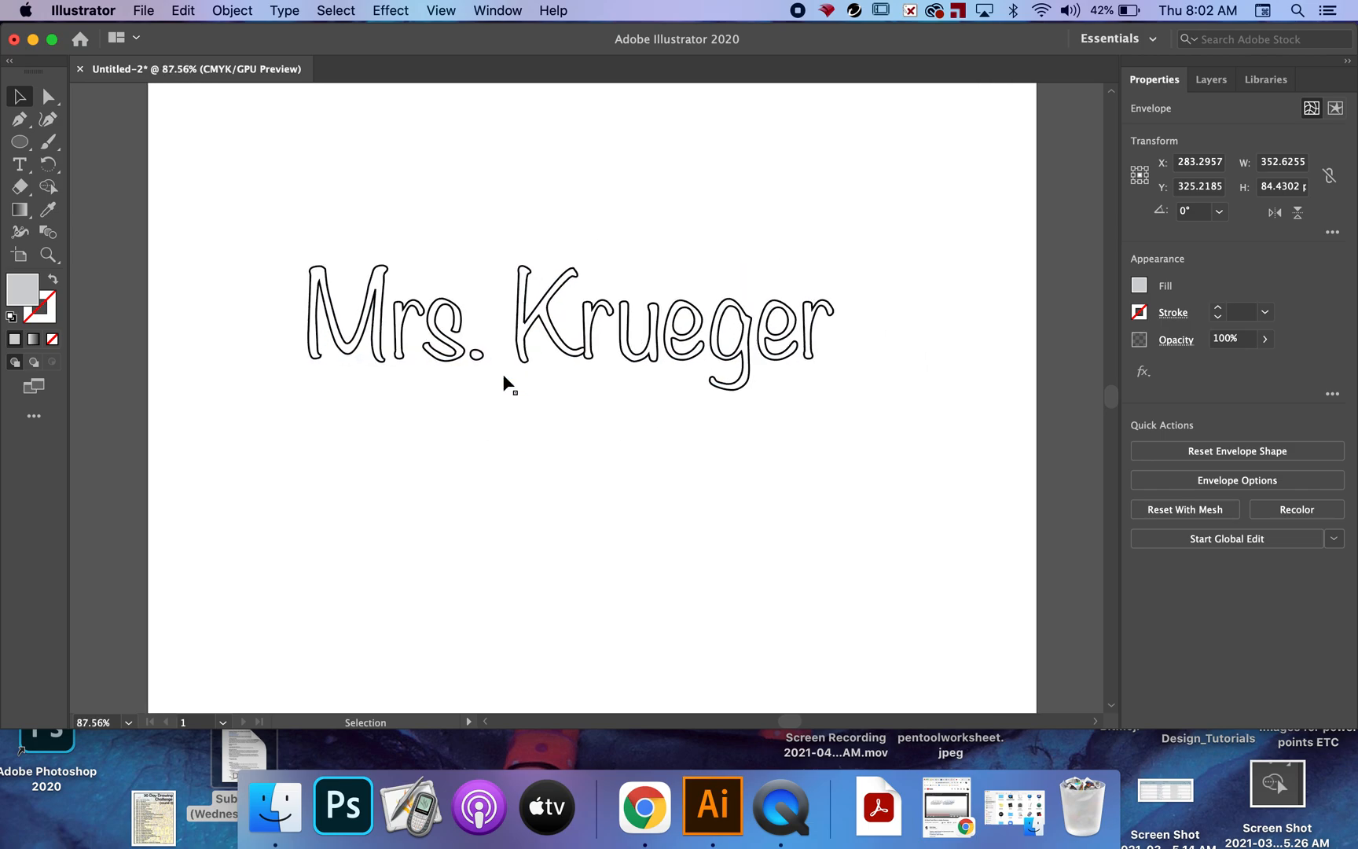
scroll(502, 374, "up", 3)
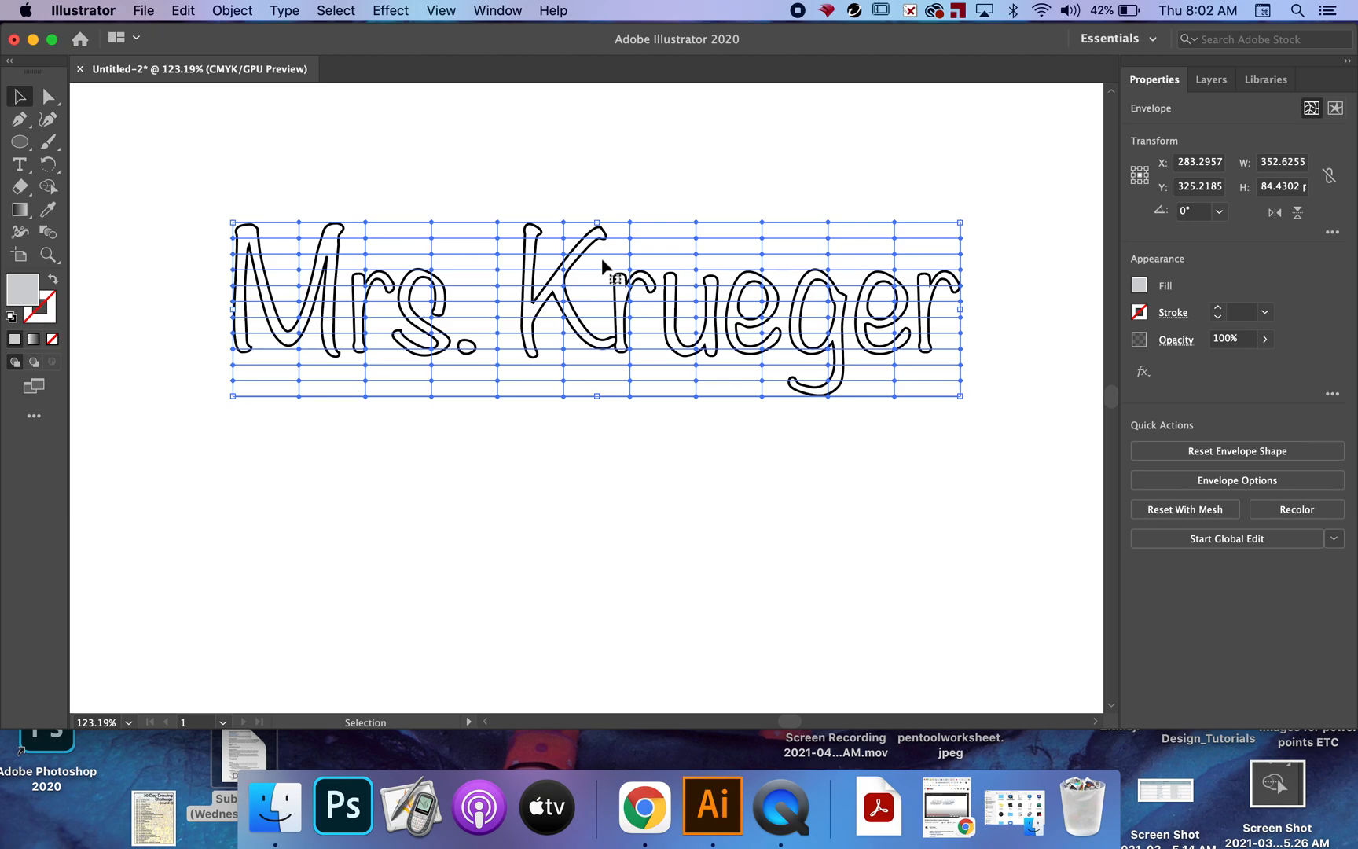
left_click(48, 101)
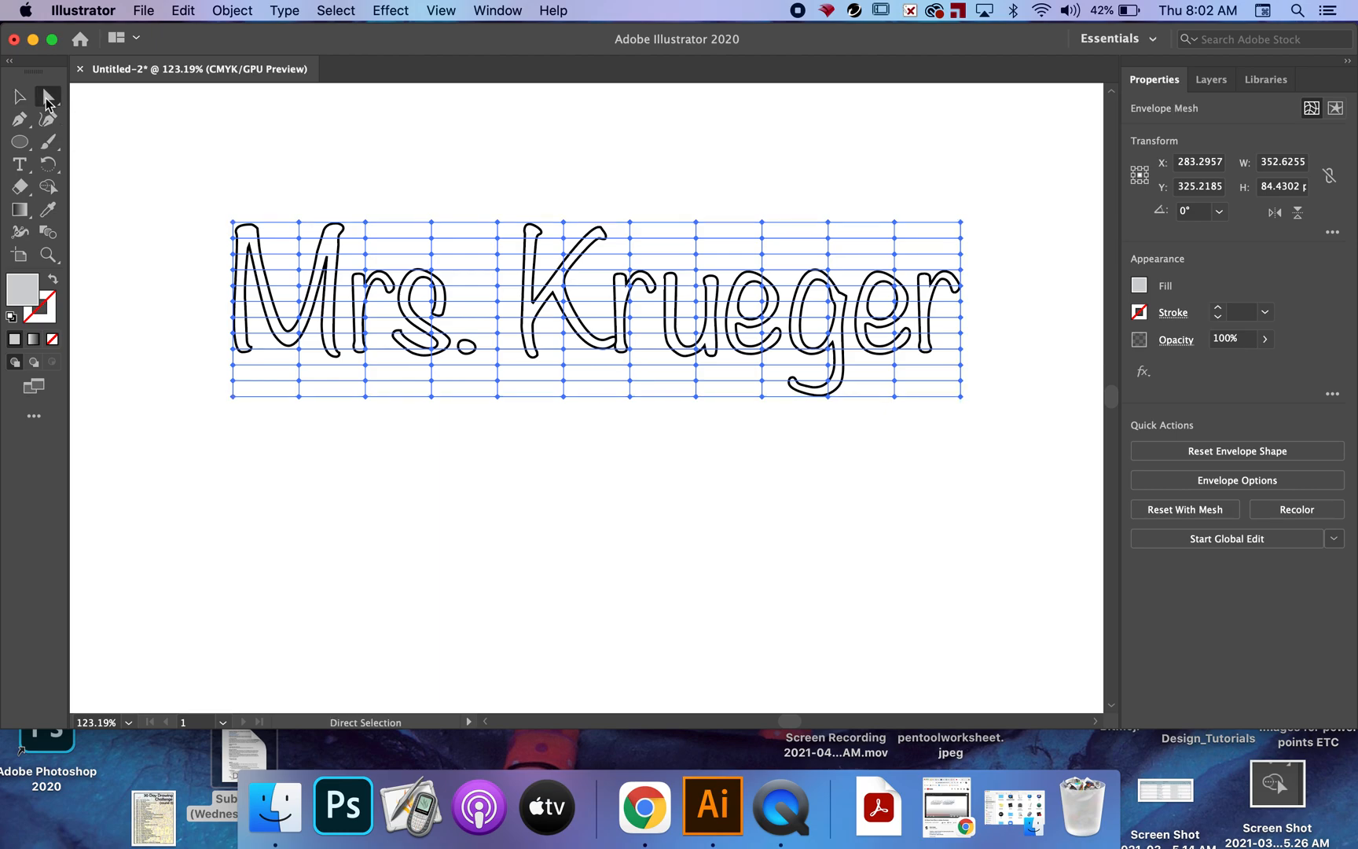
left_click(233, 225)
left_click_drag(234, 226, 236, 228)
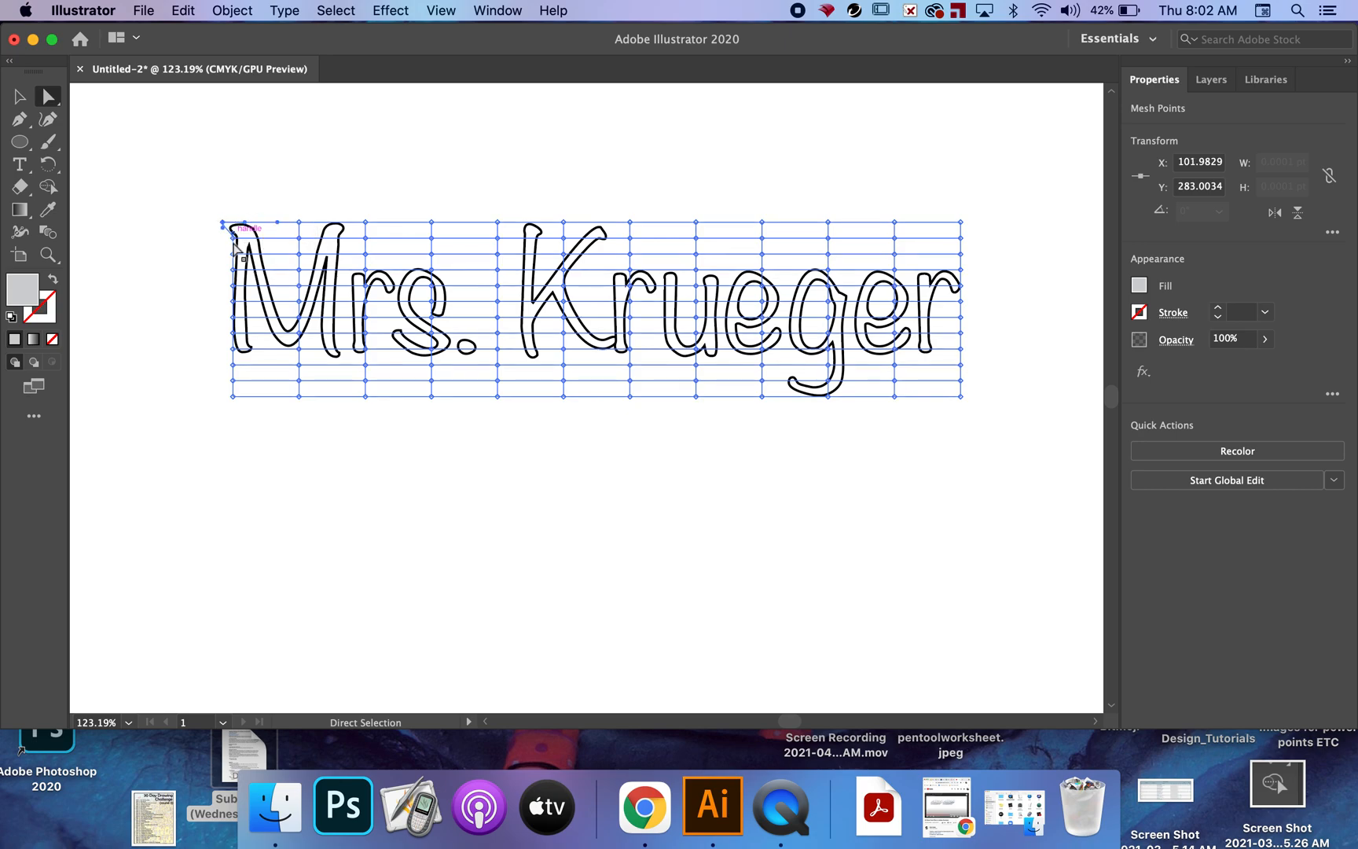
left_click(237, 285)
left_click_drag(236, 285, 305, 286)
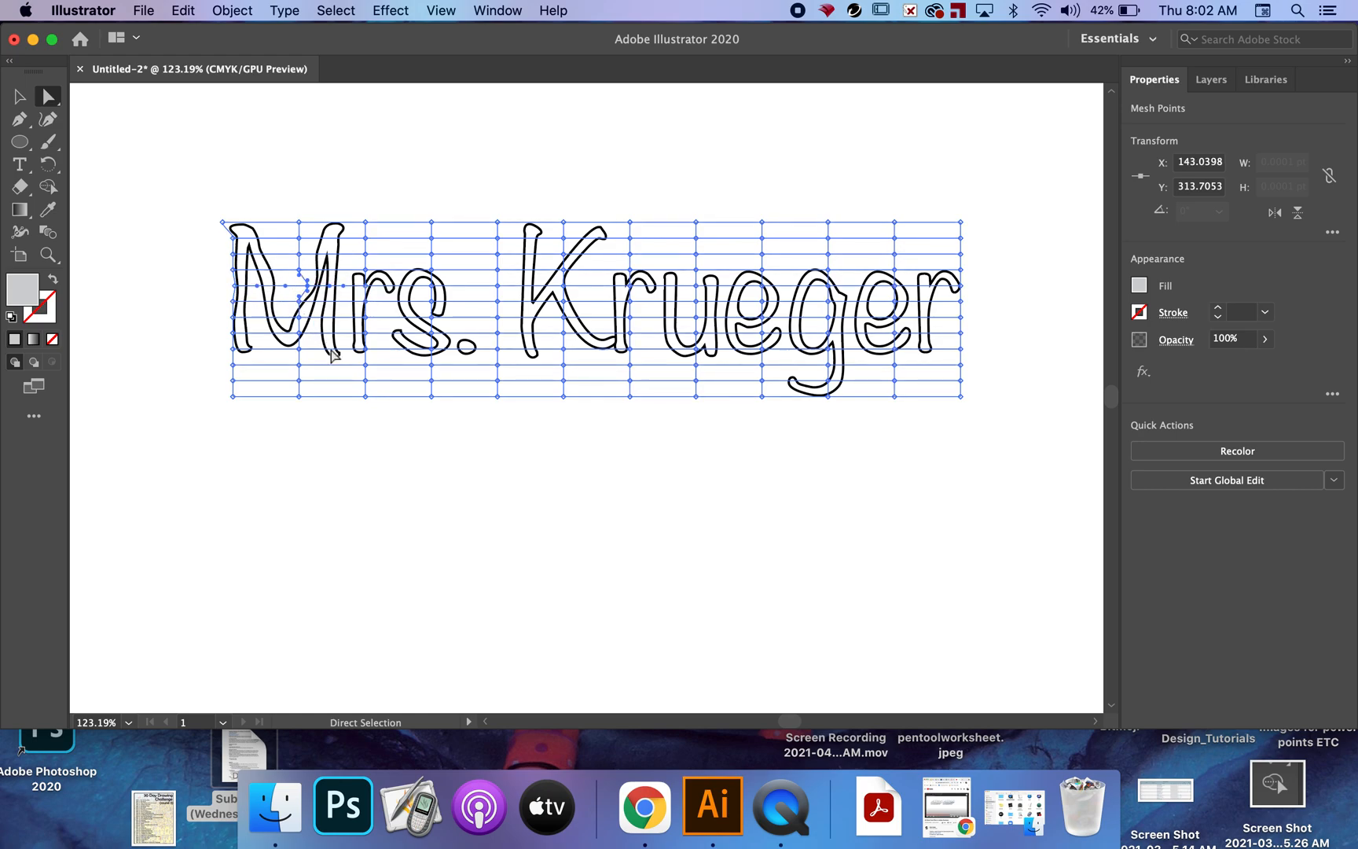
Step: Nudge the mesh point at the "r" of "Mrs." right to about X 176 pt and the one before the surname to X 239 pt
left_click(335, 360)
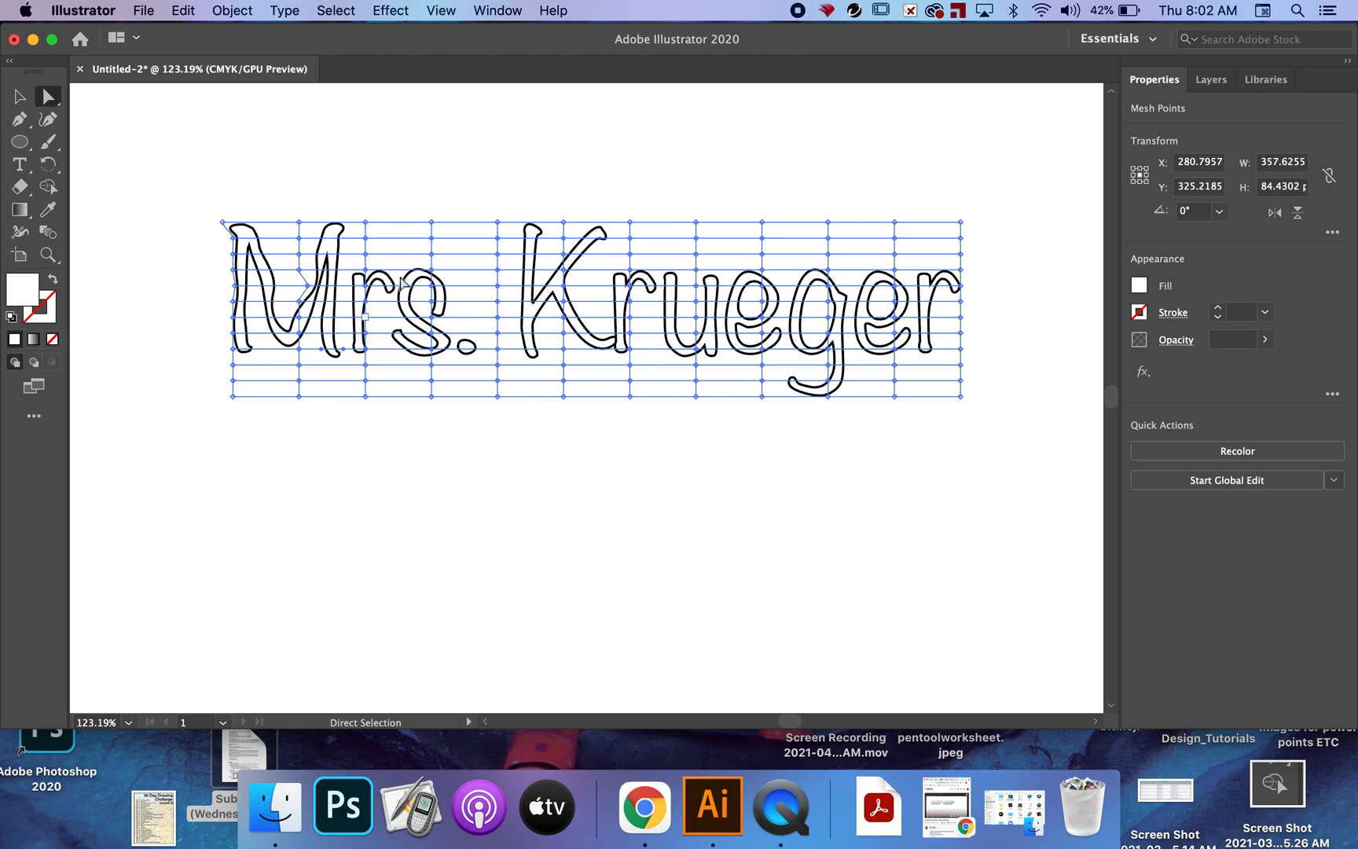
left_click(366, 301)
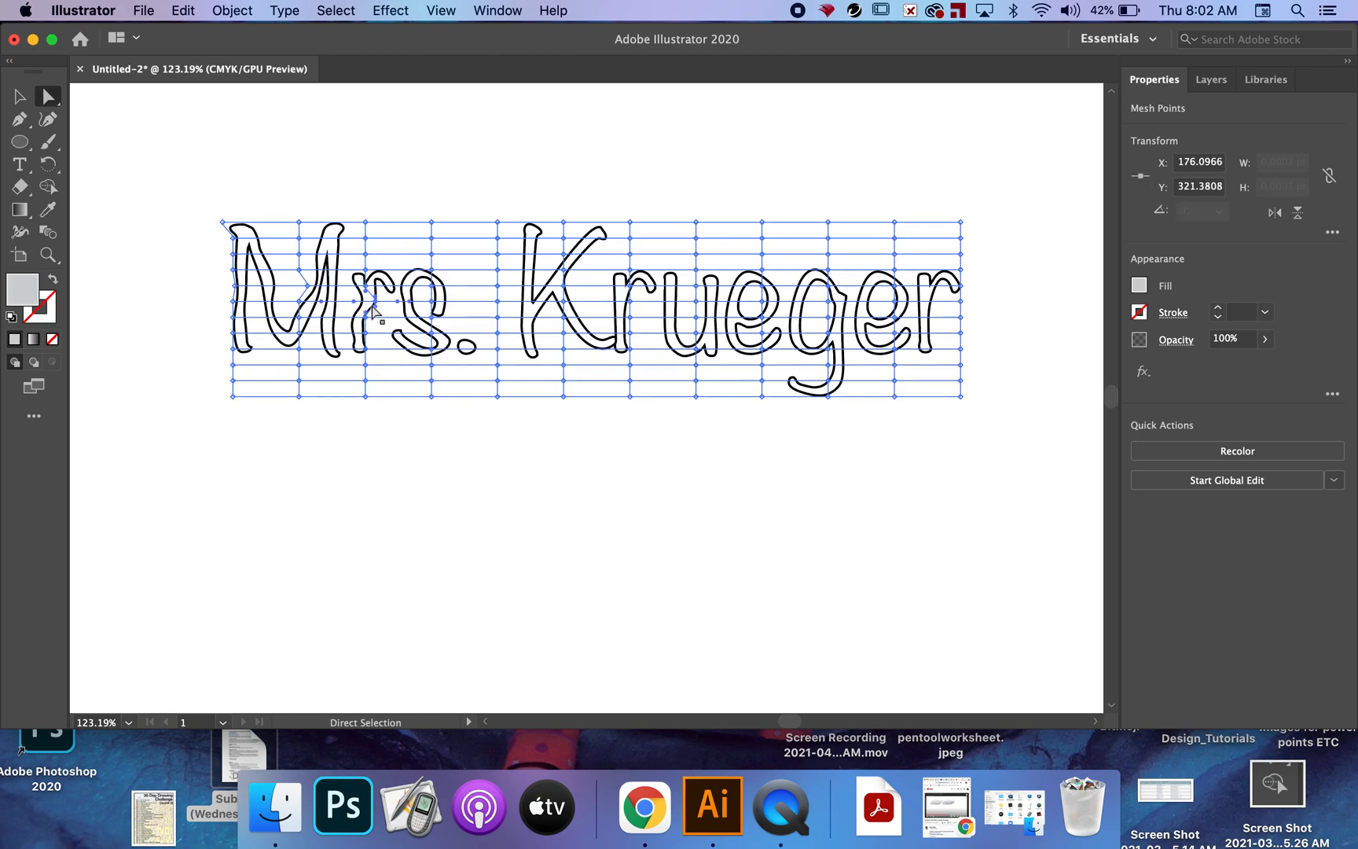
left_click(408, 357)
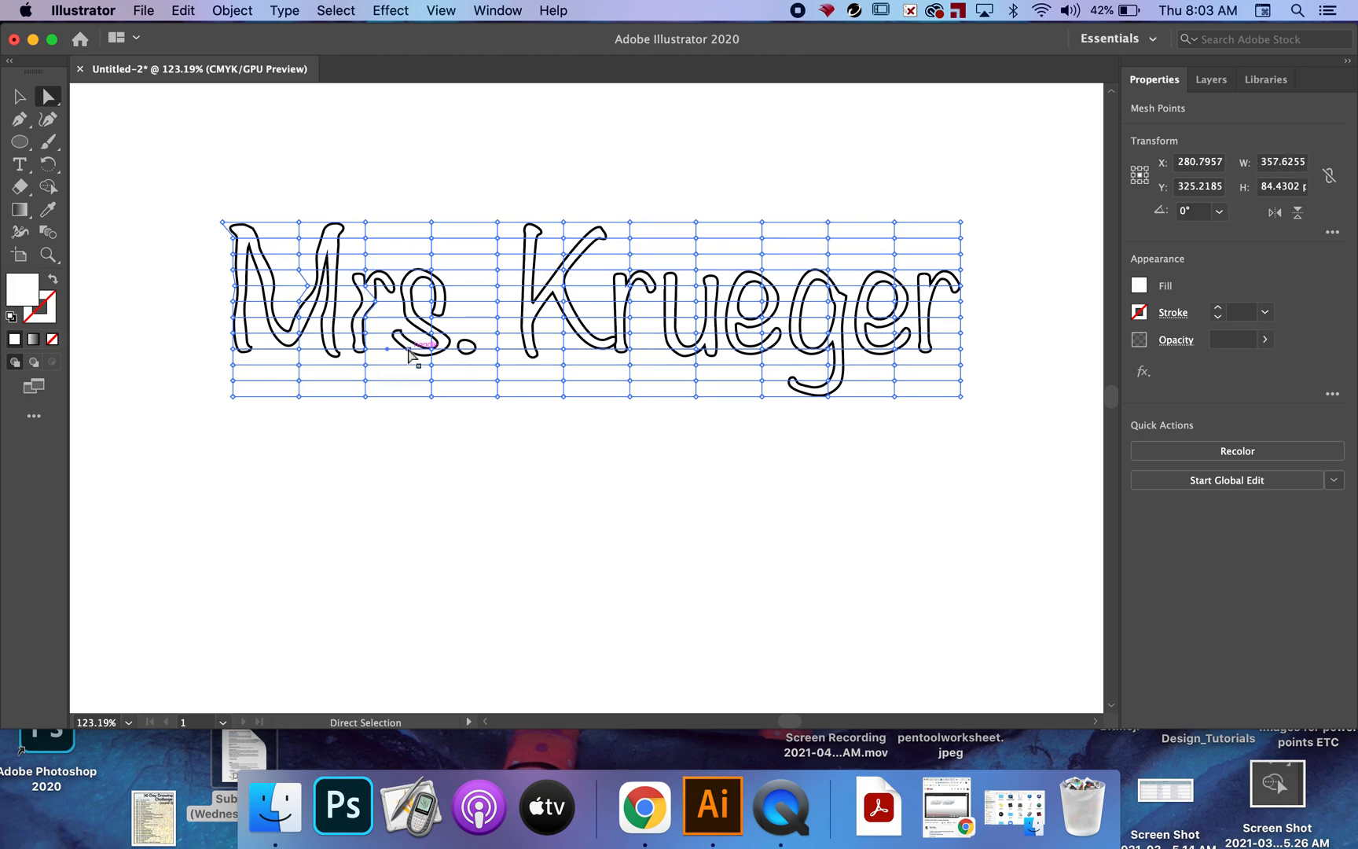
left_click(432, 317)
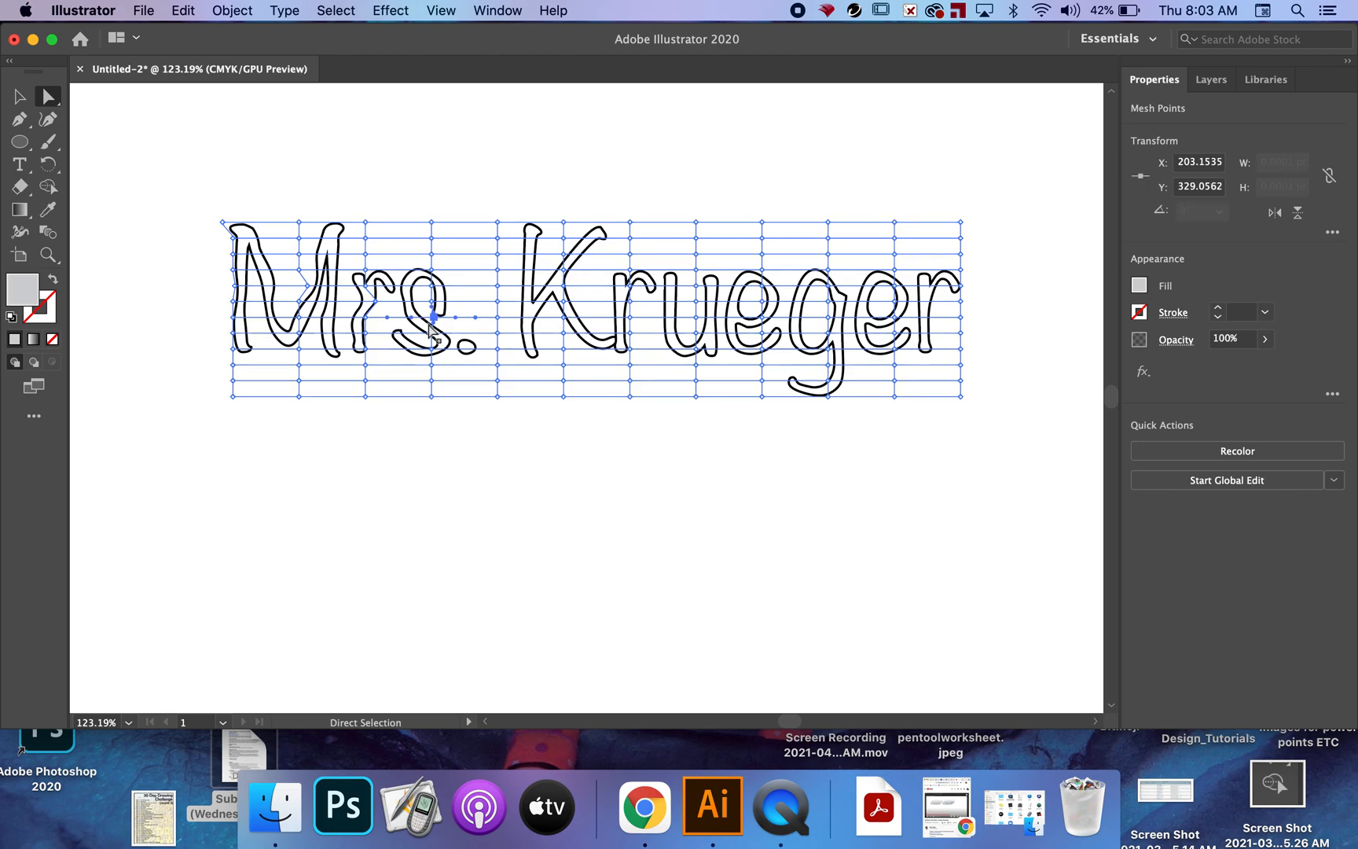
left_click(499, 287)
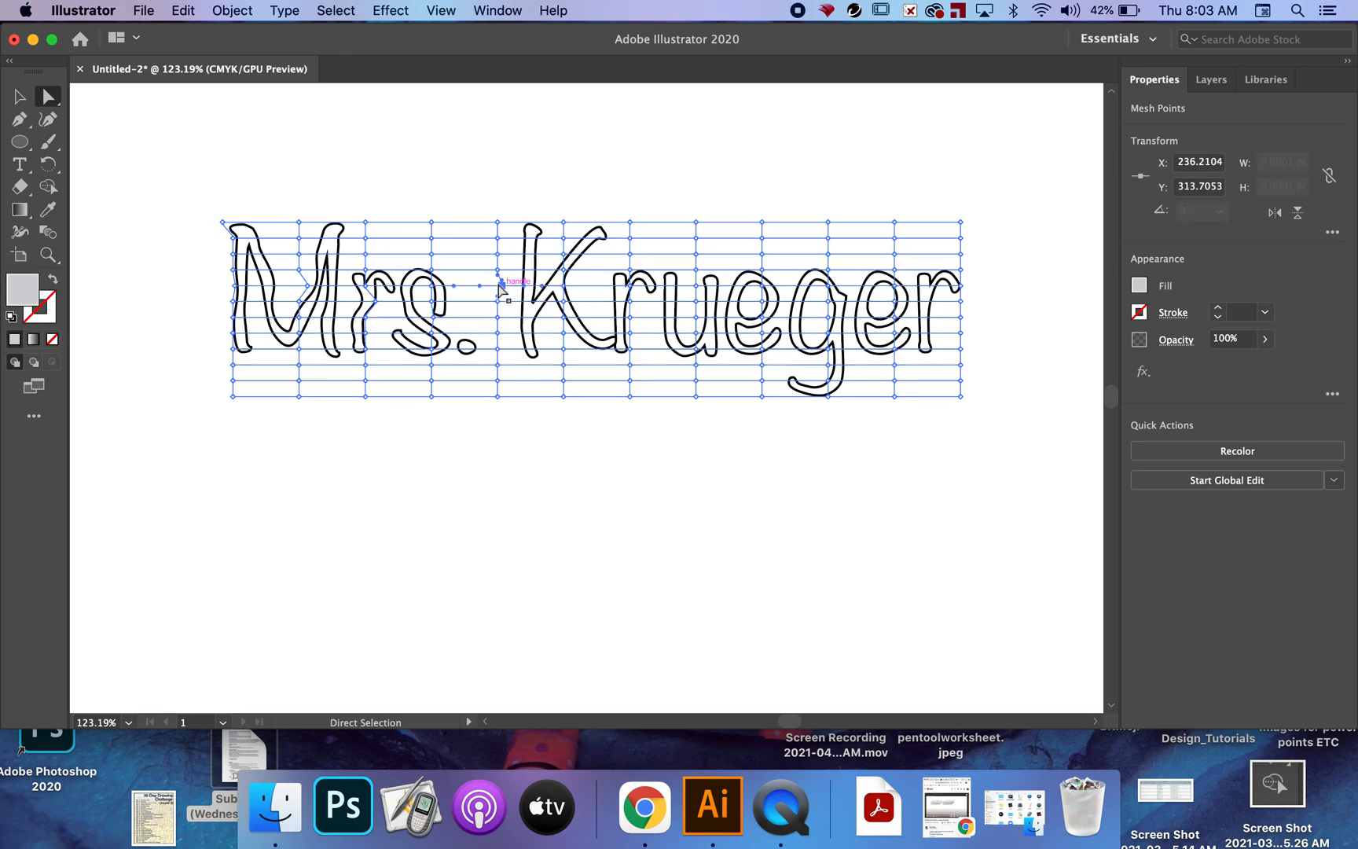
key("Right")
key("Right")
key("Right")
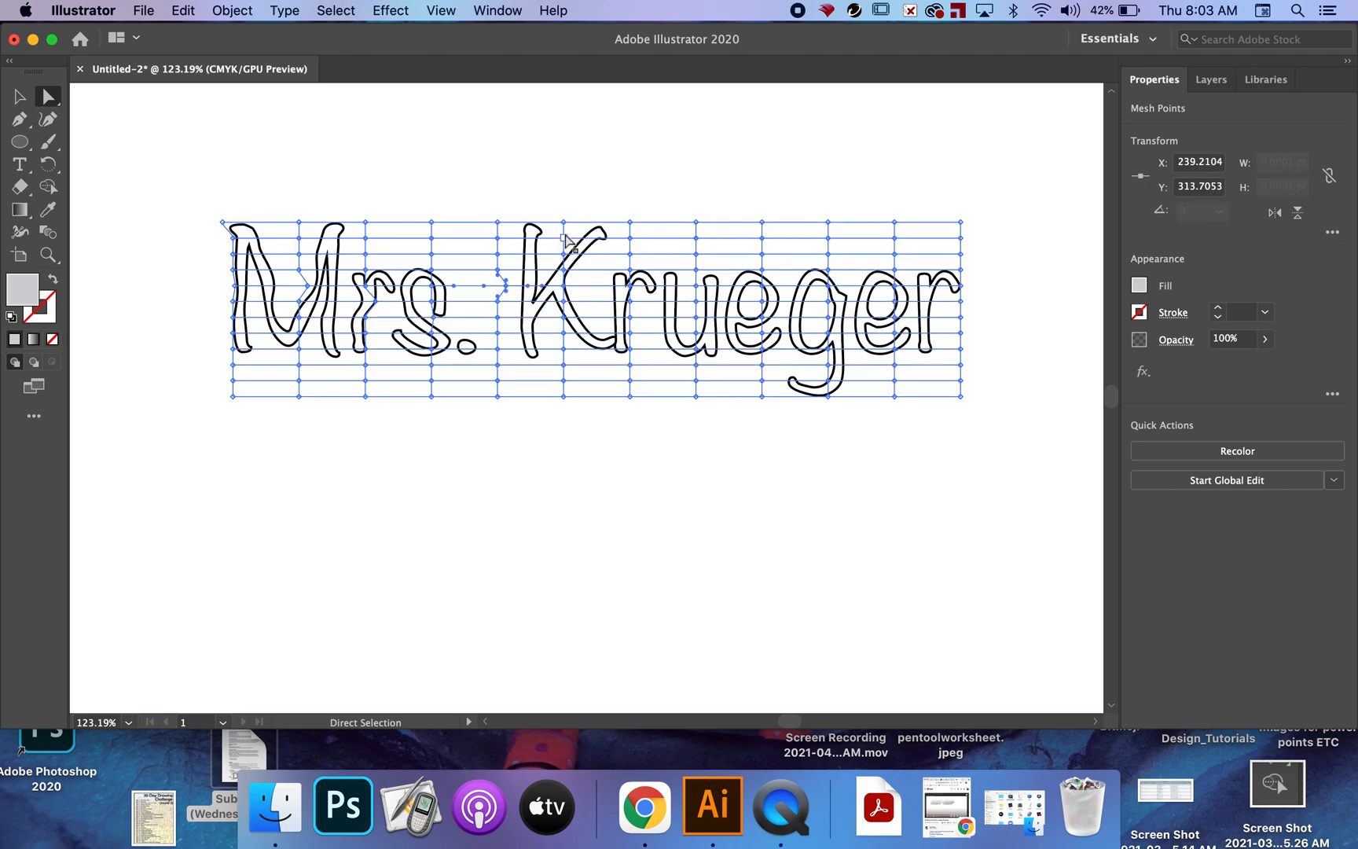
Step: Nudge the mesh point at the upper arm of the surname's first letter right by about 7 pt
left_click(564, 235)
key("Right")
key("Right")
key("Right")
key("Right")
key("Right")
key("Right")
key("Right")
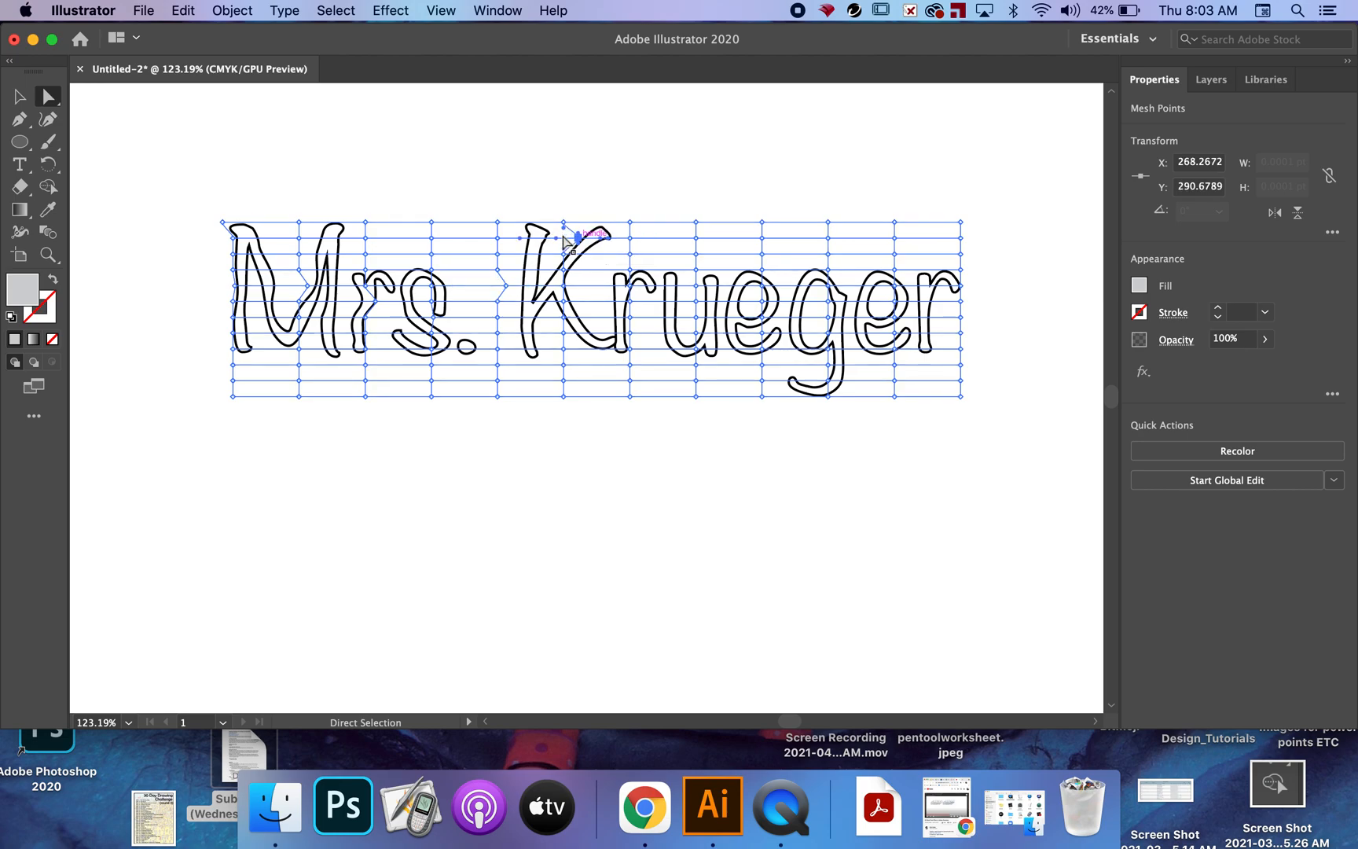
Step: Nudge the mesh point in the surname's third letter left and the point in its fourth letter right to about X 367 pt
left_click(691, 299)
left_click(691, 301)
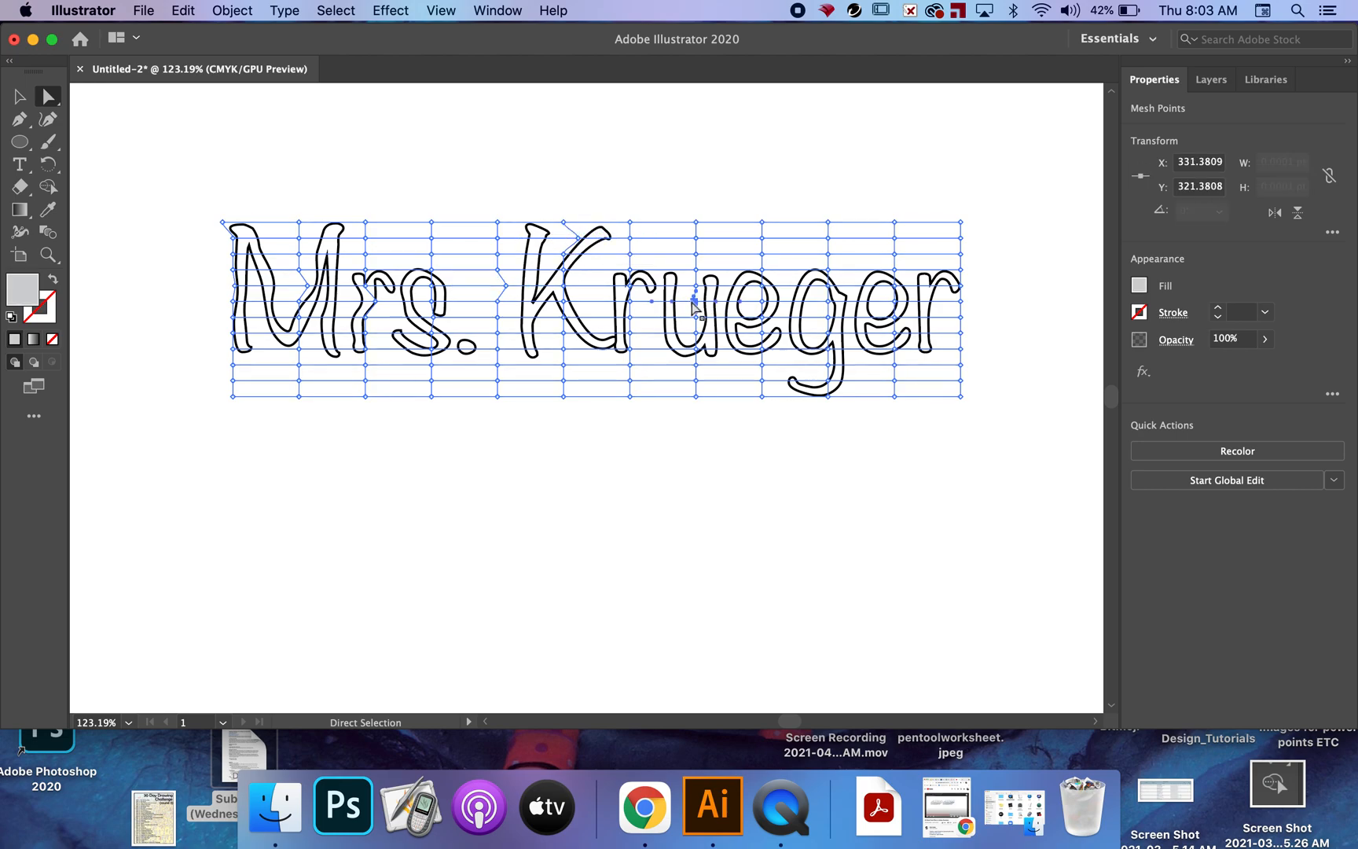
left_click_drag(691, 300, 761, 301)
key("Right")
key("Right")
key("Right")
key("Right")
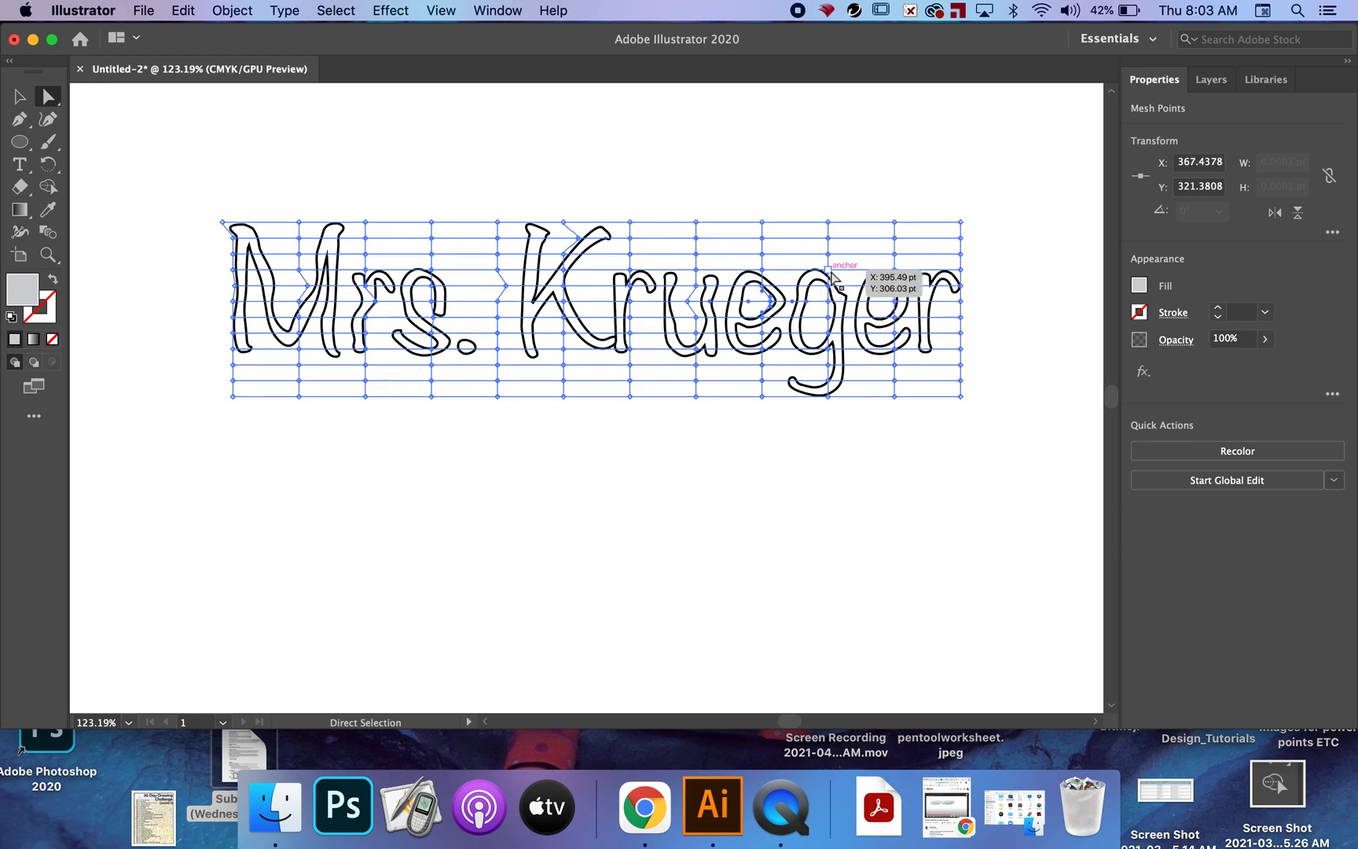
Step: Nudge the mesh point above the surname's fifth letter right to about X 399 pt and the point beside its tail left about 13 pt
left_click(829, 266)
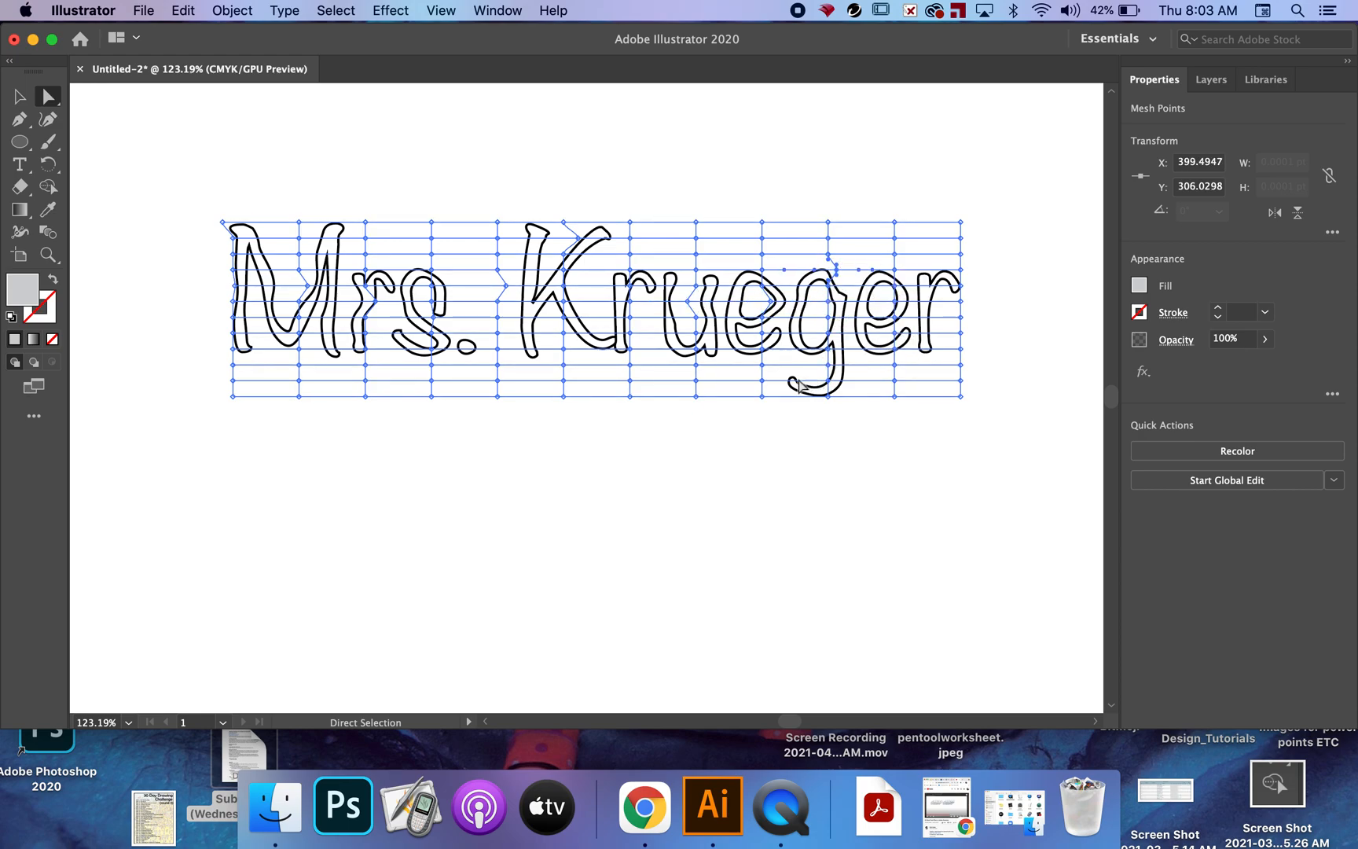
left_click(756, 380)
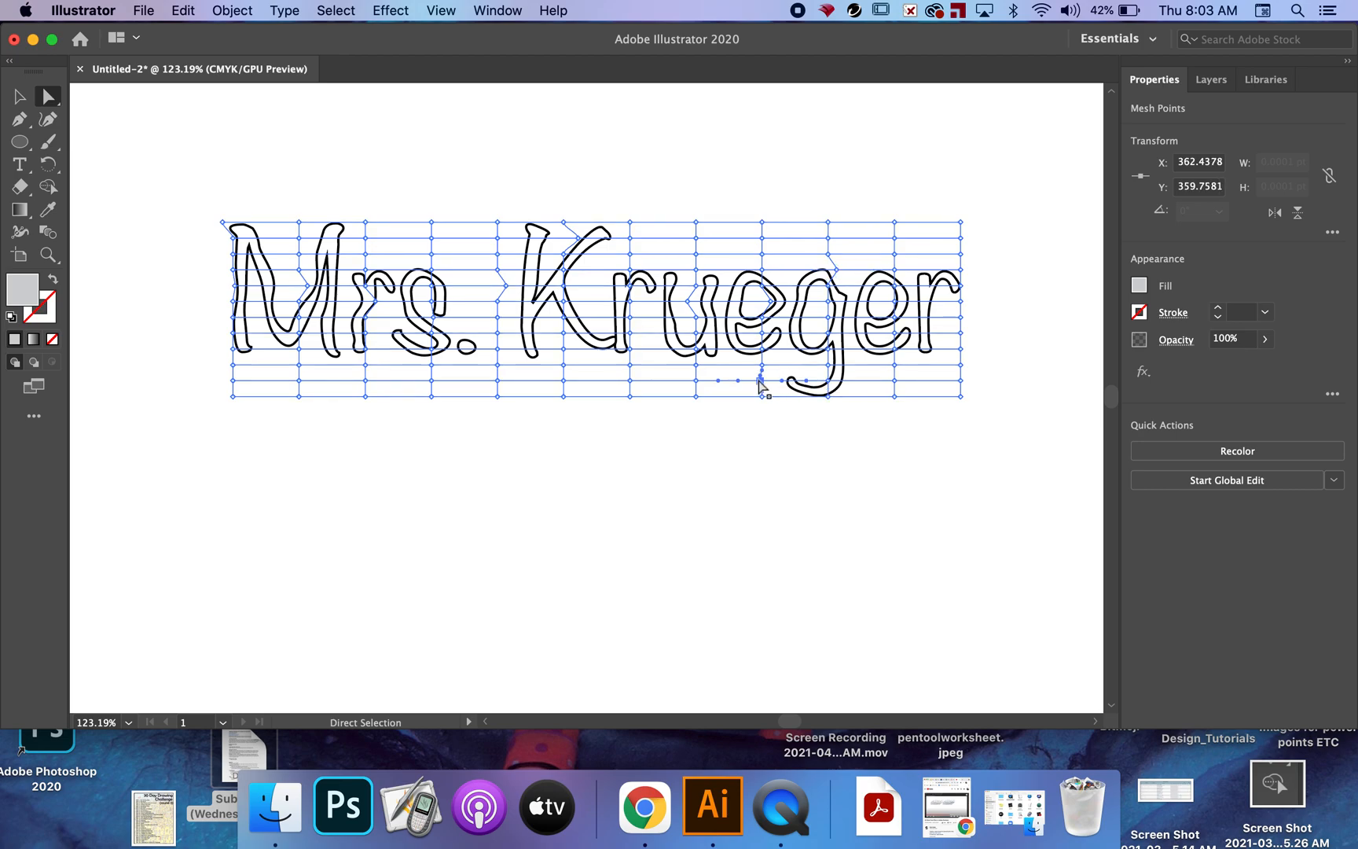
key("Left")
key("Left")
key("Left")
key("Left")
key("Left")
key("Left")
key("Left")
key("Left")
key("Left")
key("Left")
key("Left")
key("Left")
key("Left")
Step: Push the mesh edge at the surname's last letter outward about 7 pt and nudge points around its second and fourth letters and the period
left_click(892, 317)
left_click_drag(891, 318, 963, 292)
left_click(623, 270)
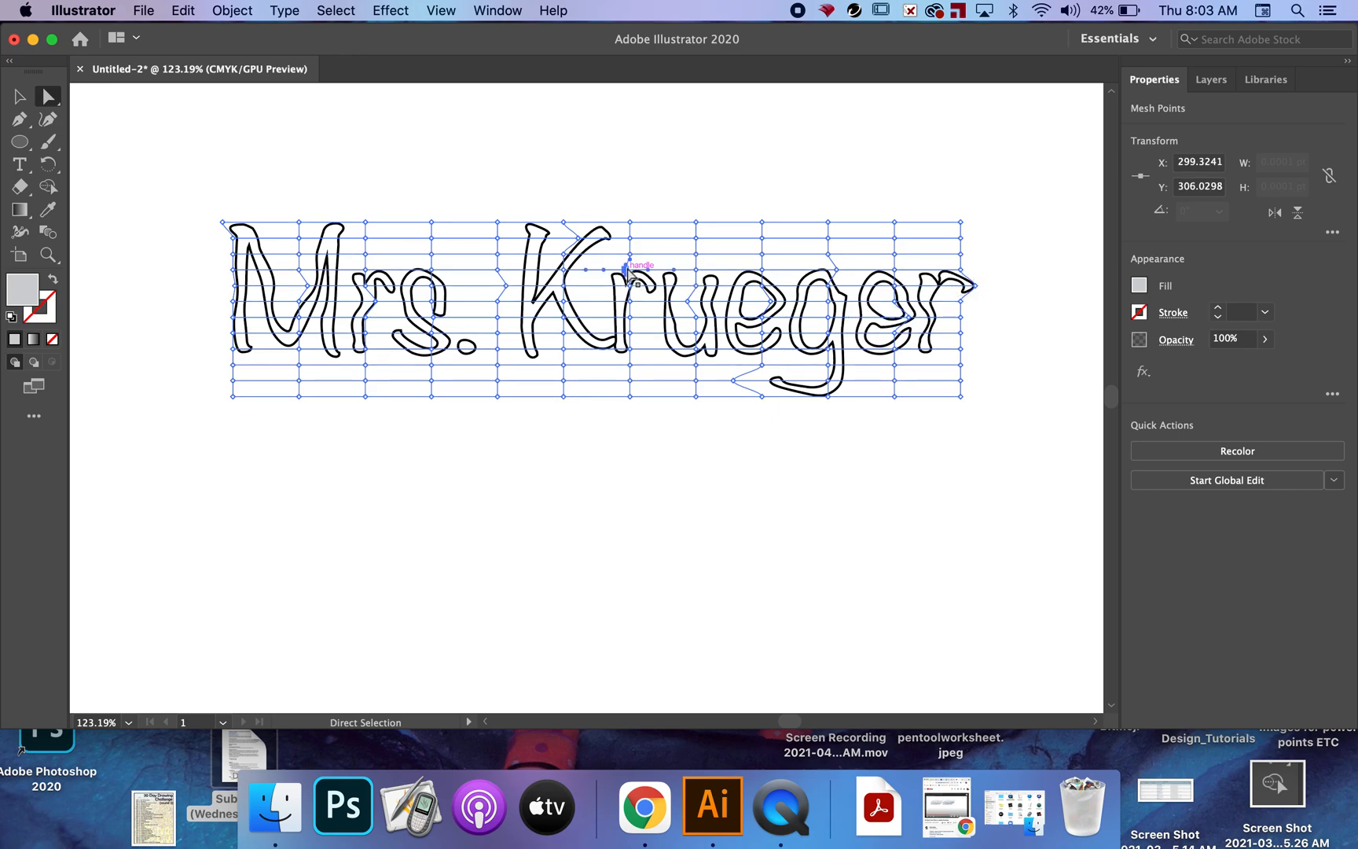
left_click(630, 380)
left_click_drag(762, 271, 761, 271)
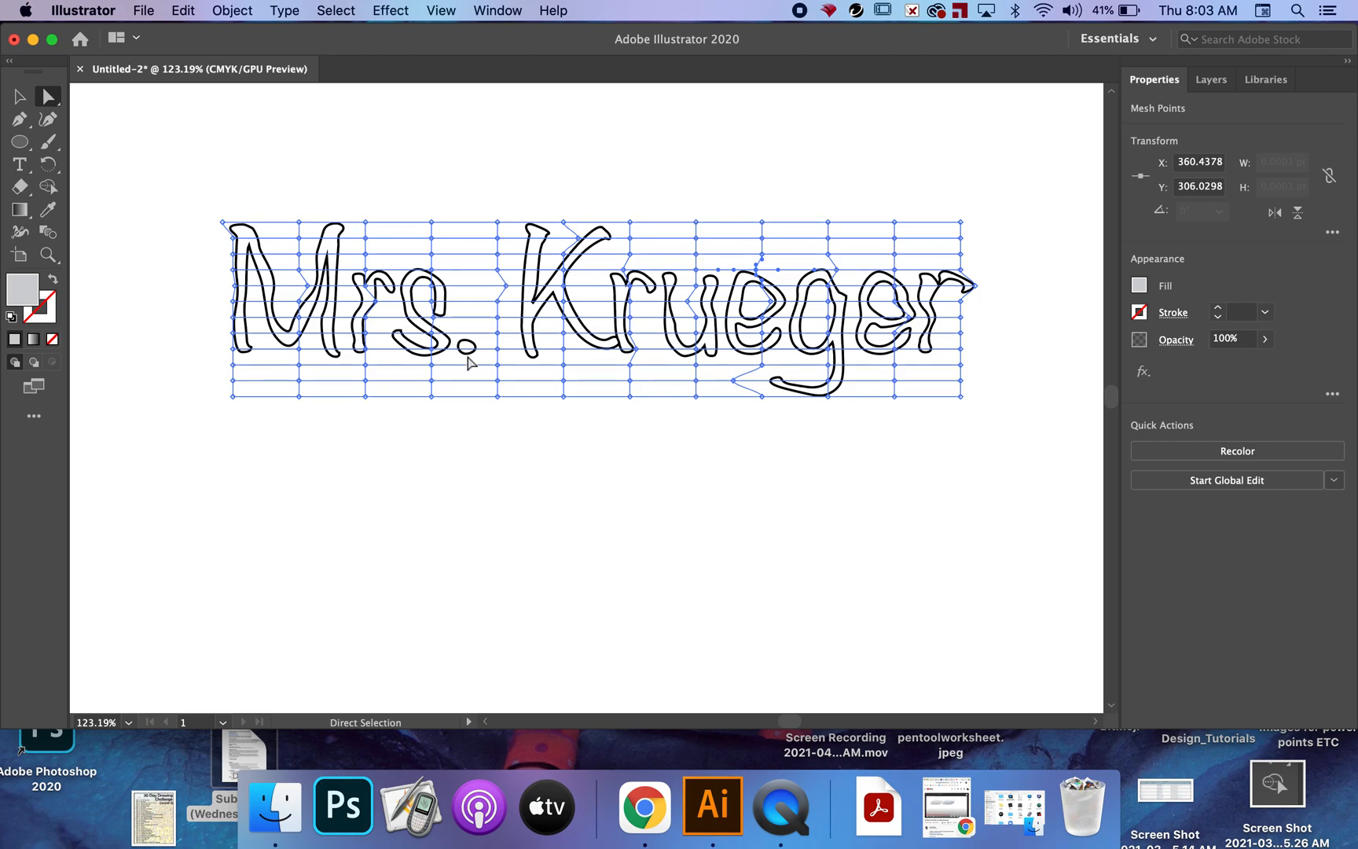
left_click_drag(494, 355, 500, 351)
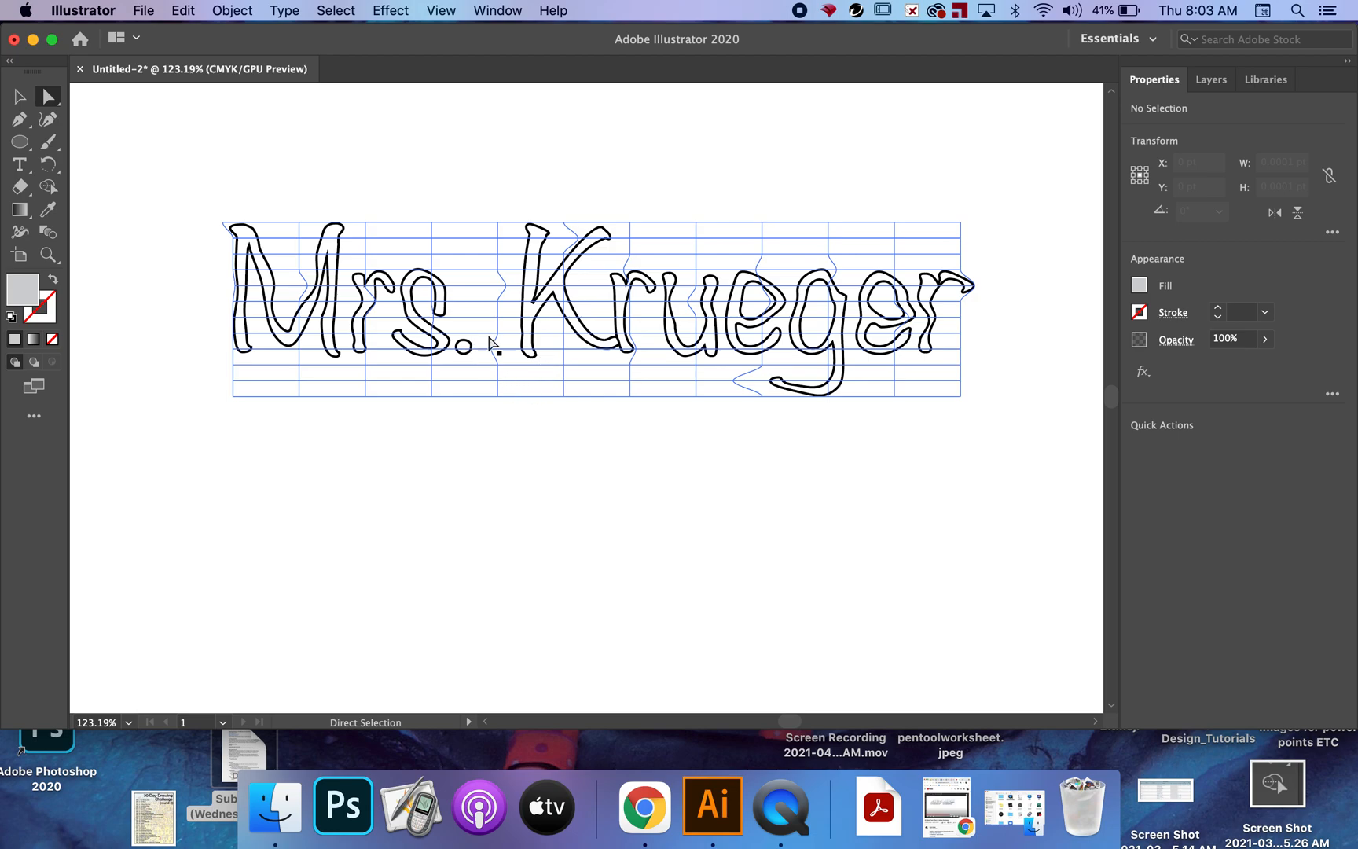
left_click(20, 97)
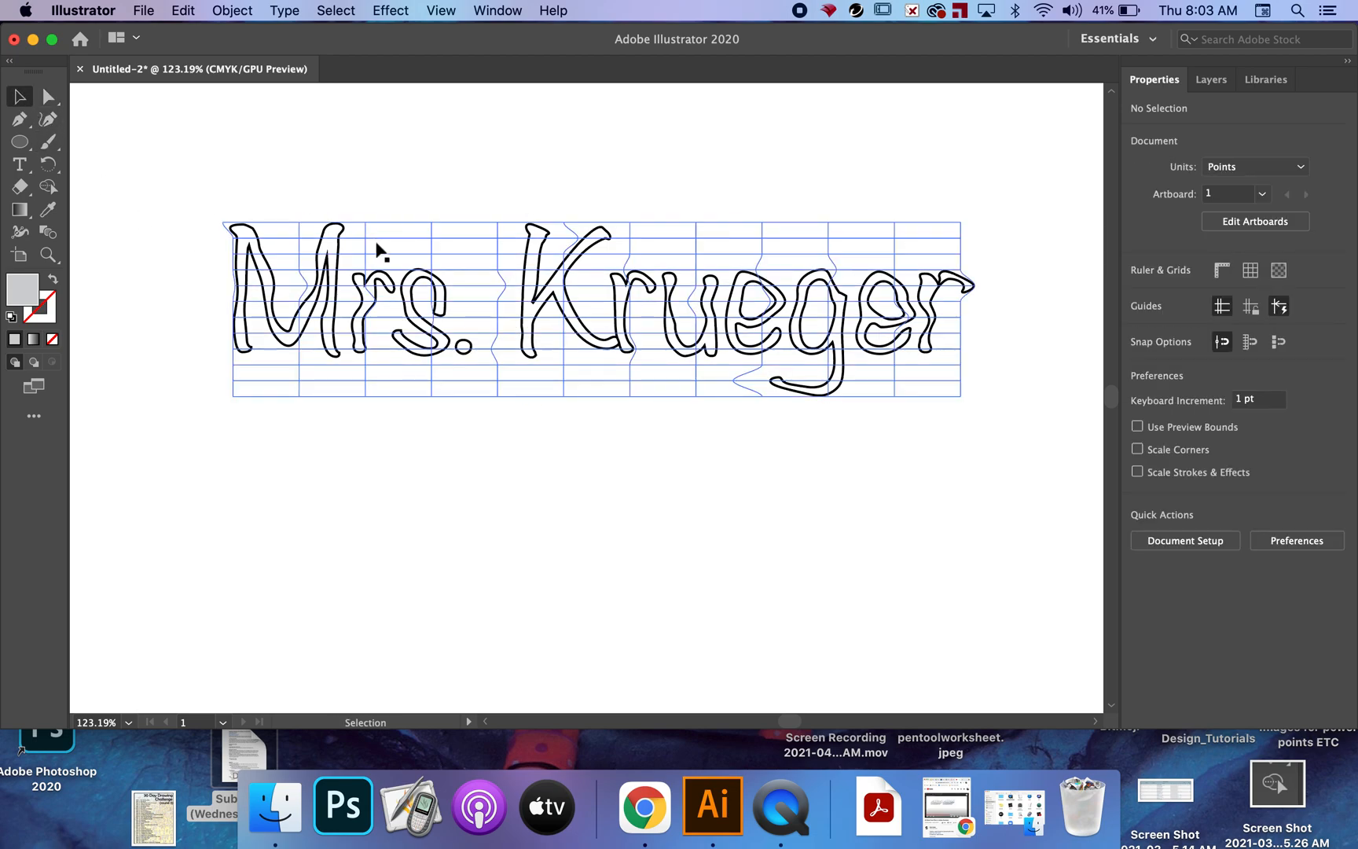
left_click(376, 247)
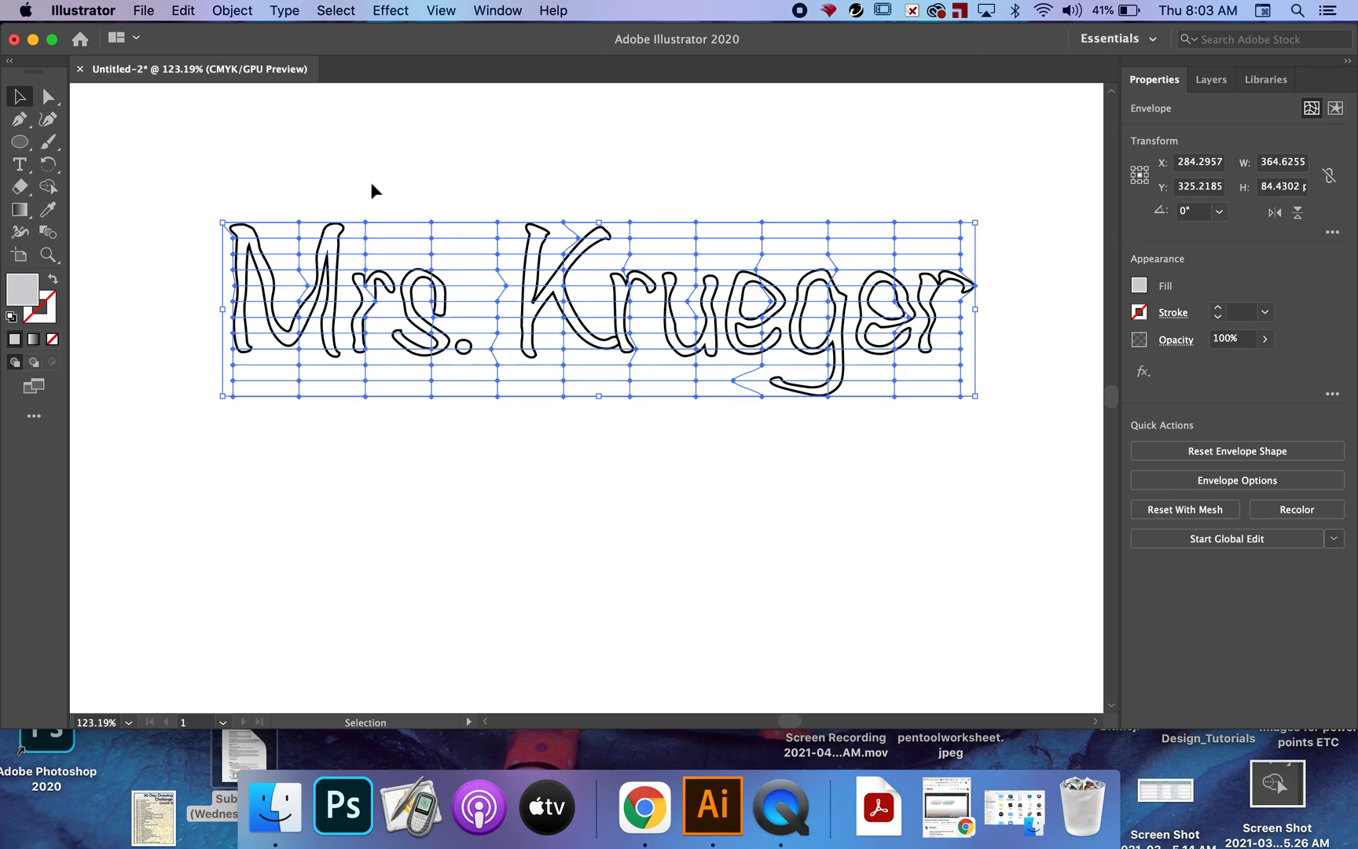
left_click(248, 10)
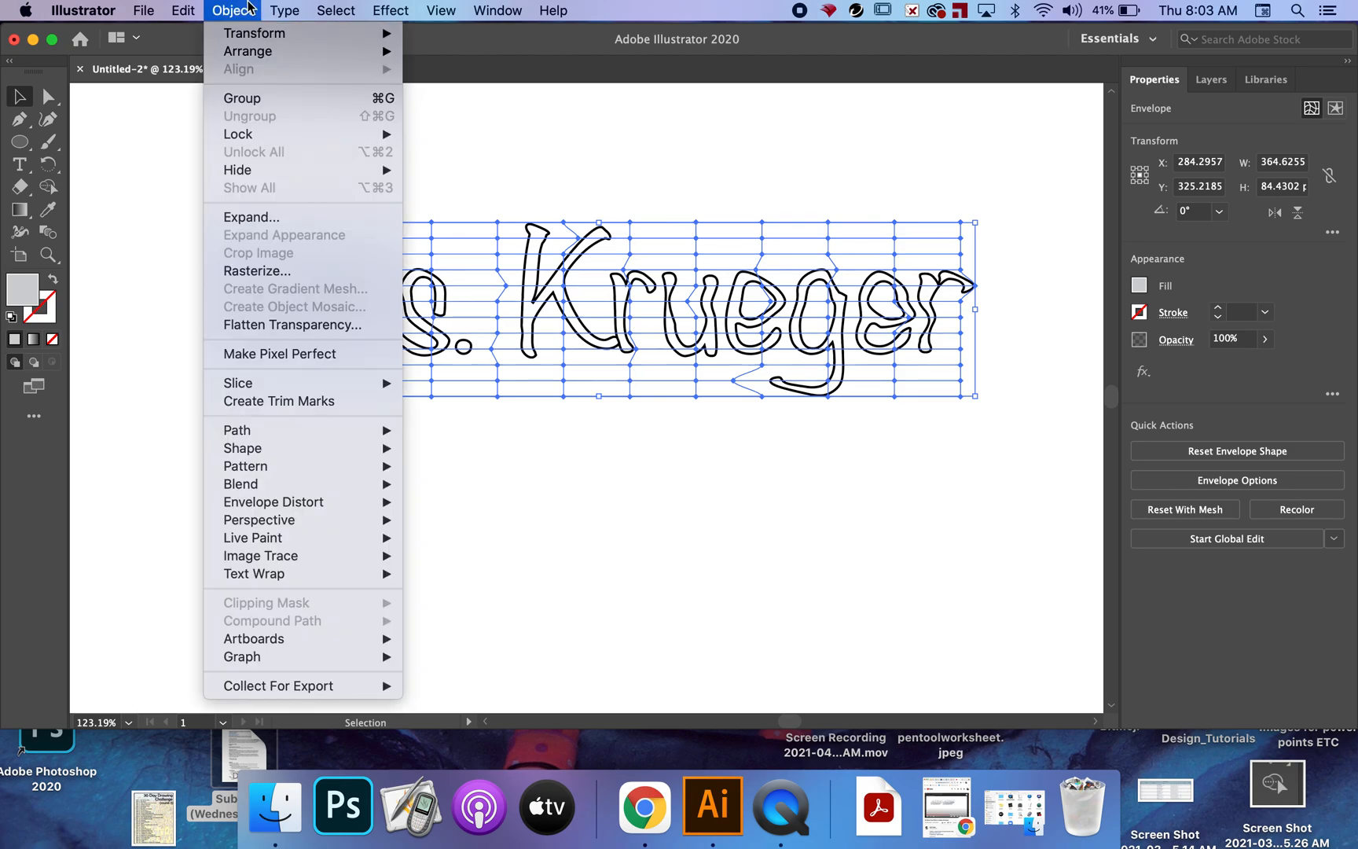
left_click(240, 219)
left_click(445, 510)
left_click(246, 11)
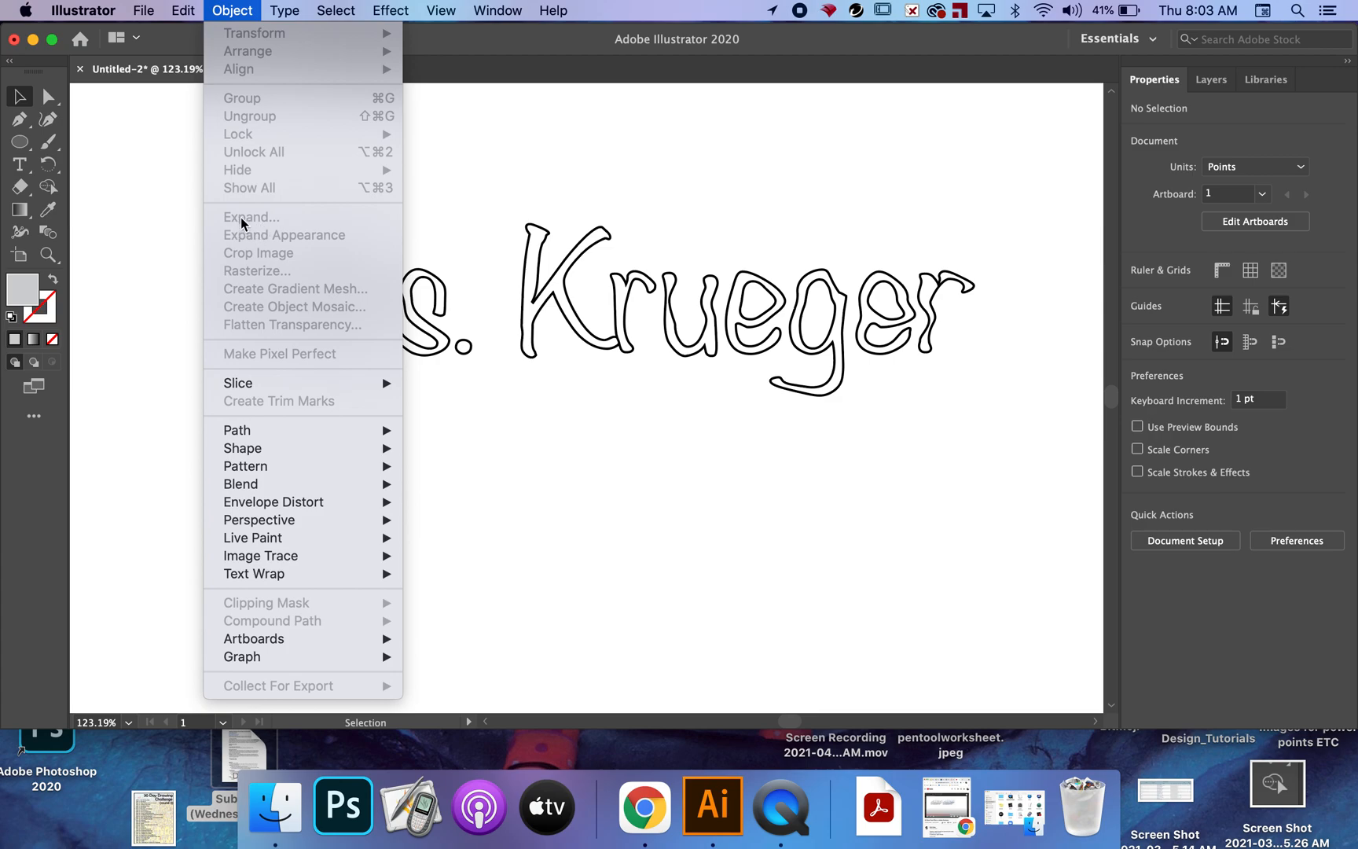
left_click(150, 197)
Step: Expand the warped name's envelope with Object and Fill enabled, and deselect the resulting artwork
left_click(416, 303)
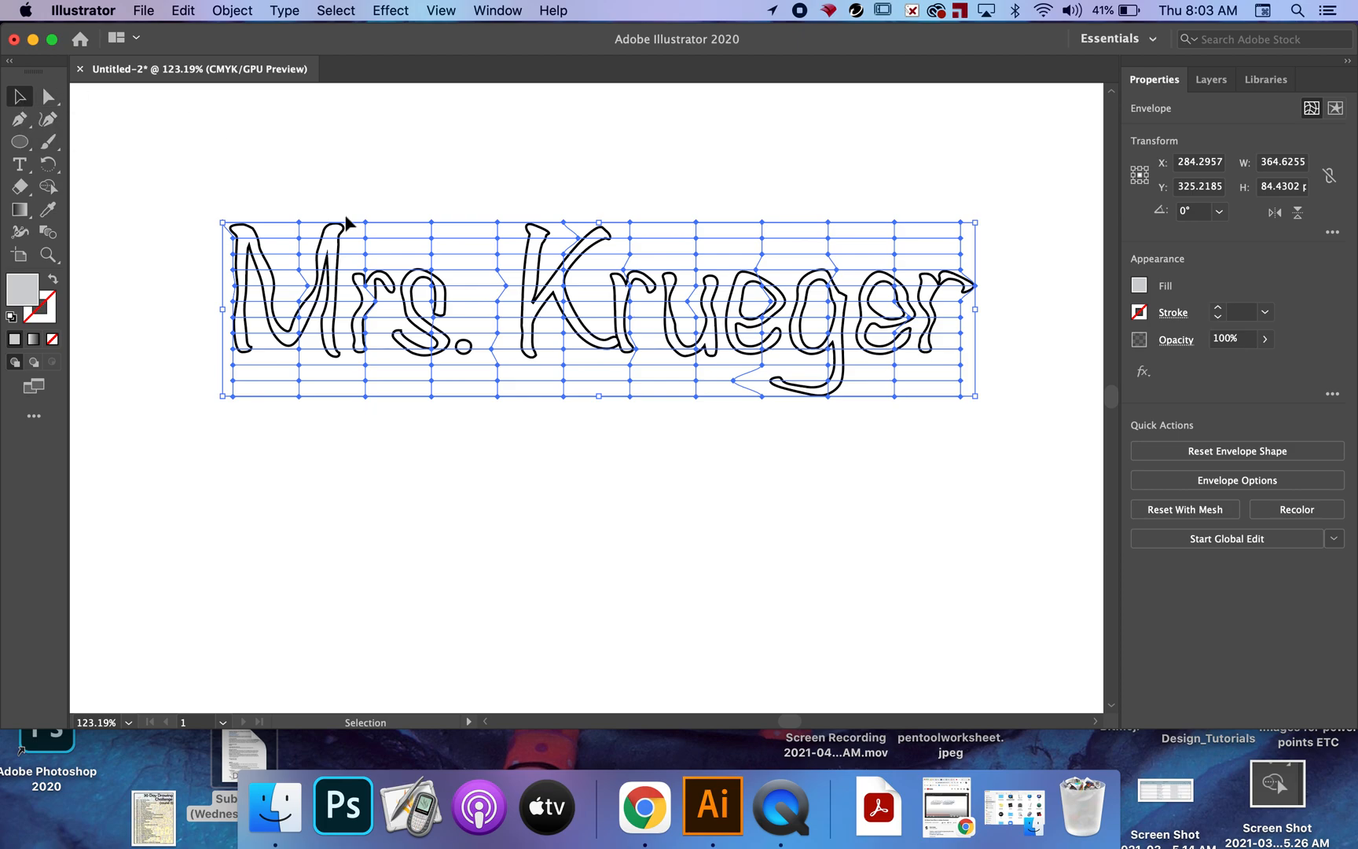
left_click(221, 8)
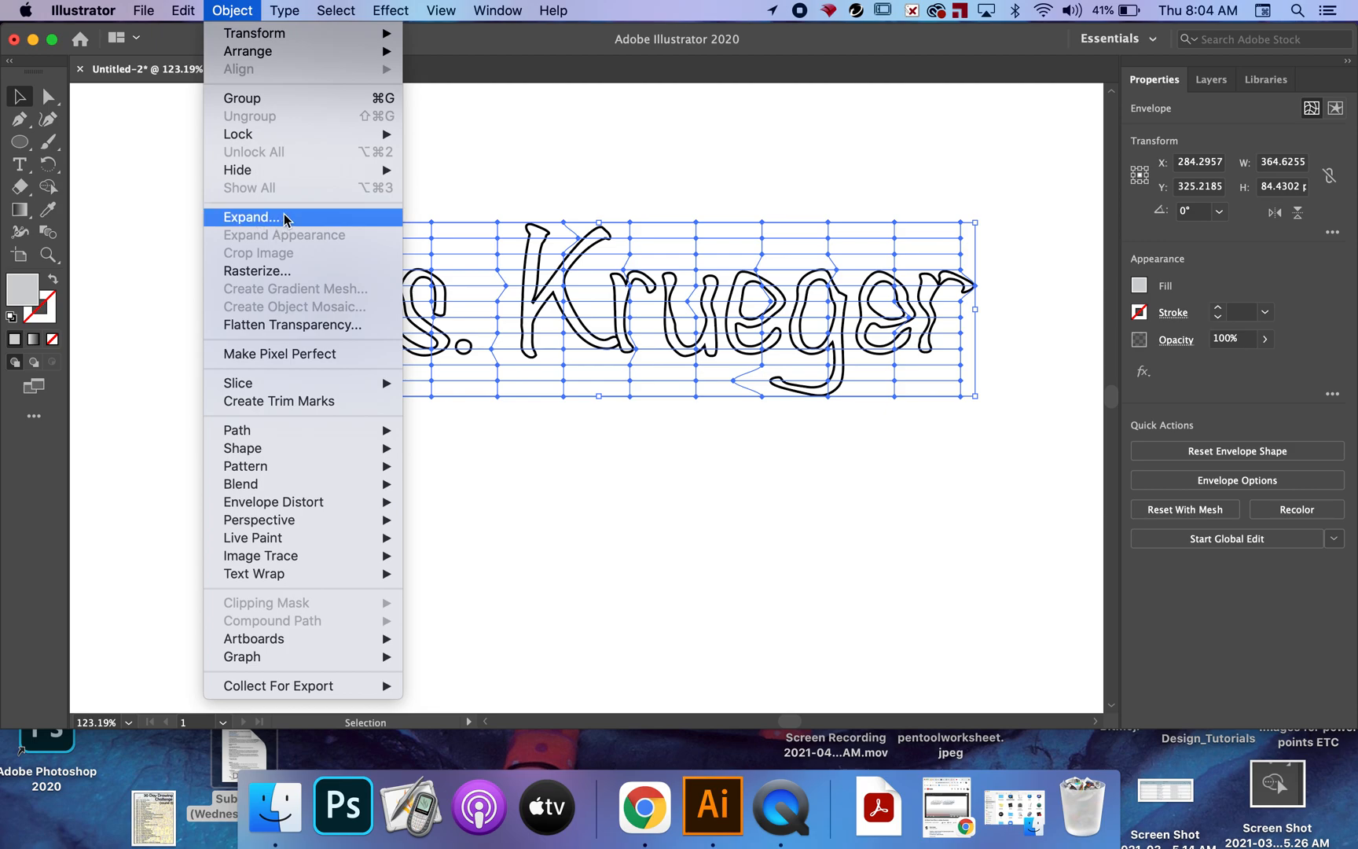
left_click(286, 218)
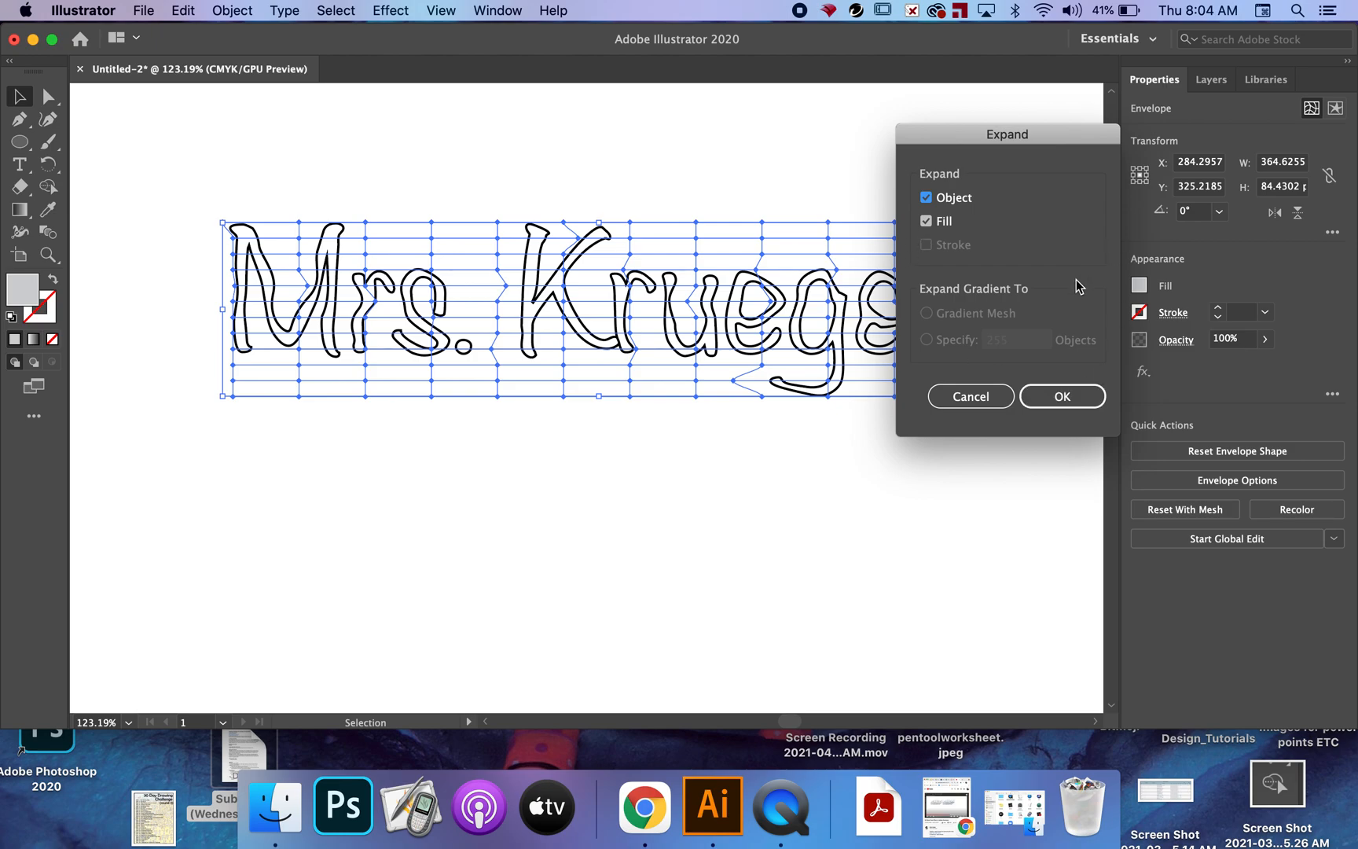
left_click(1049, 399)
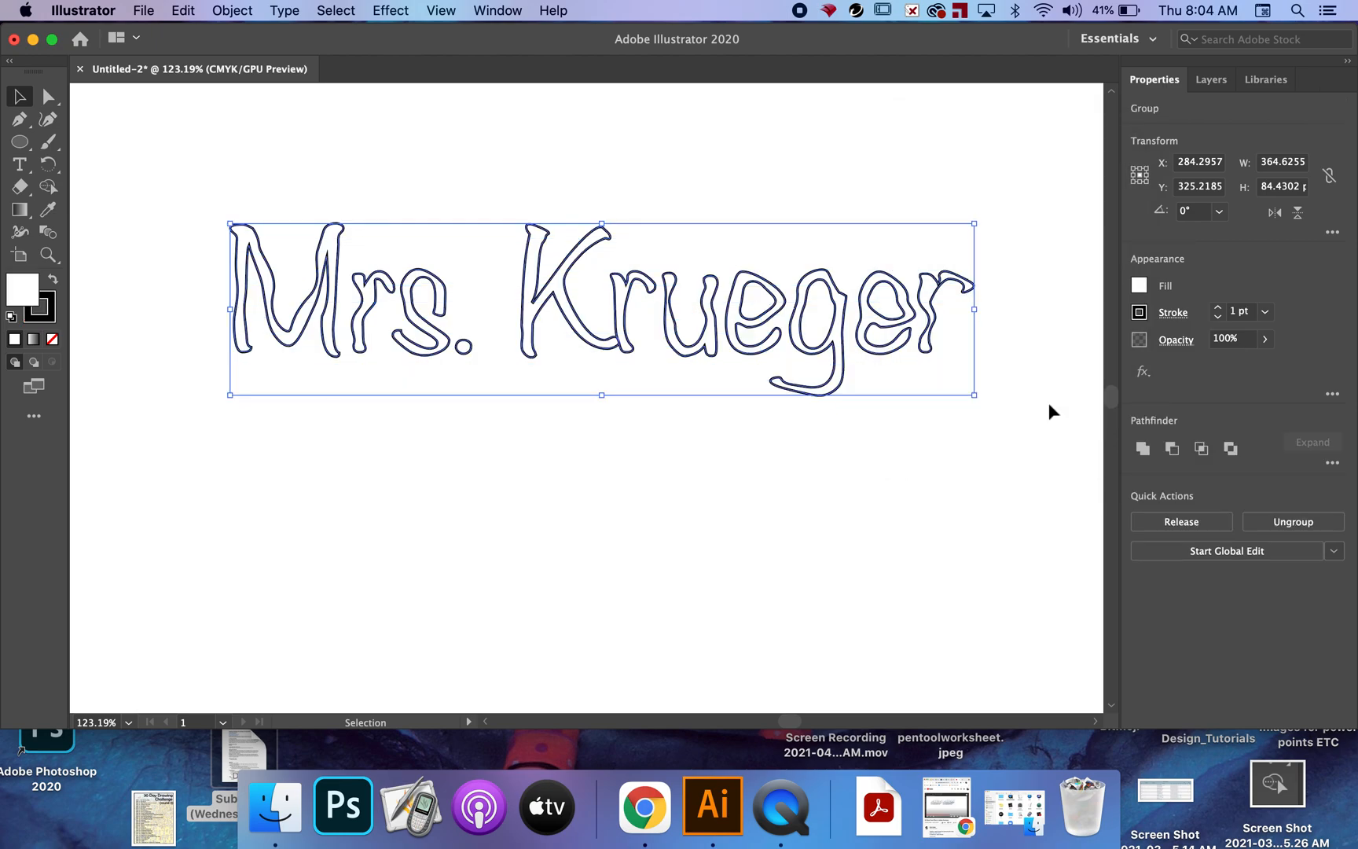
left_click(801, 541)
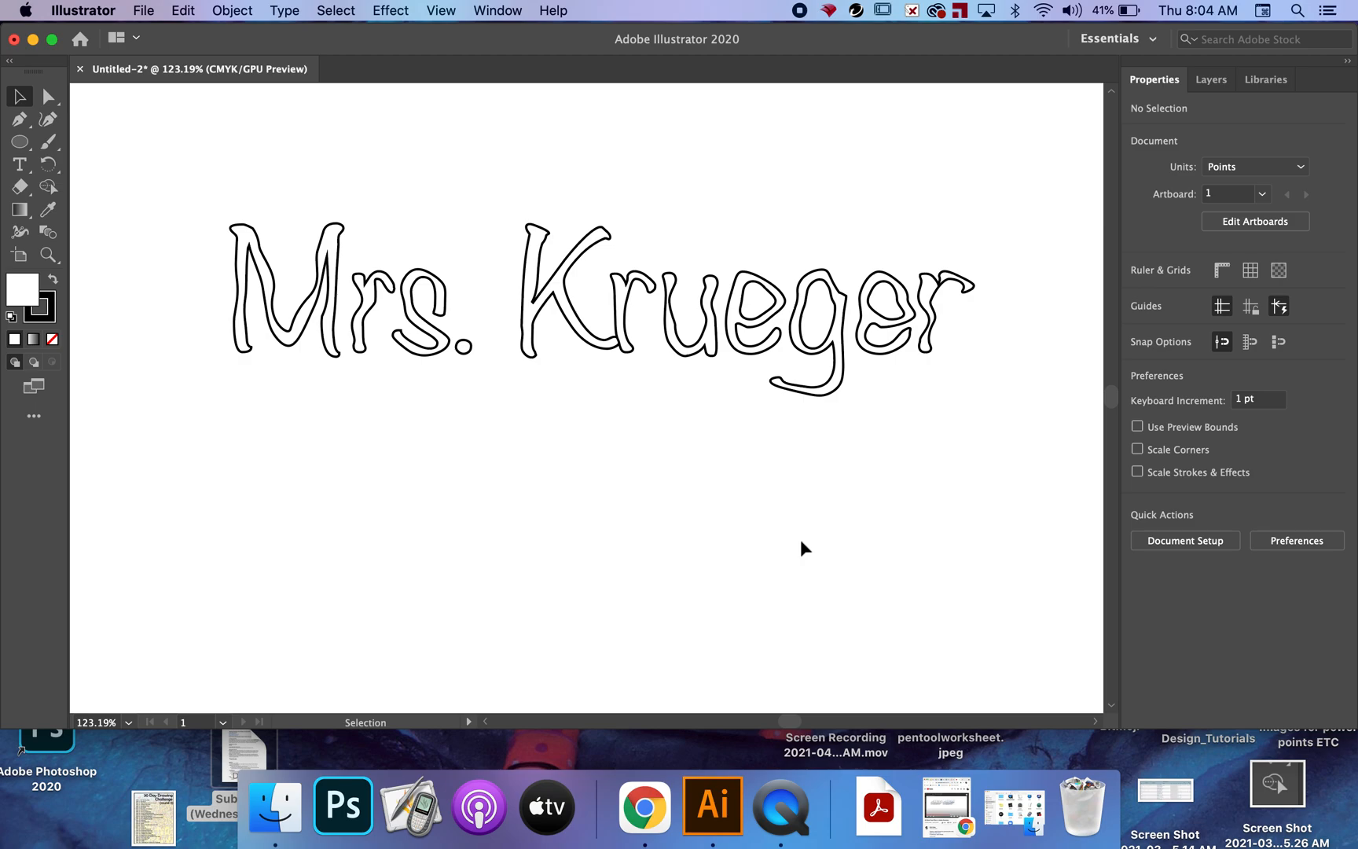
scroll(736, 498, "down", 5)
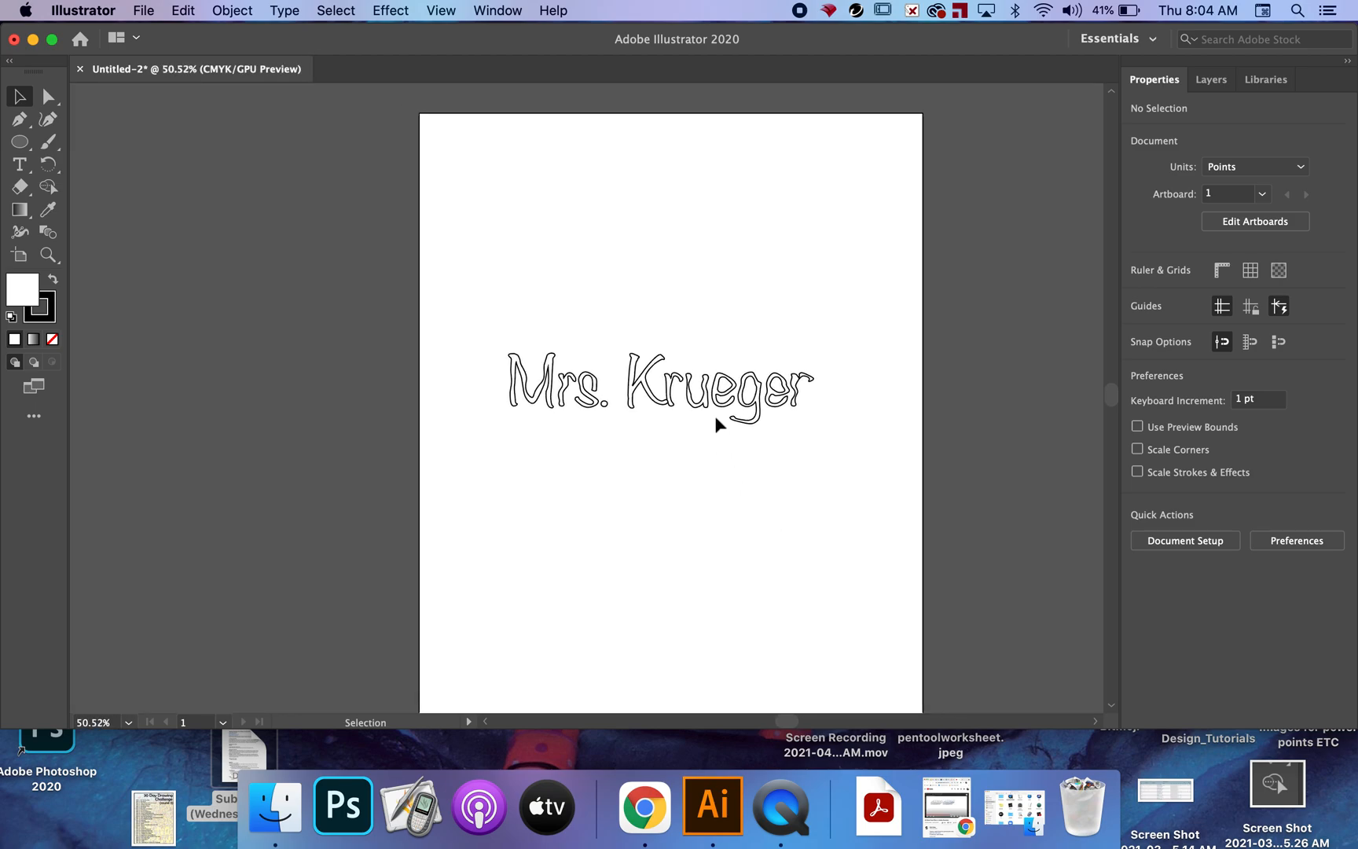
Step: Duplicate the expanded name lettering and place the copy below the original, then deselect it
left_click(728, 388)
key("a")
key("v")
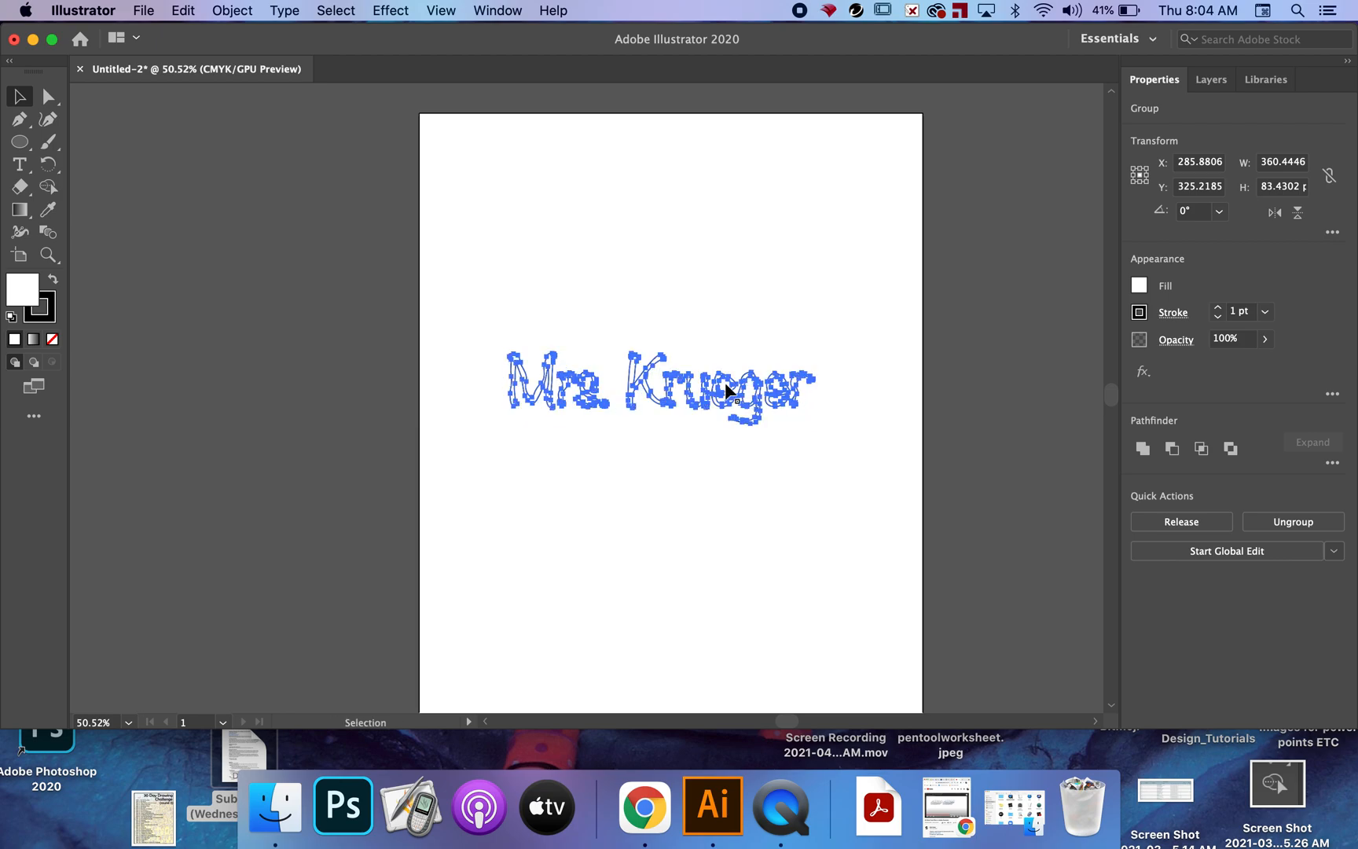
left_click_drag(725, 382, 613, 471)
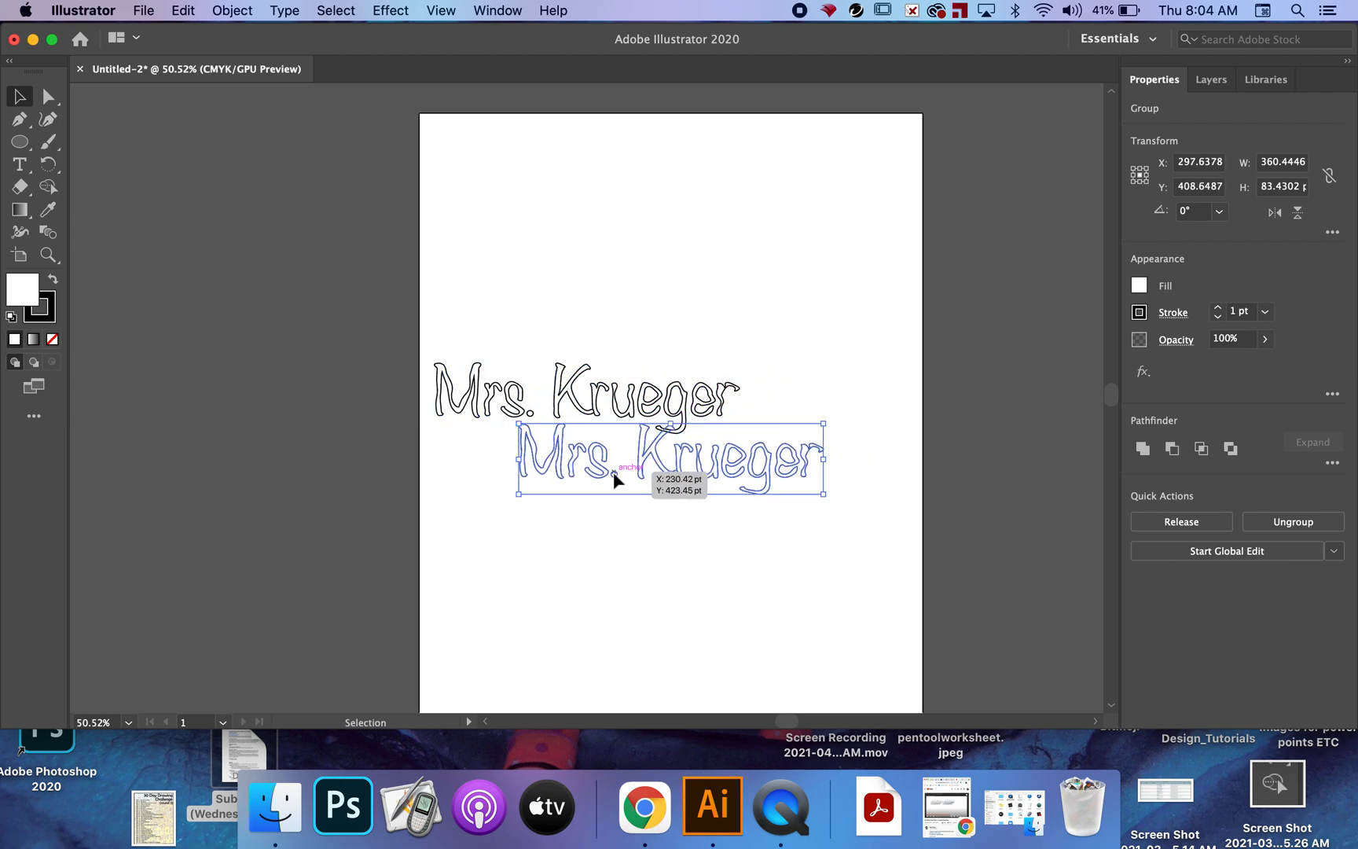
left_click(599, 546)
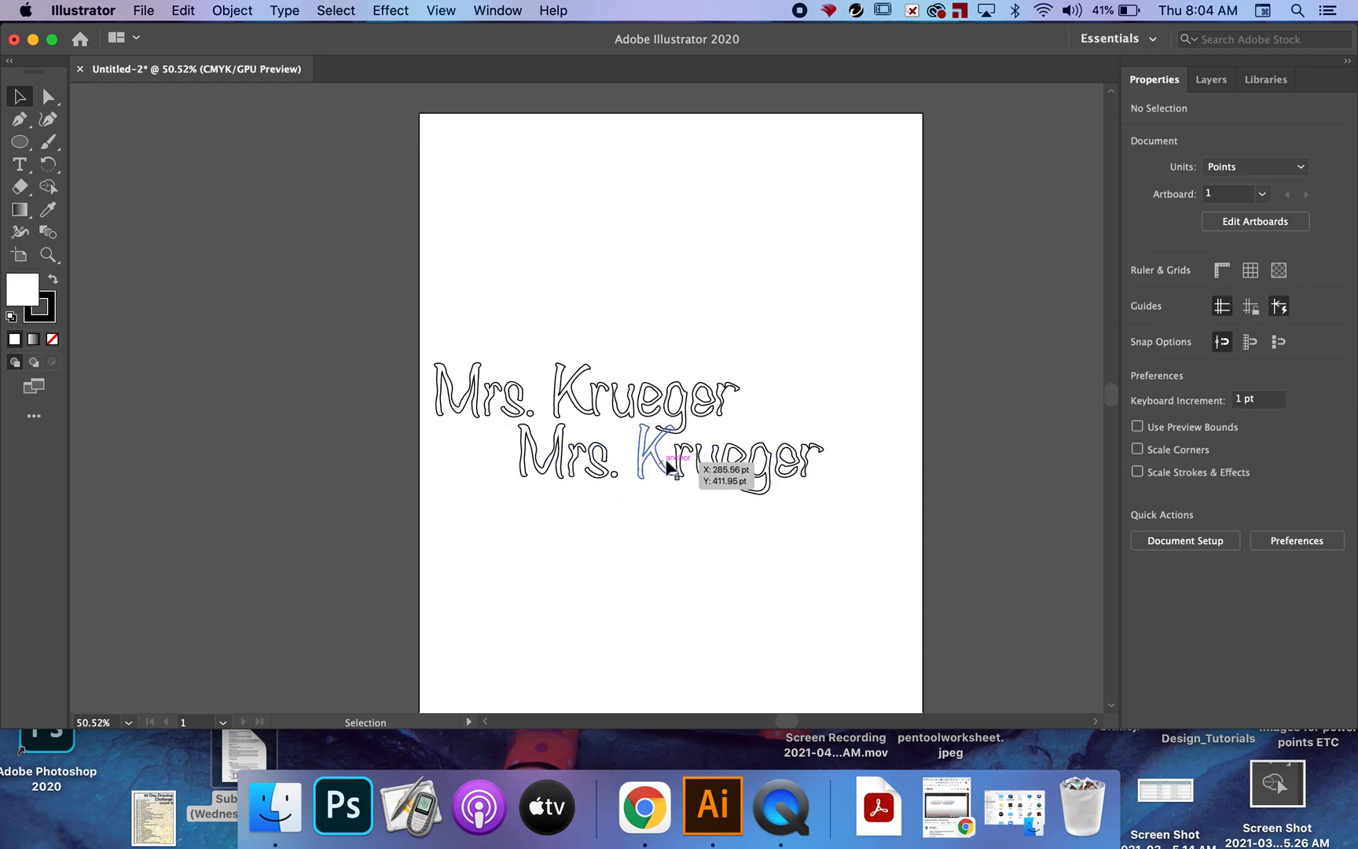
Step: Add a third copy of the lettering and arrange all three in an aligned, evenly spaced vertical stack
left_click_drag(665, 467, 665, 567)
left_click_drag(667, 394, 704, 442)
left_click_drag(665, 561, 649, 518)
left_click(640, 601)
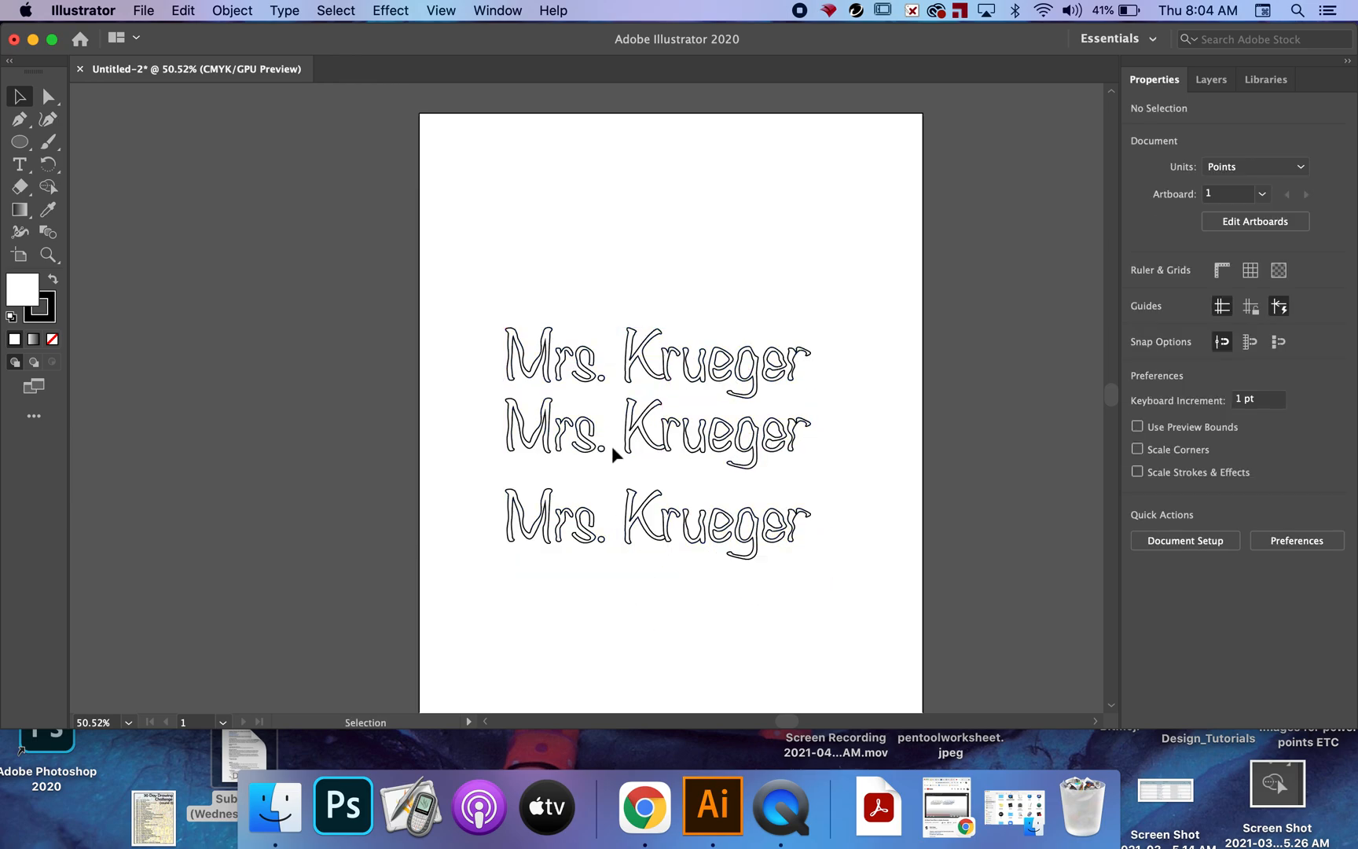
left_click_drag(578, 435, 578, 447)
left_click(539, 288)
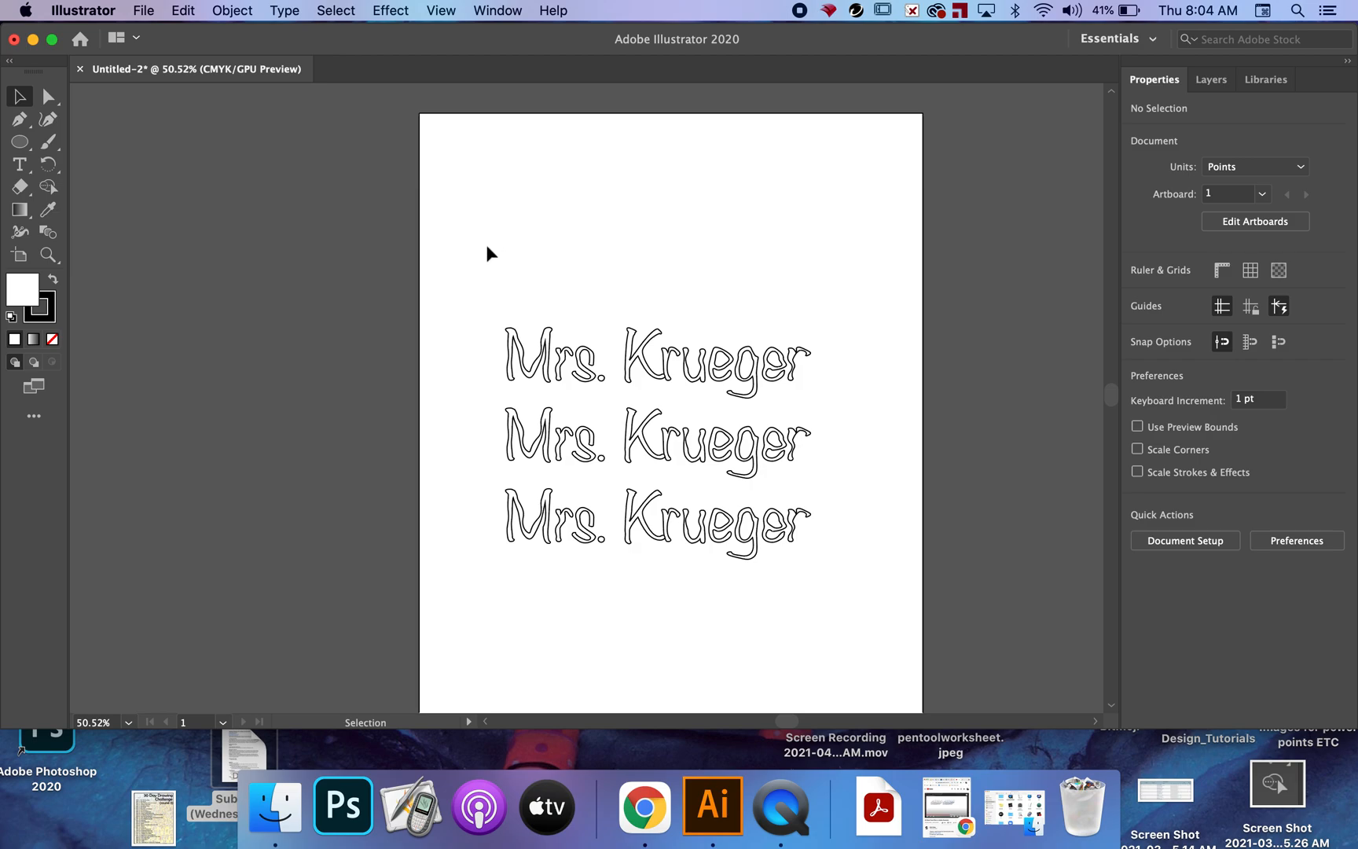
Step: Make a blend from all three lettering copies and deselect it
left_click_drag(475, 244, 879, 611)
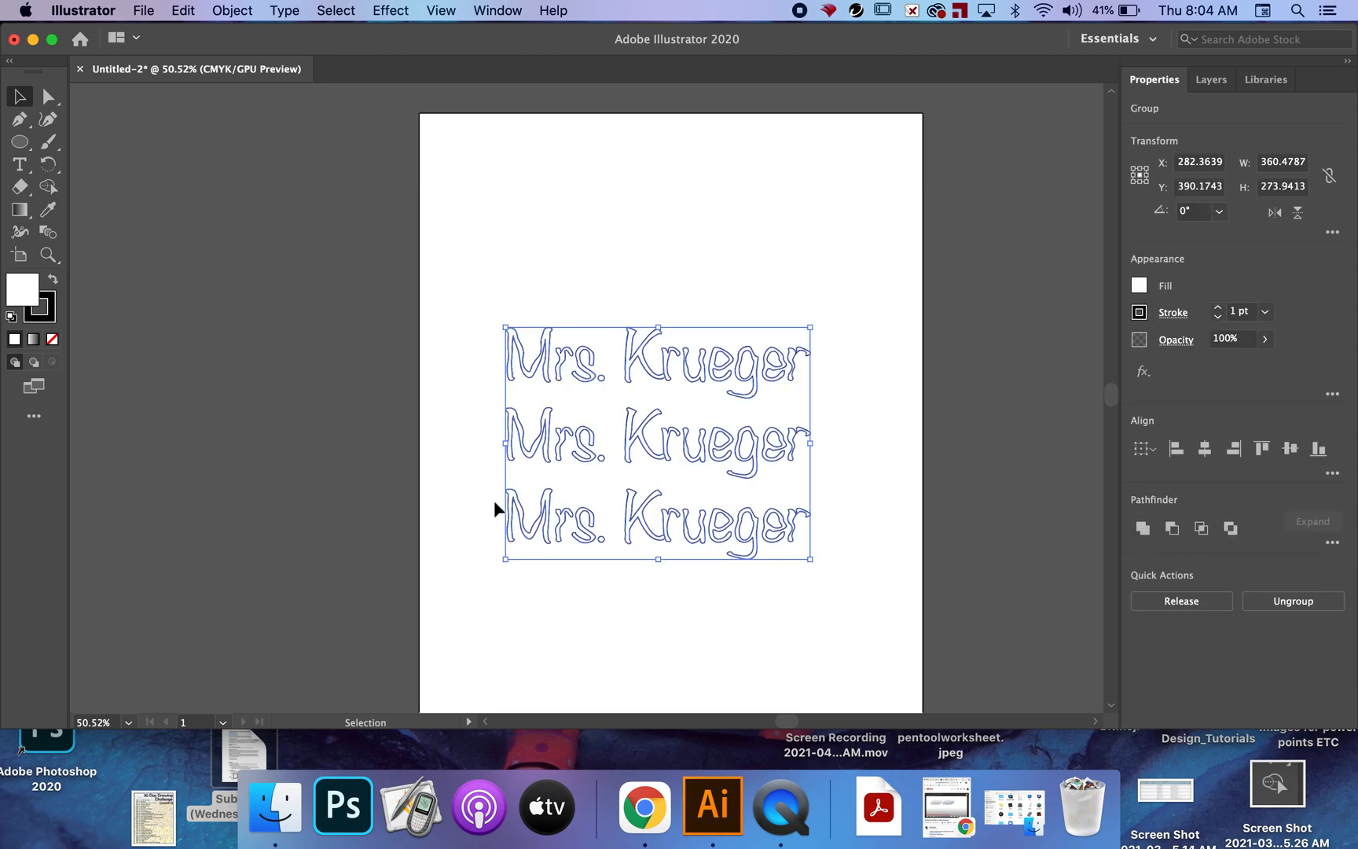
left_click(233, 11)
mouse_move(375, 487)
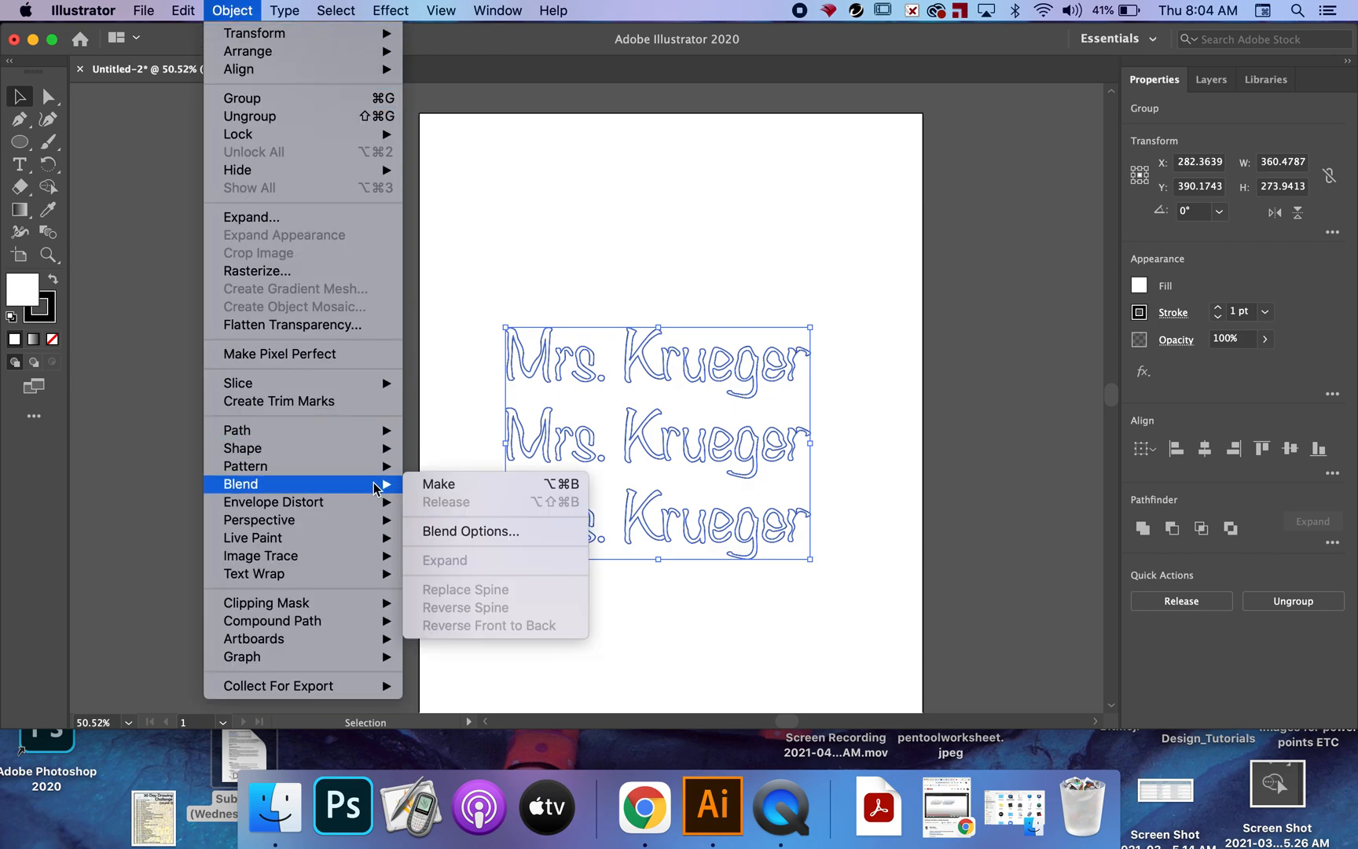
left_click(473, 491)
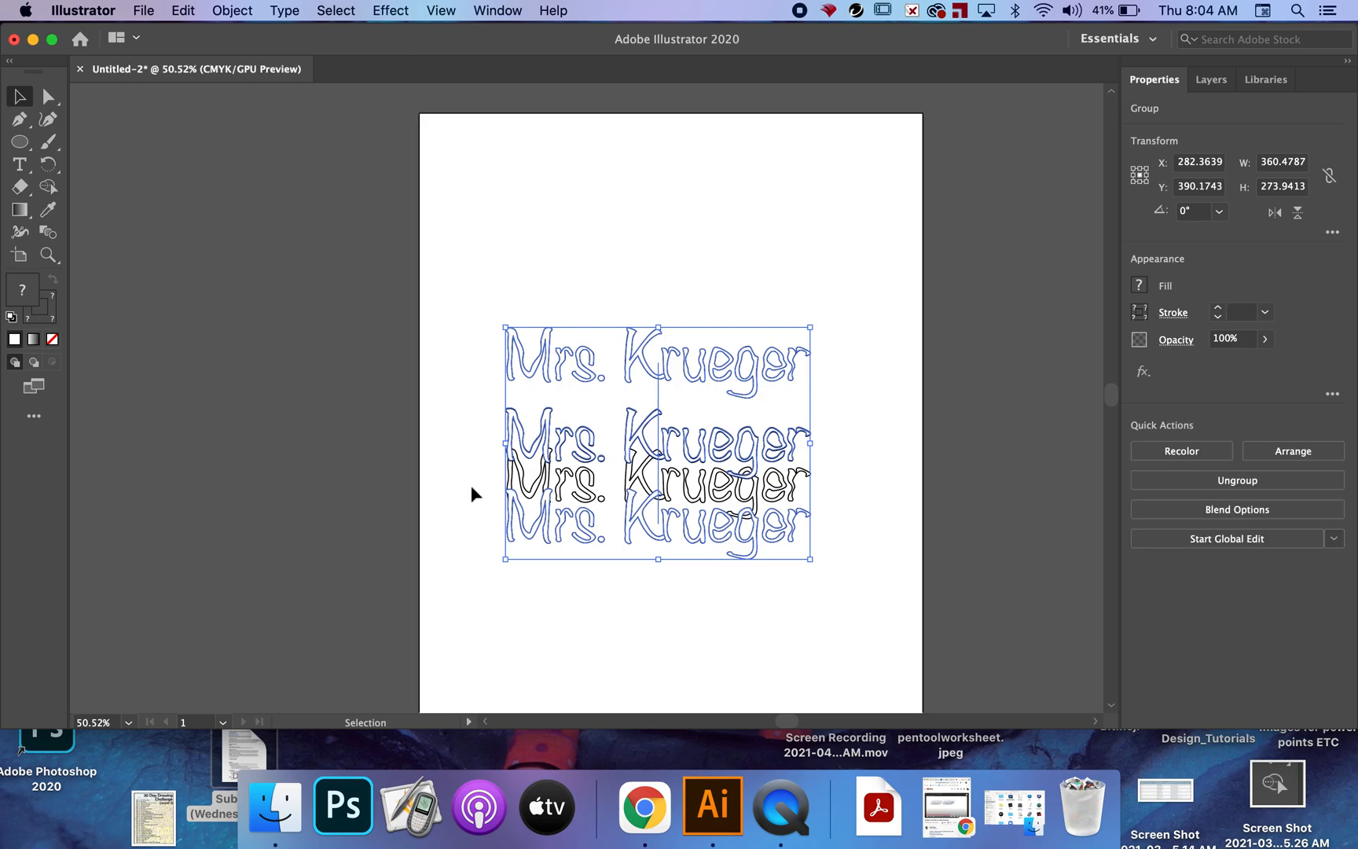
left_click(436, 422)
Step: Open the options of the lettering blend, set its spacing to Specified Steps and enable the preview
scroll(435, 422, "up", 2)
scroll(436, 424, "up", 5)
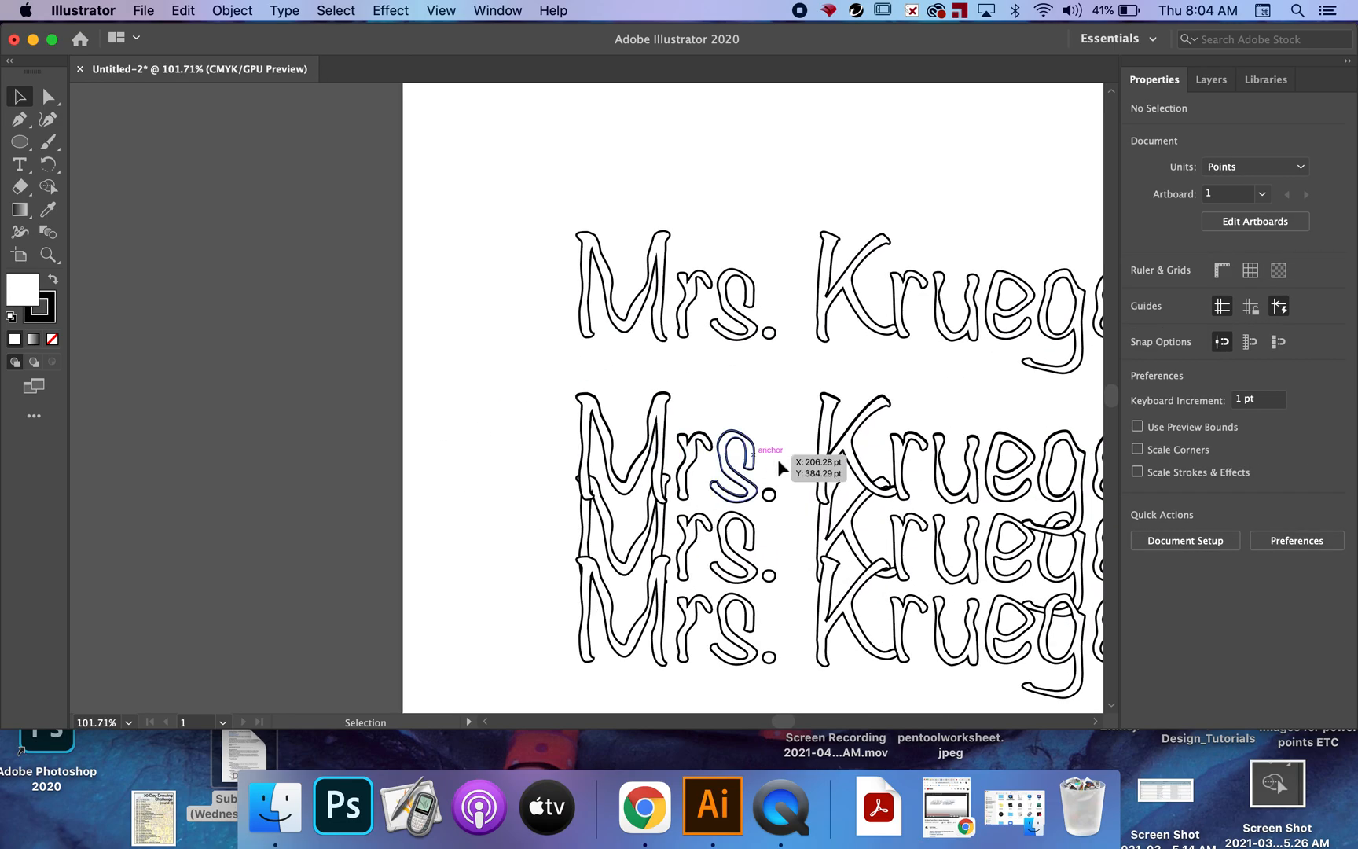
scroll(778, 460, "right", 4)
scroll(778, 460, "down", 3)
left_click(618, 401)
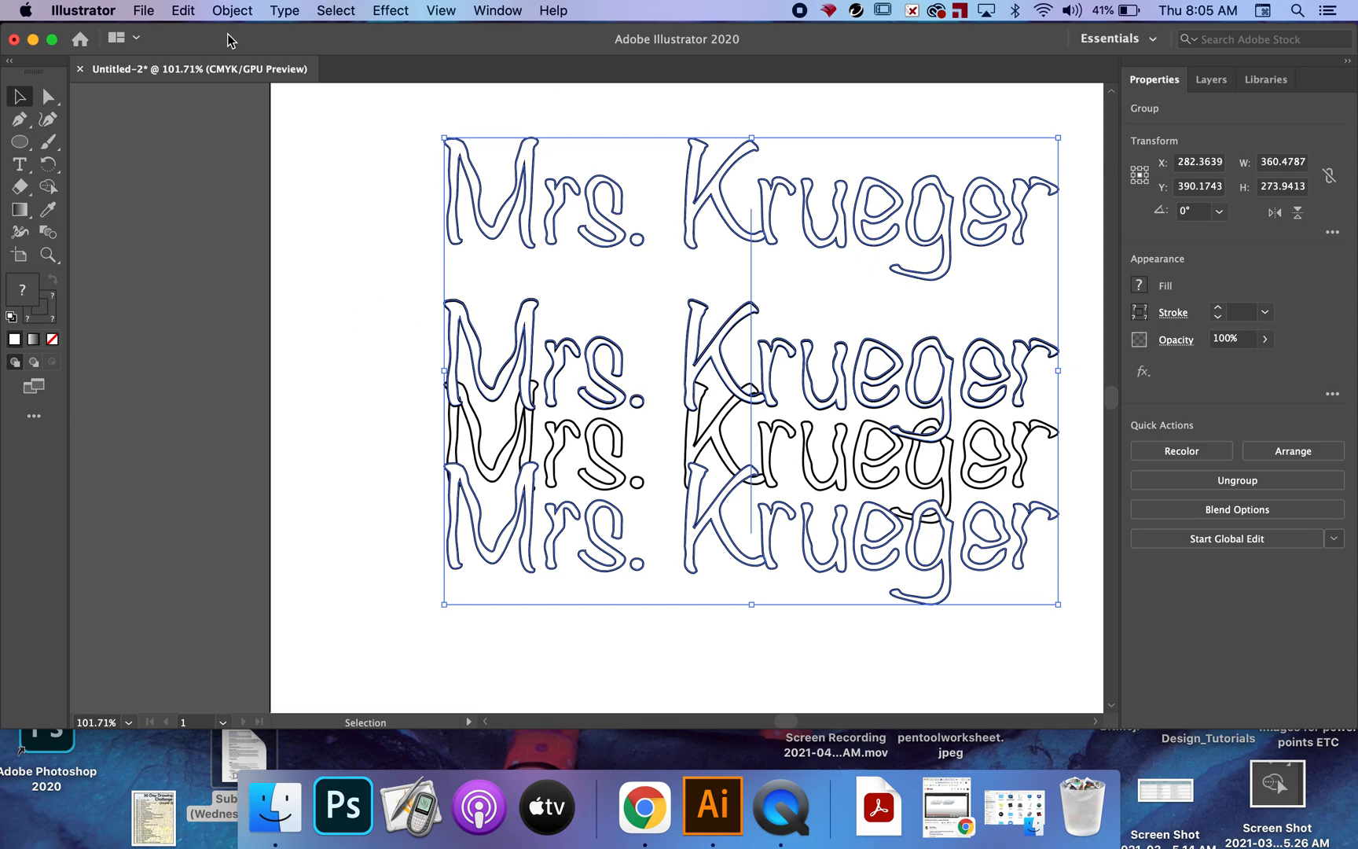
left_click(232, 11)
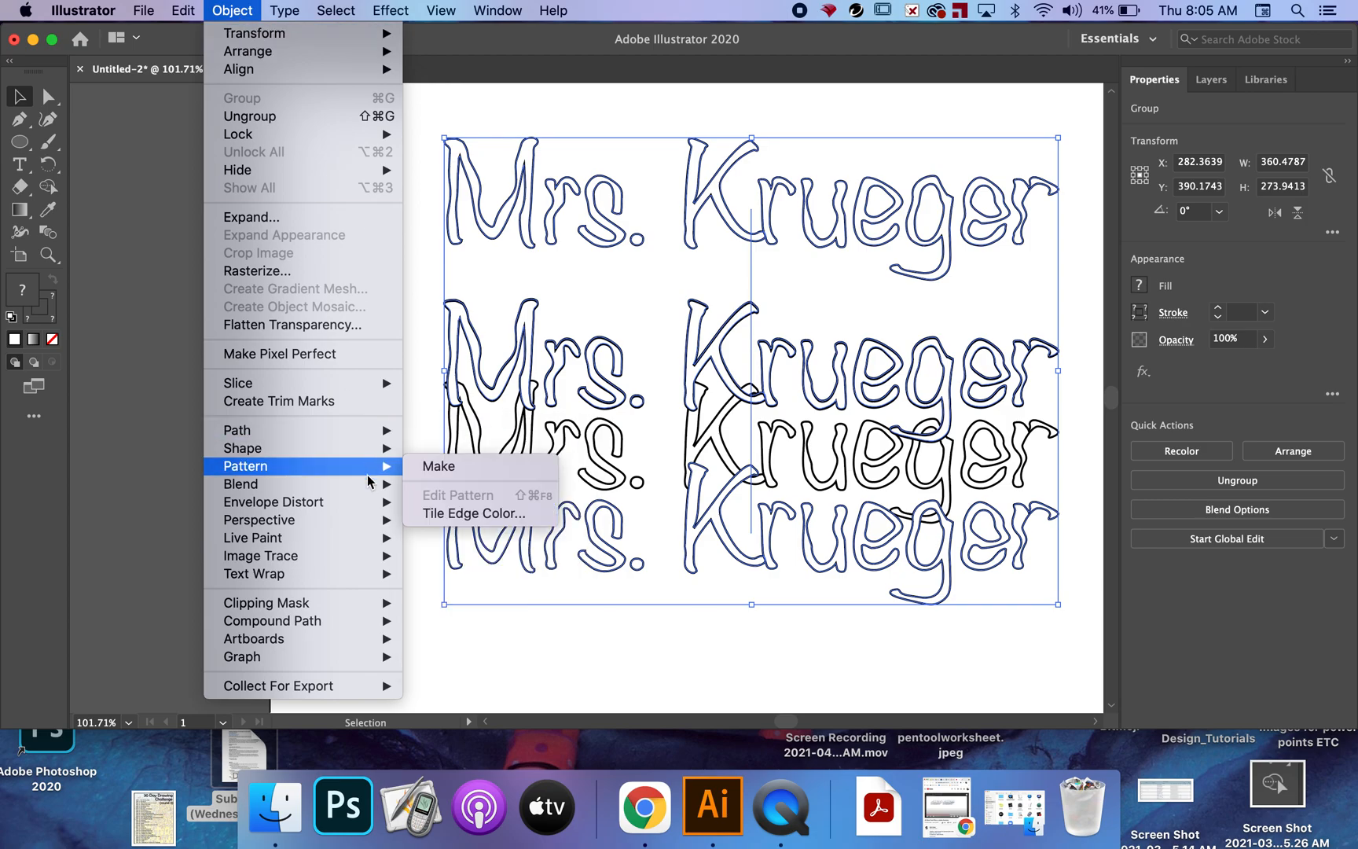
left_click(493, 532)
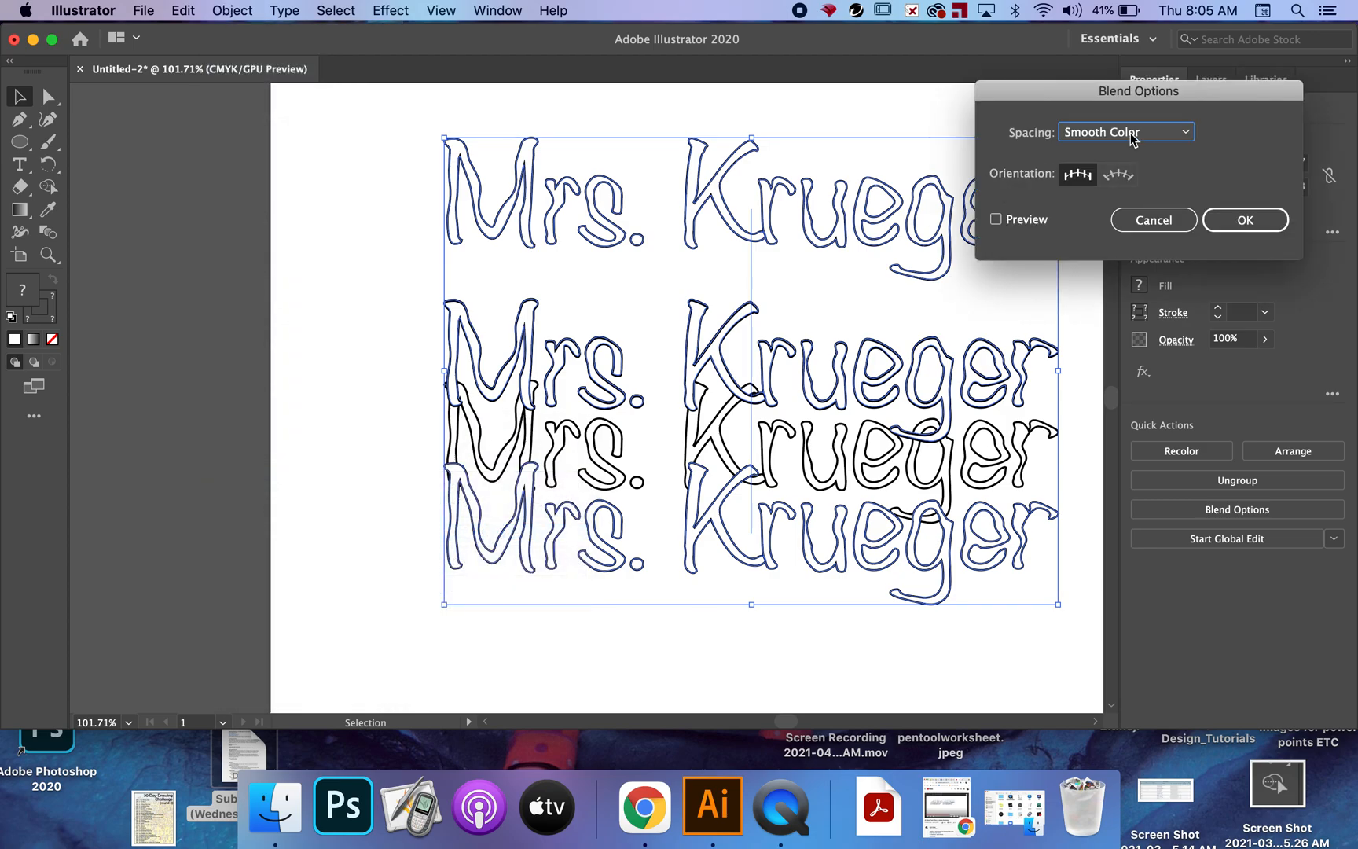
left_click_drag(1107, 105, 1015, 95)
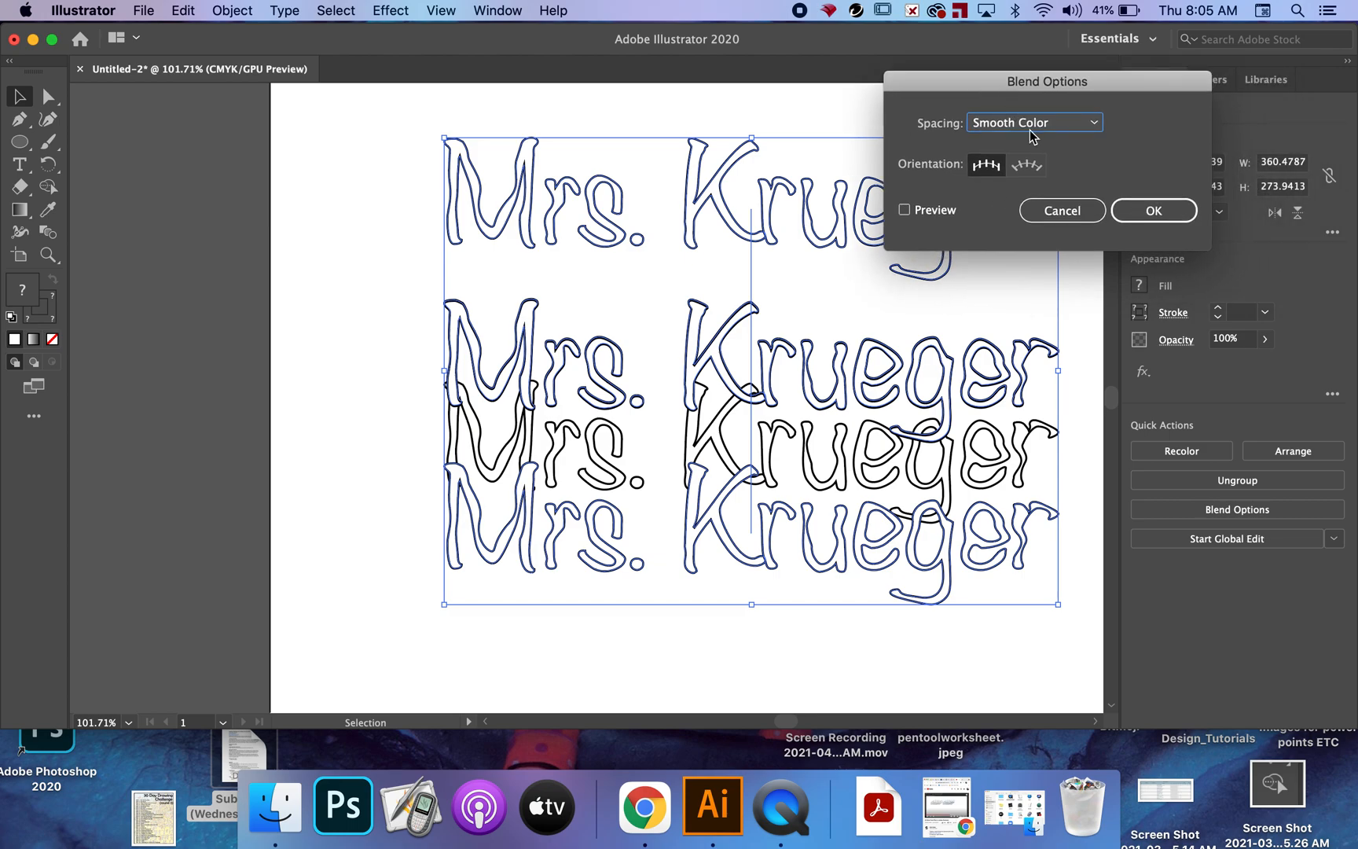
left_click(1026, 122)
left_click(1038, 165)
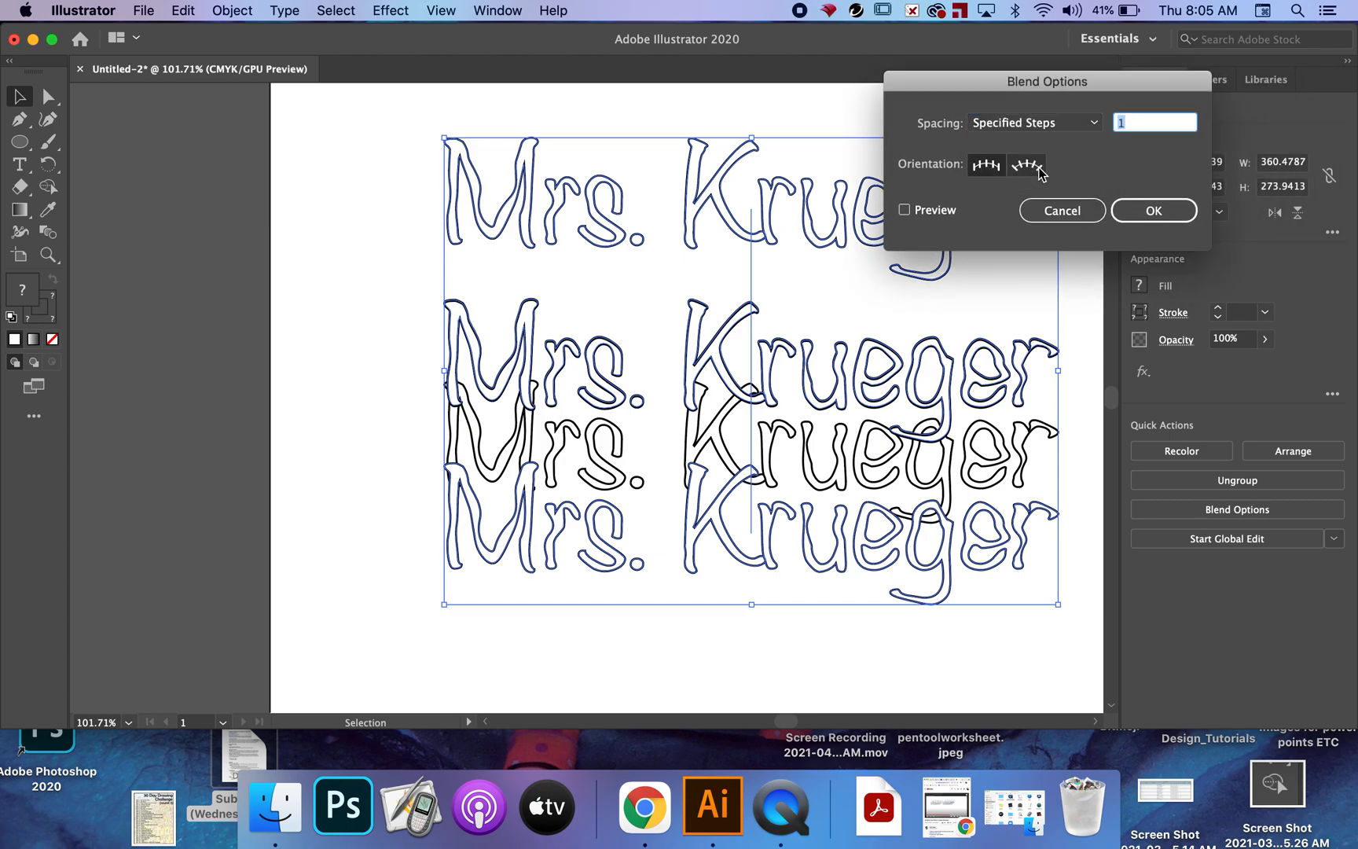
left_click(906, 210)
left_click(1163, 126)
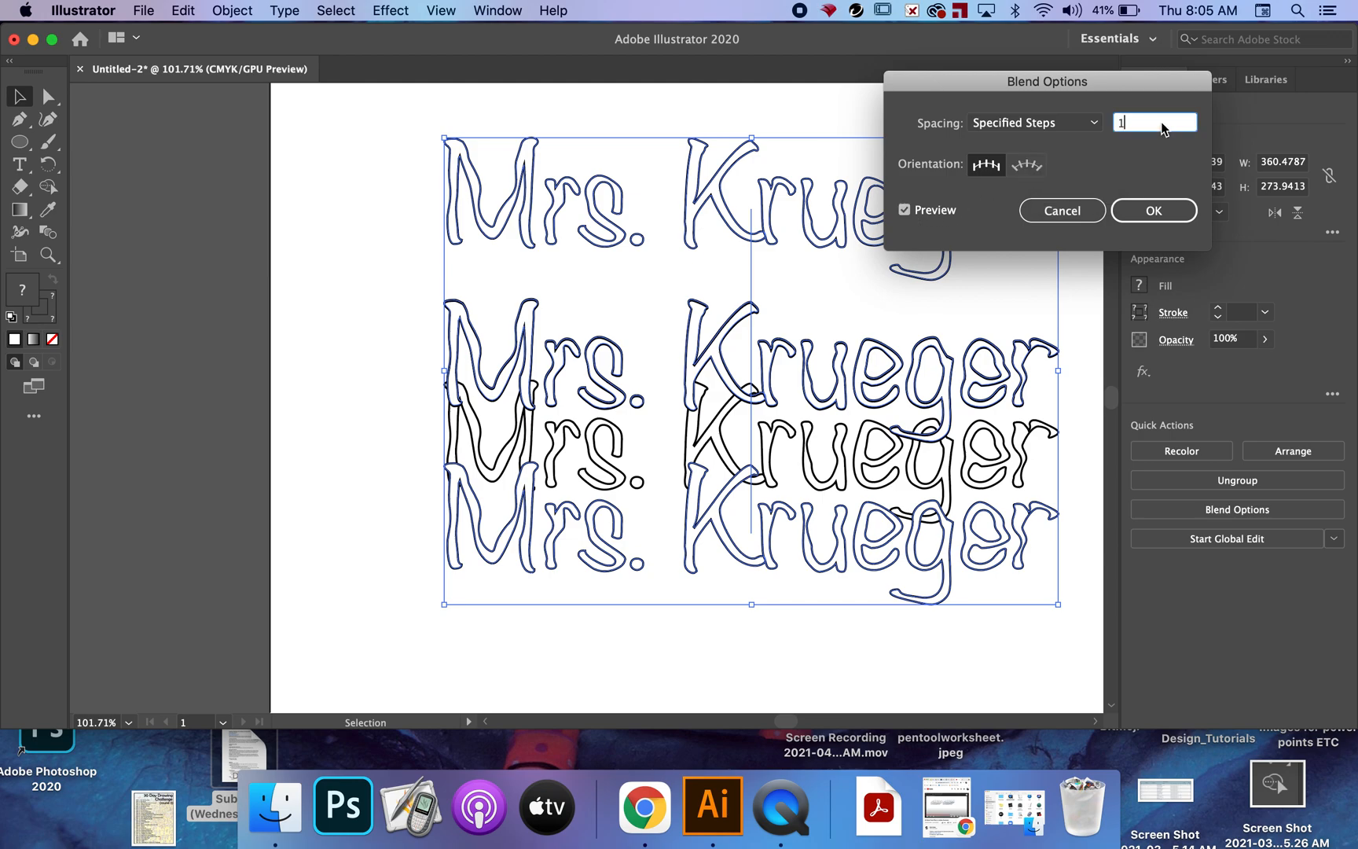
Step: Set the blend to 9 specified steps, apply the options and deselect the artwork
key("Up")
key("Up")
key("Up")
key("Up")
key("Up")
key("Up")
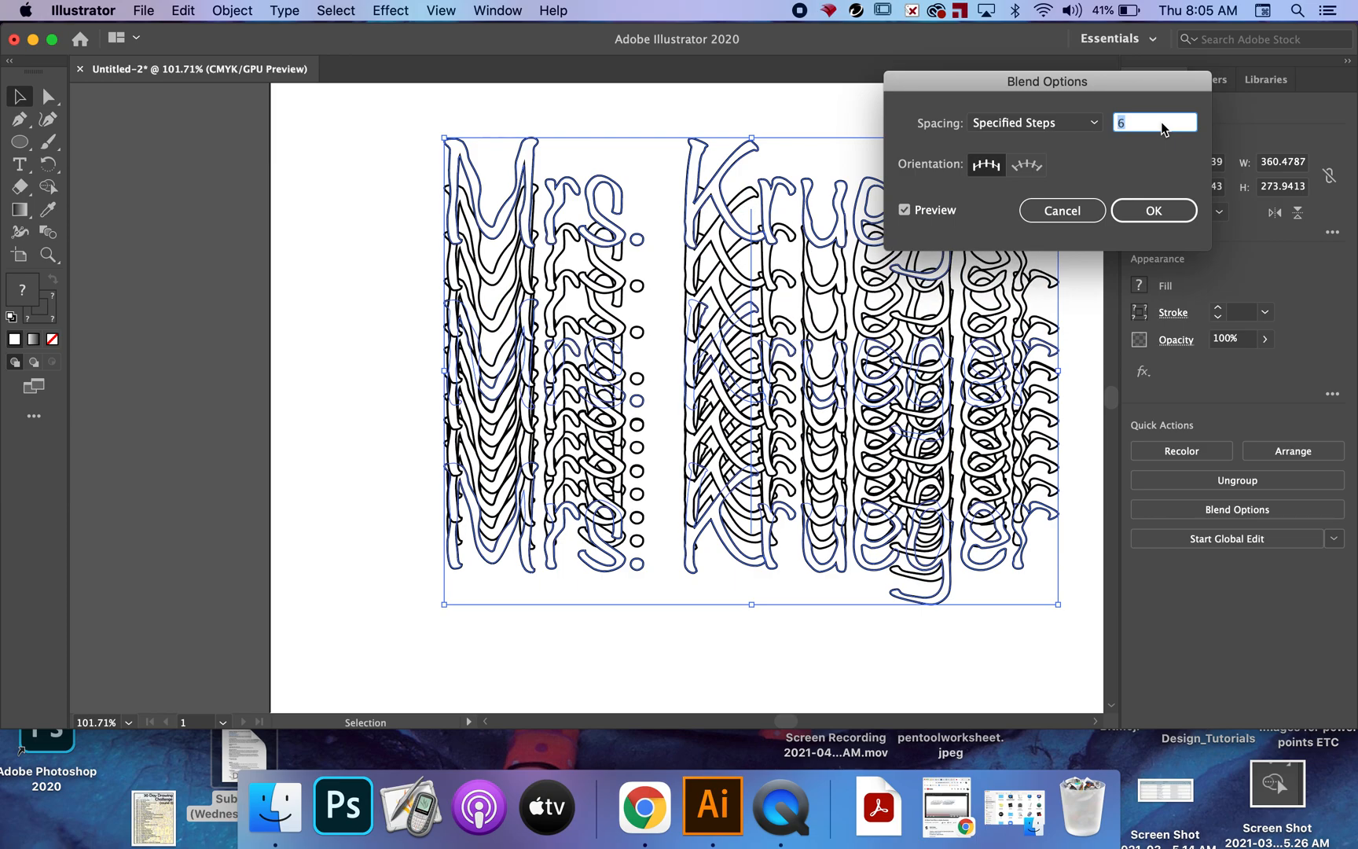
key("Up")
key("Up")
key("Up")
key("Up")
key("Up")
key("Up")
key("Up")
key("Up")
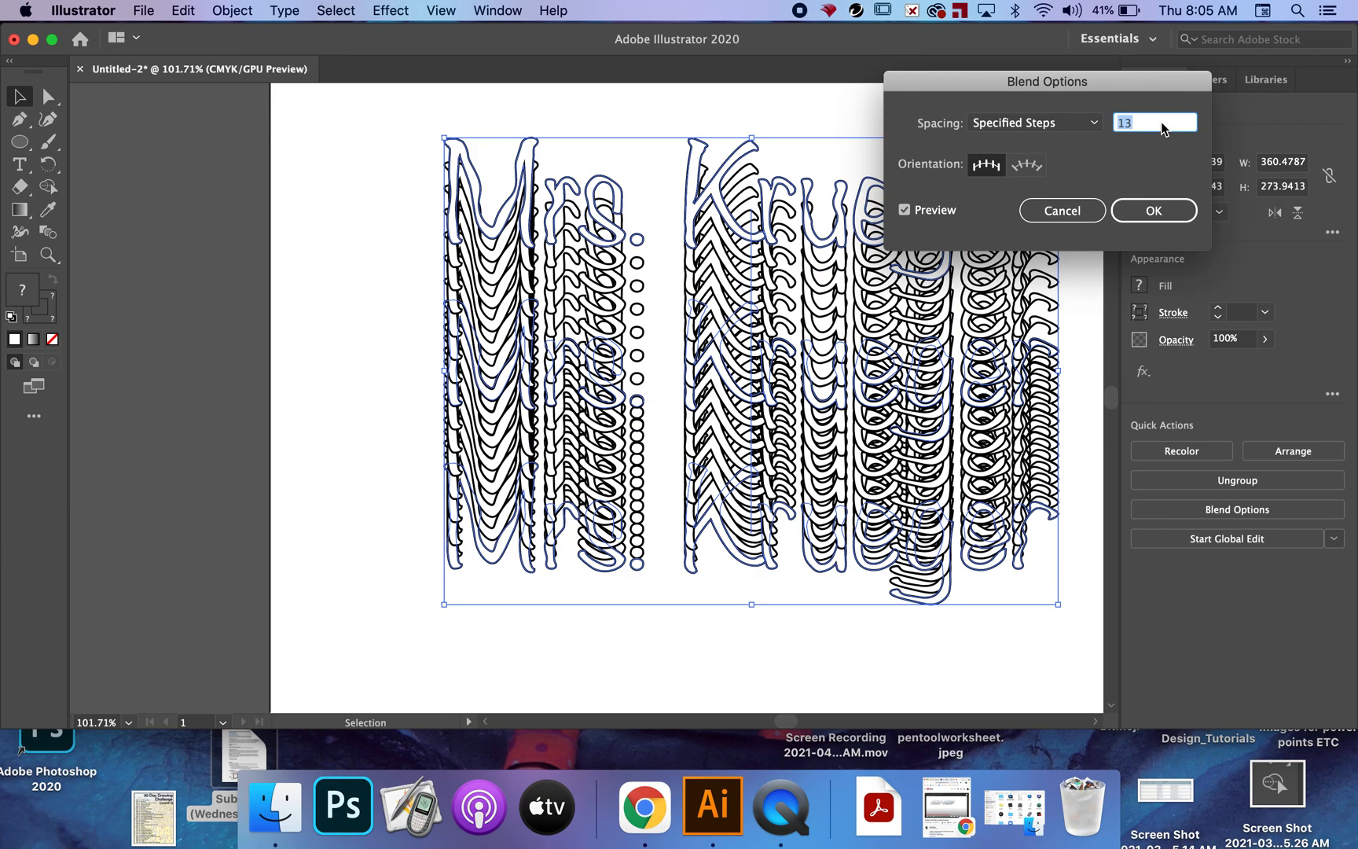
key("Down")
key("Down")
key("Down")
key("Down")
key("Down")
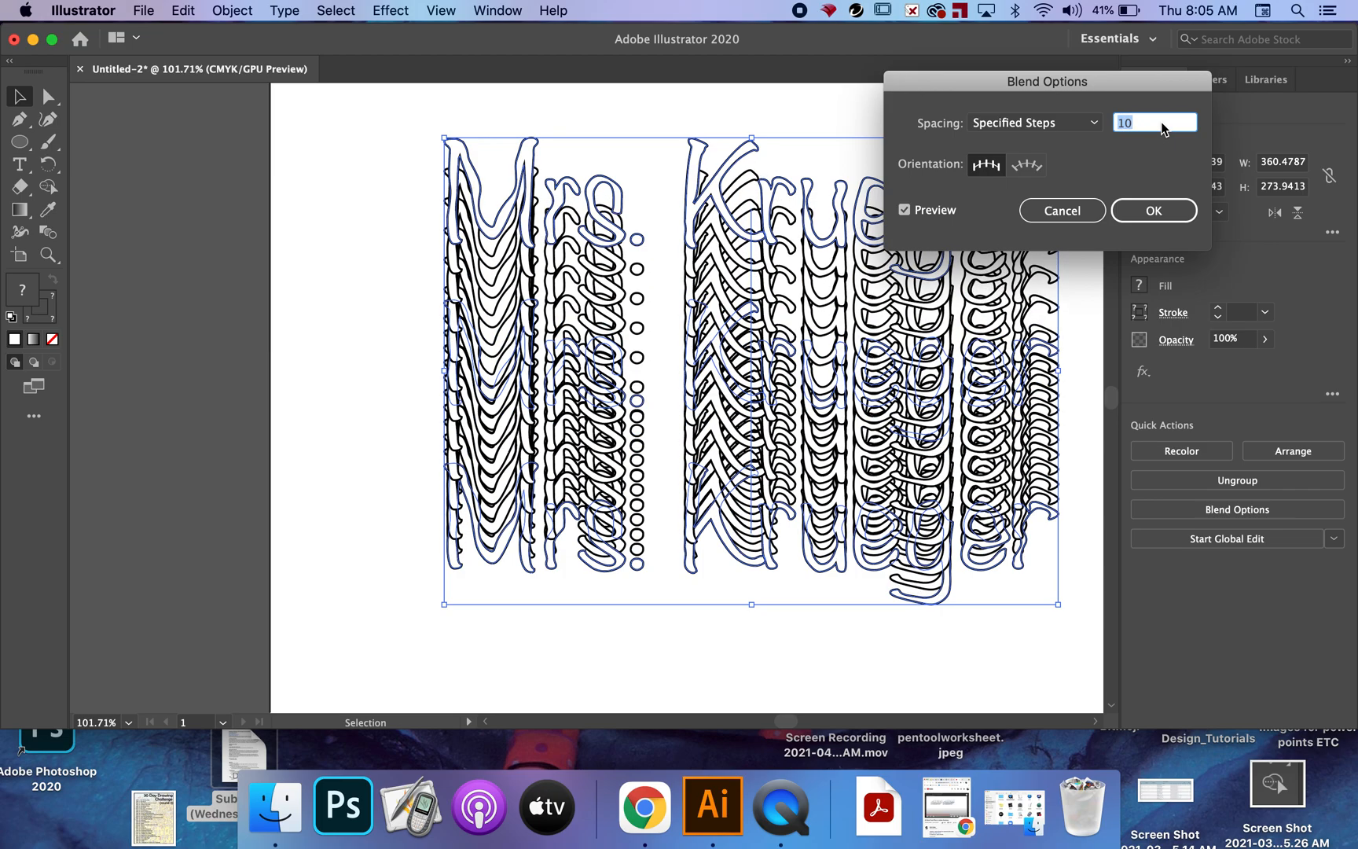
key("Down")
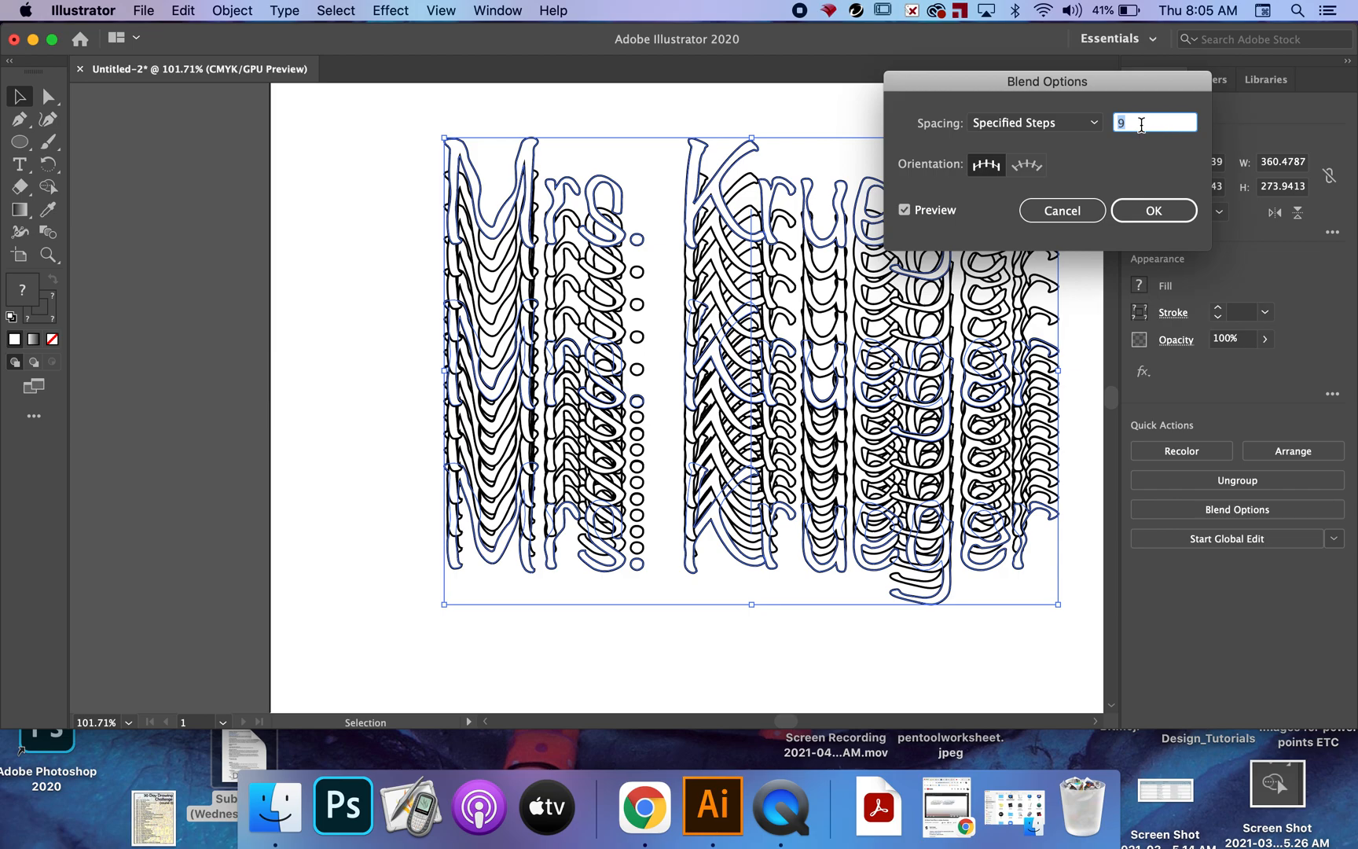
left_click(1154, 211)
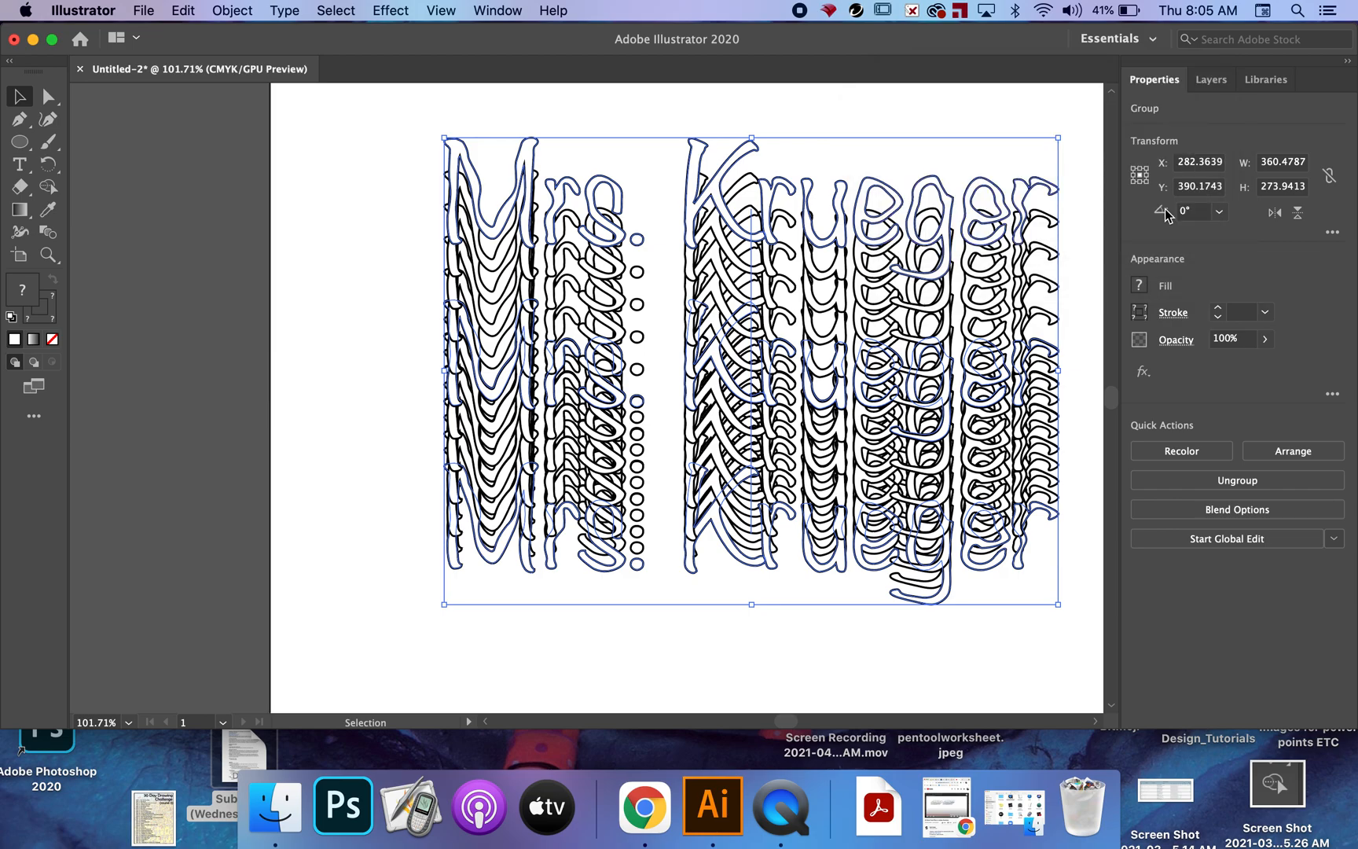
left_click(296, 344)
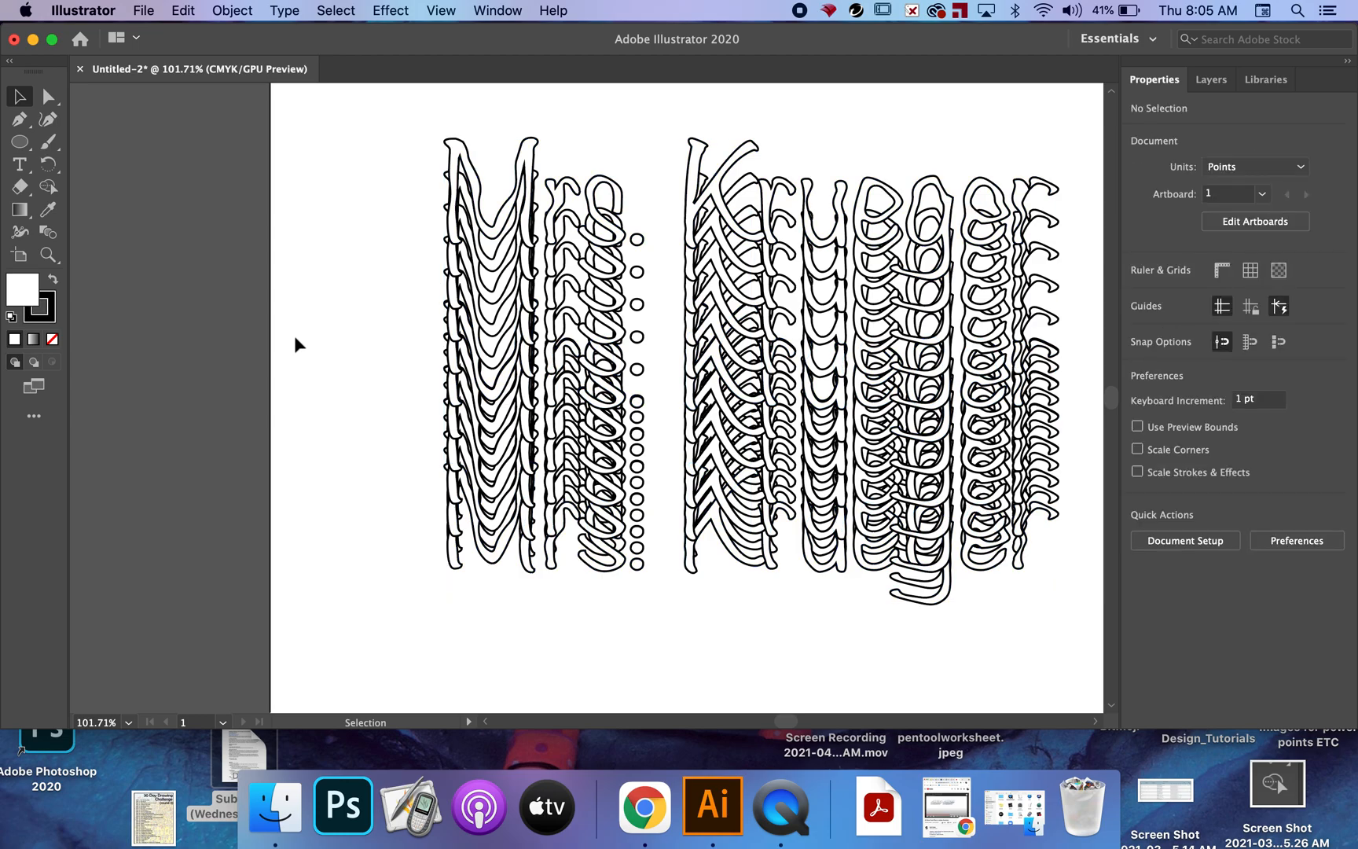
Step: Draw a circle about 102 pt in diameter on the empty artboard area below the blended lettering
scroll(294, 342, "down", 1)
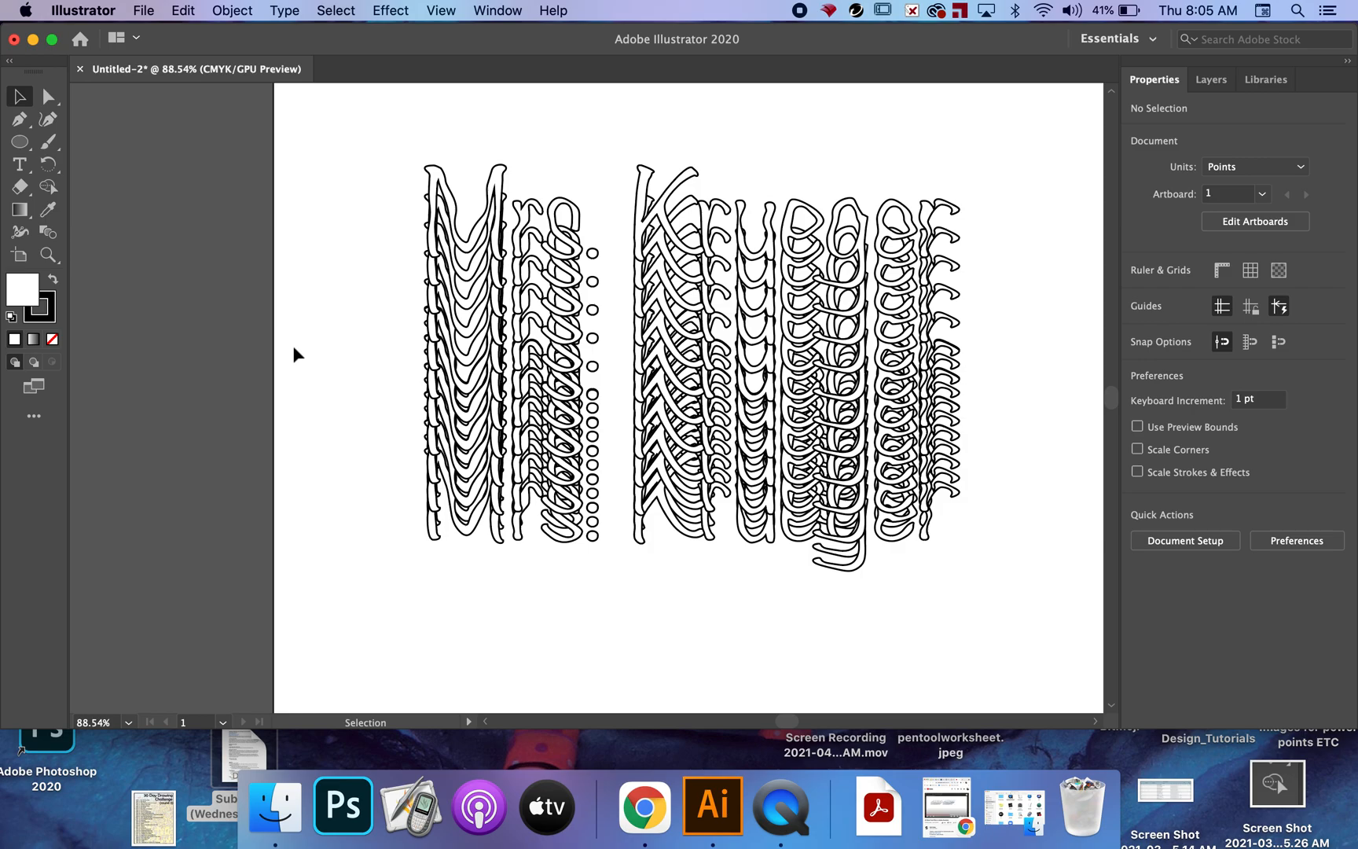
scroll(291, 348, "down", 2)
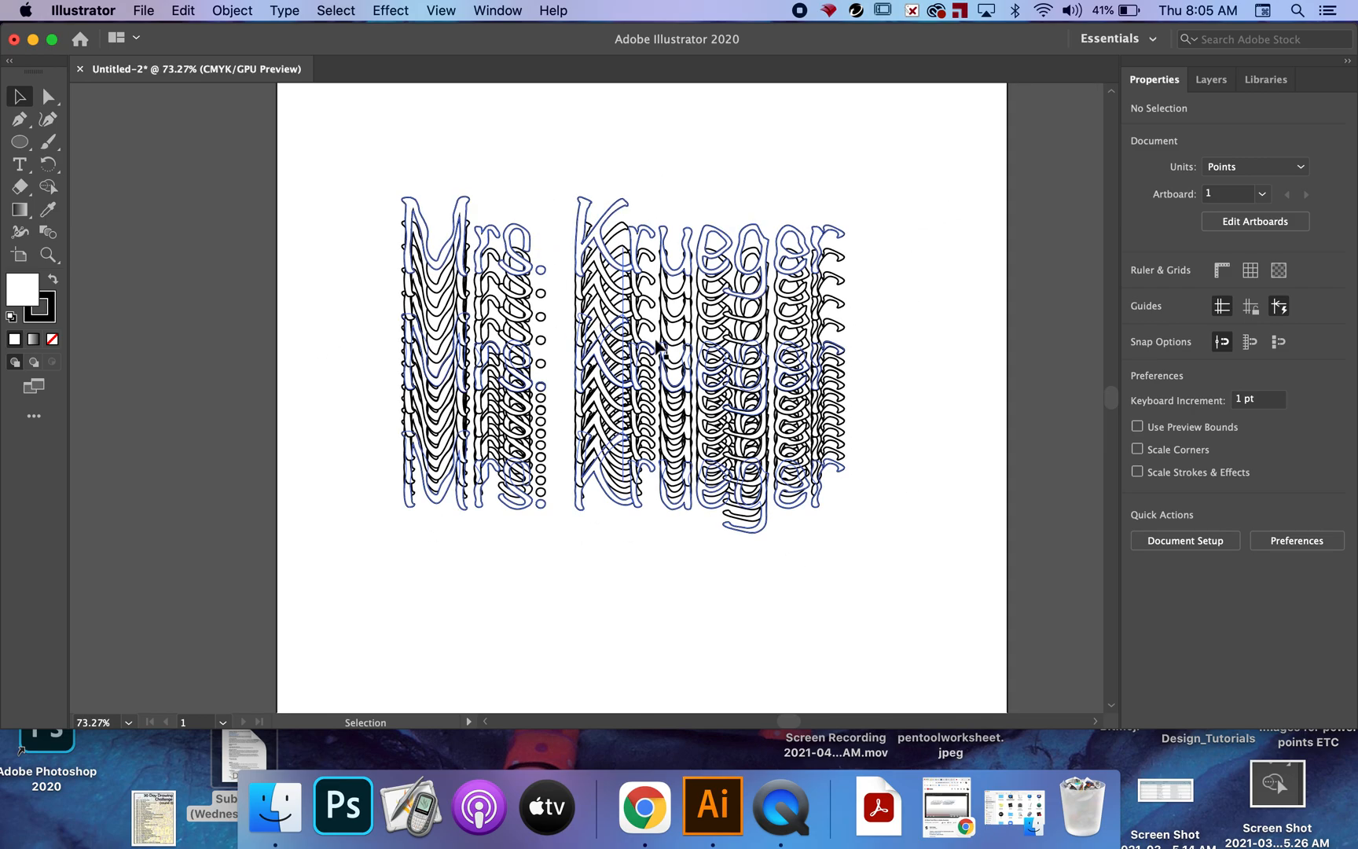
scroll(449, 308, "down", 4)
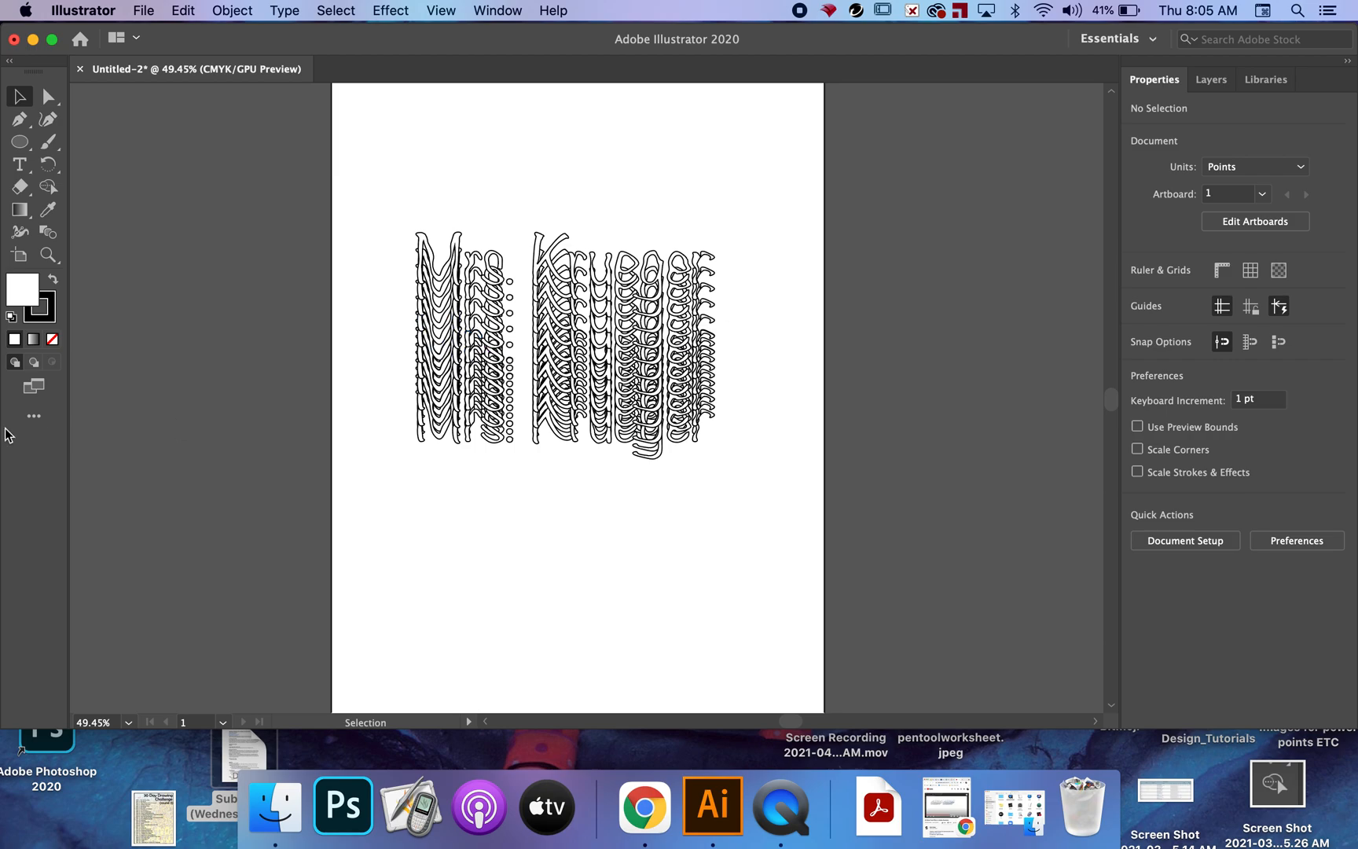
left_click(24, 143)
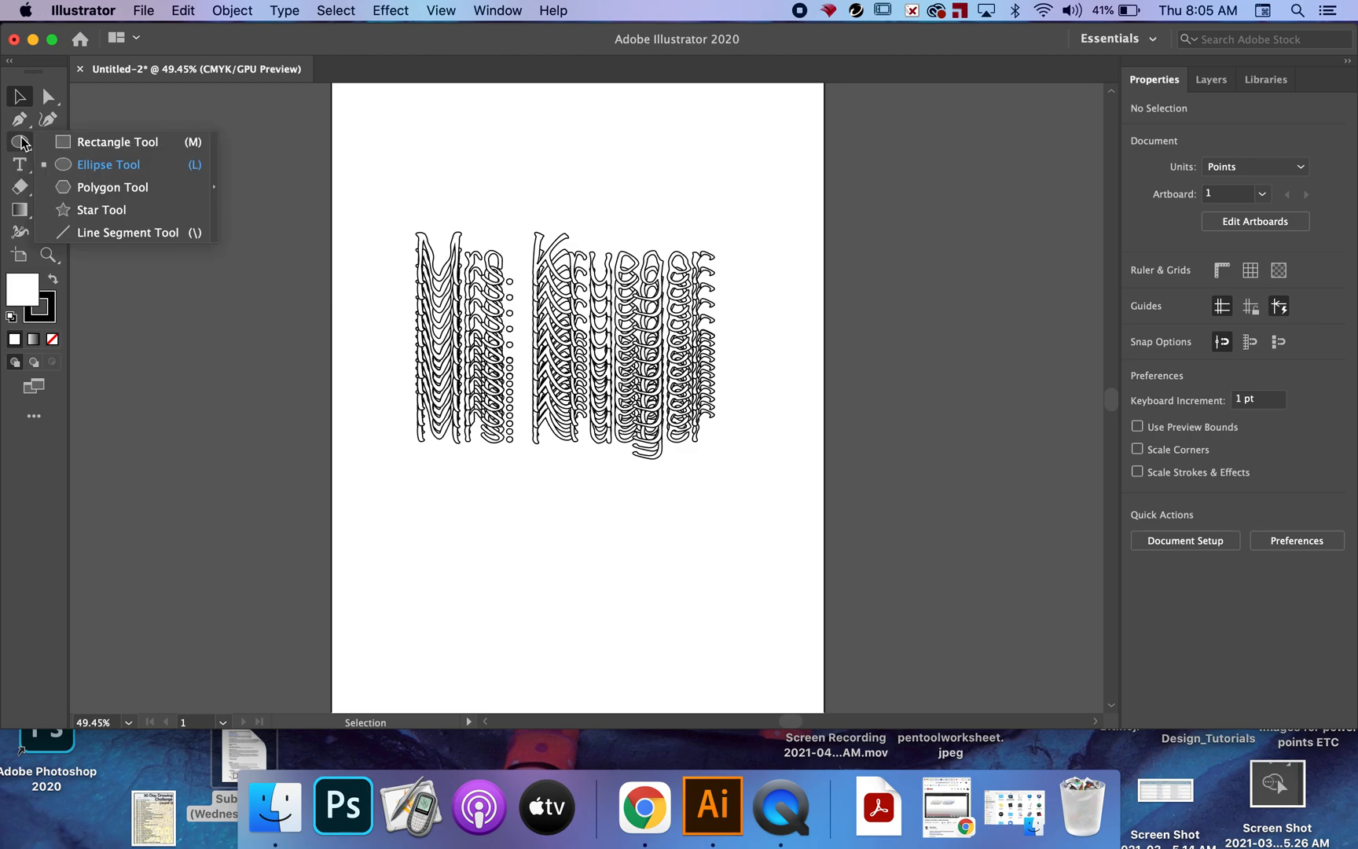
left_click(88, 141)
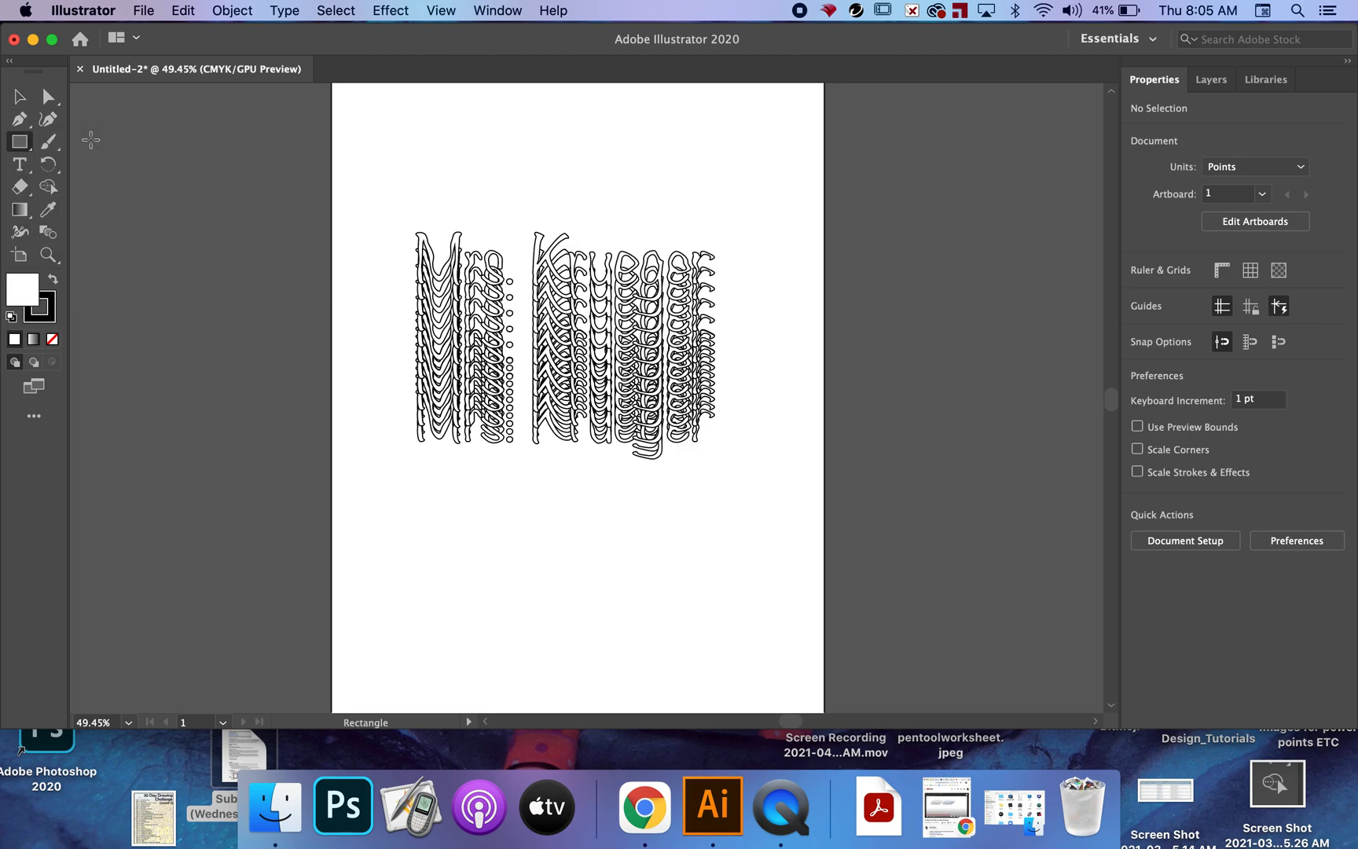
left_click_drag(19, 150, 110, 164)
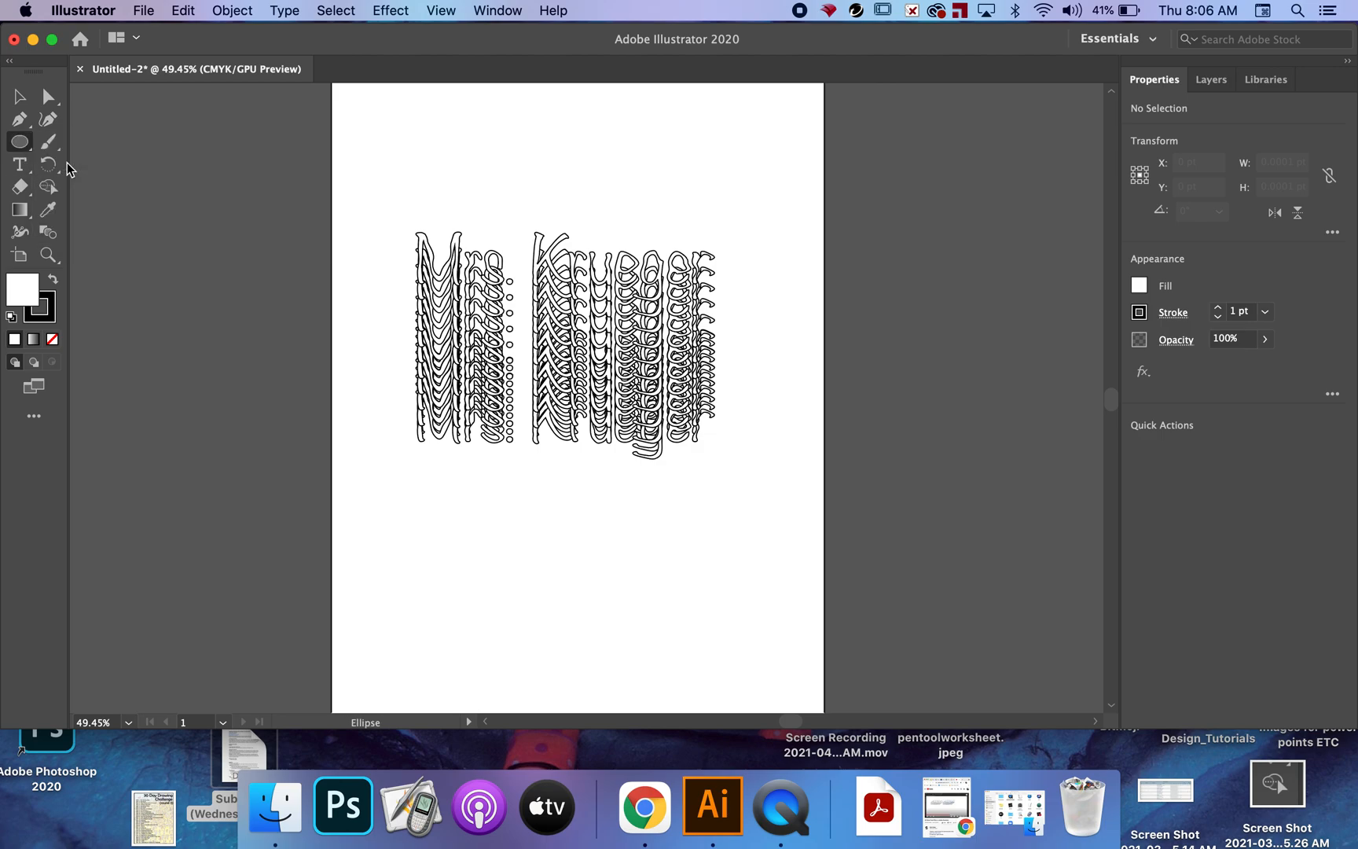
mouse_move(534, 567)
left_mouse_down()
mouse_move(615, 631)
mouse_move(619, 654)
left_mouse_up()
left_click(22, 104)
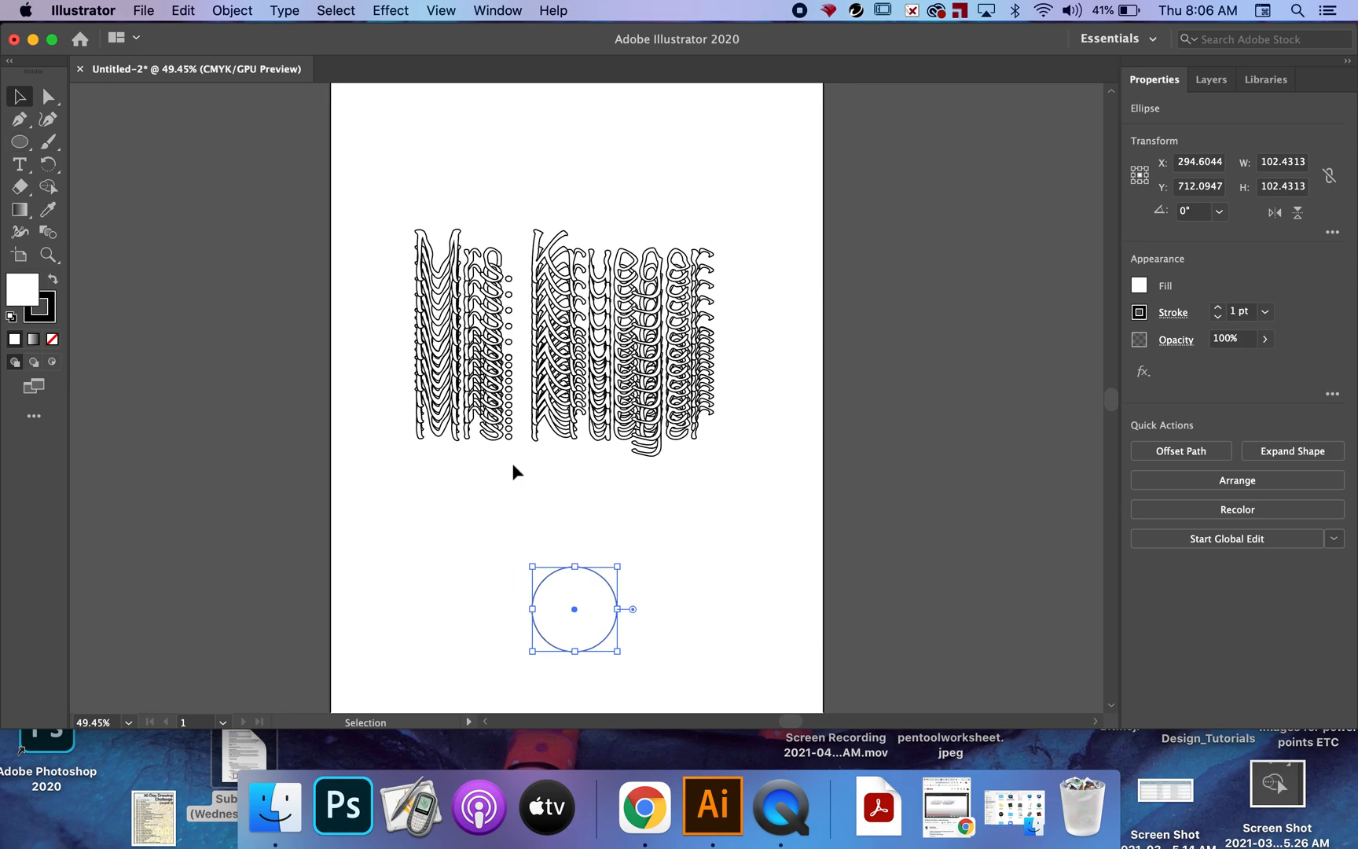
Step: Move the circle up and to the left, to about X 251 pt, Y 661 pt
scroll(513, 472, "up", 5)
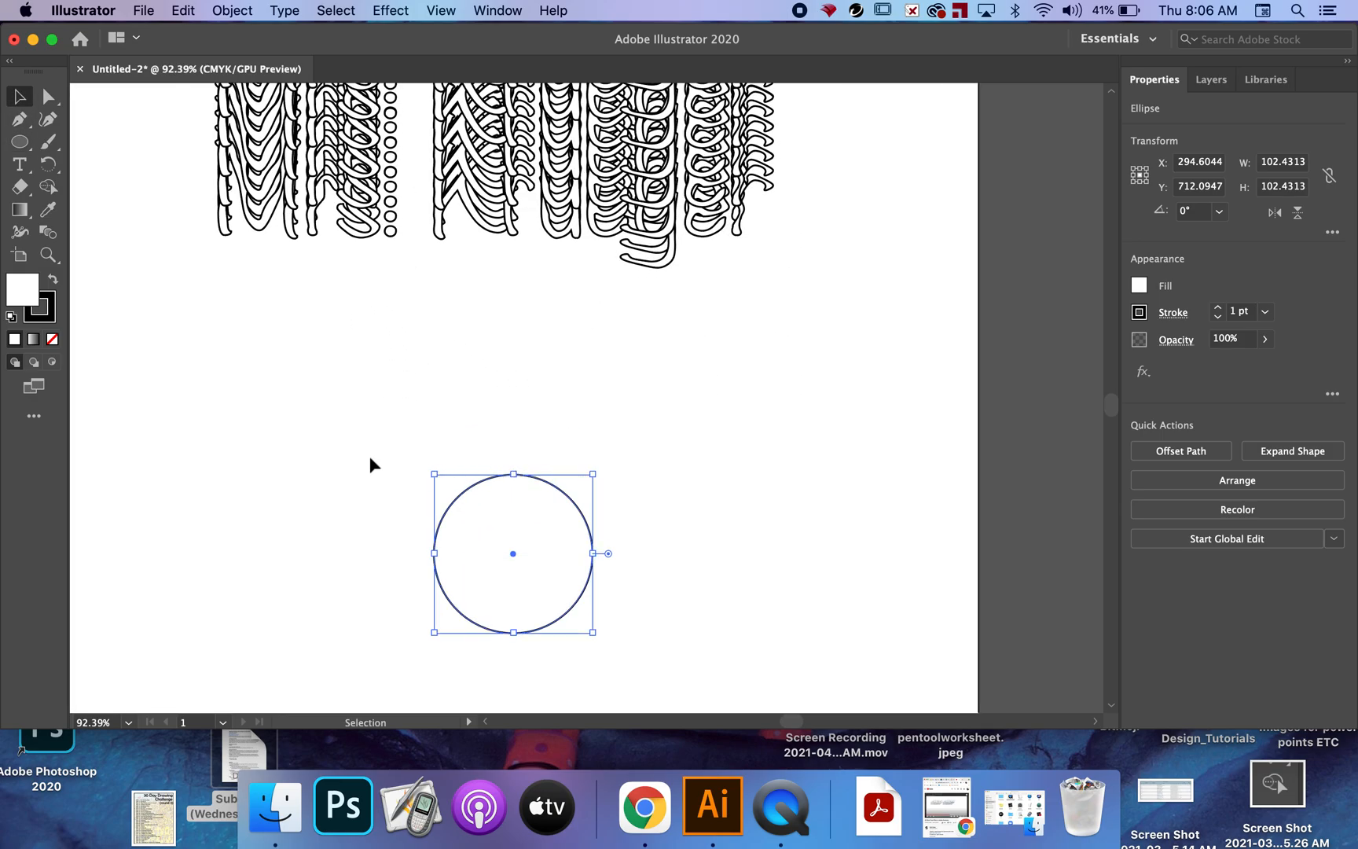
left_click(370, 457)
left_click_drag(490, 475, 421, 402)
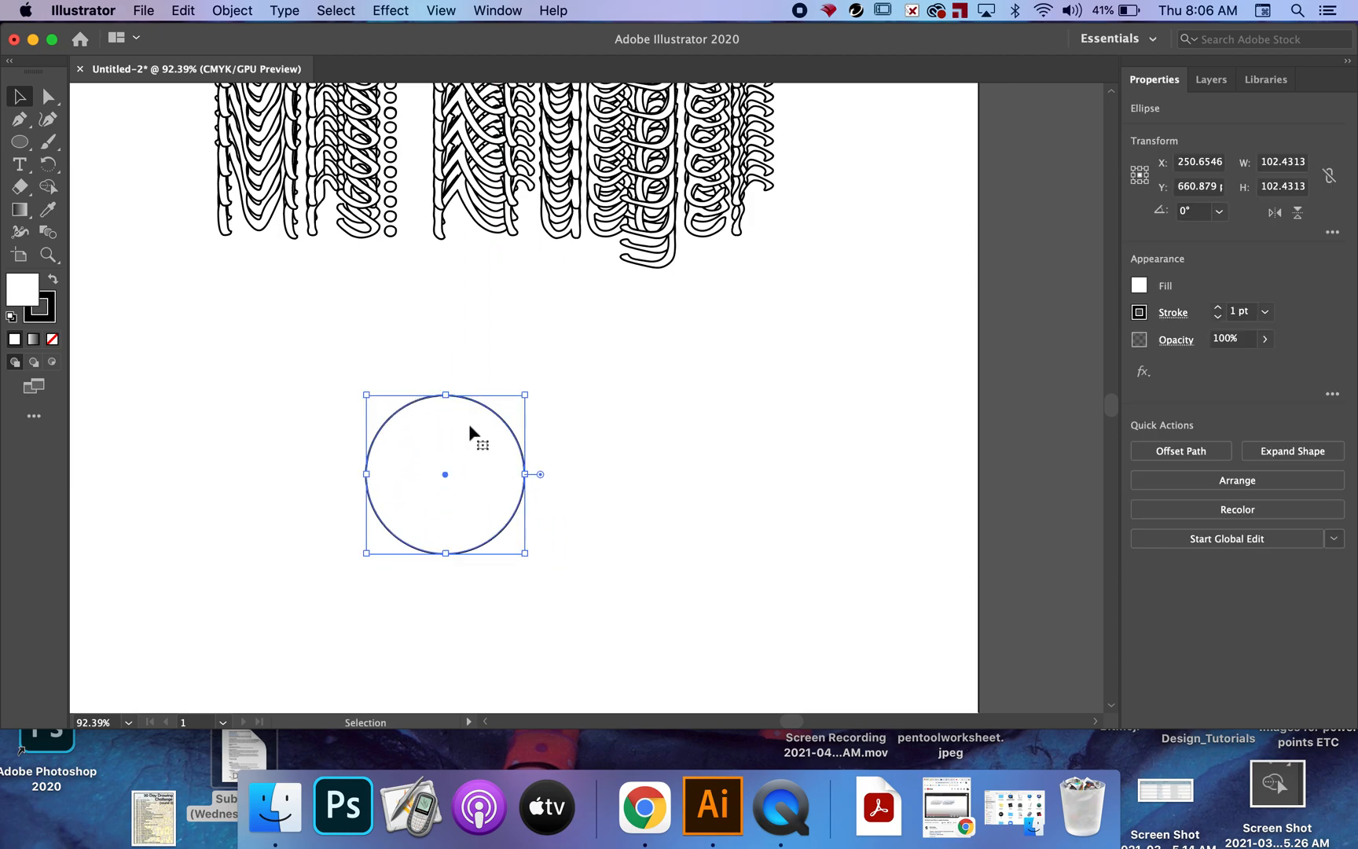
Step: Delete the circle's top anchor point to leave an open lower semicircle
left_click(50, 97)
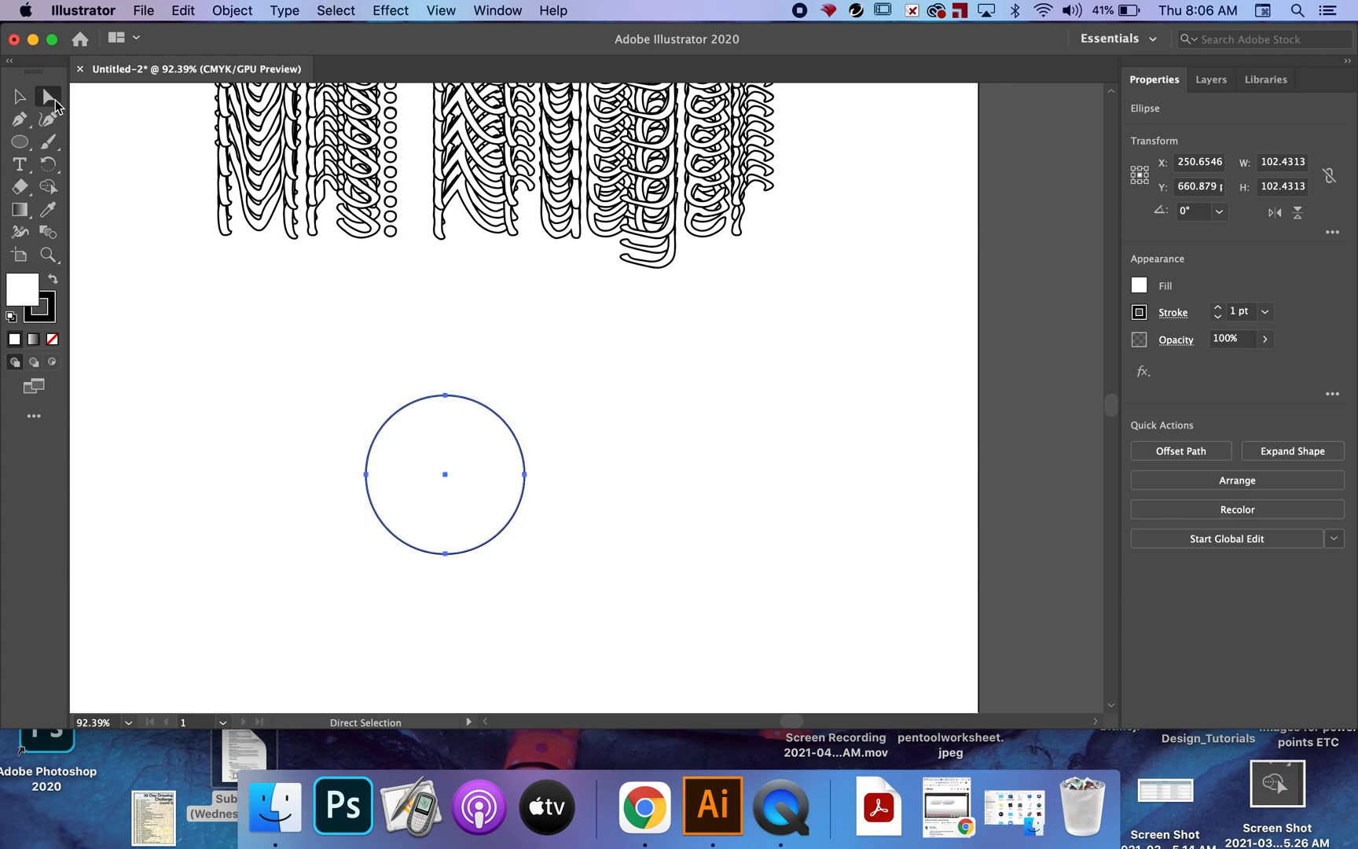
left_click(232, 375)
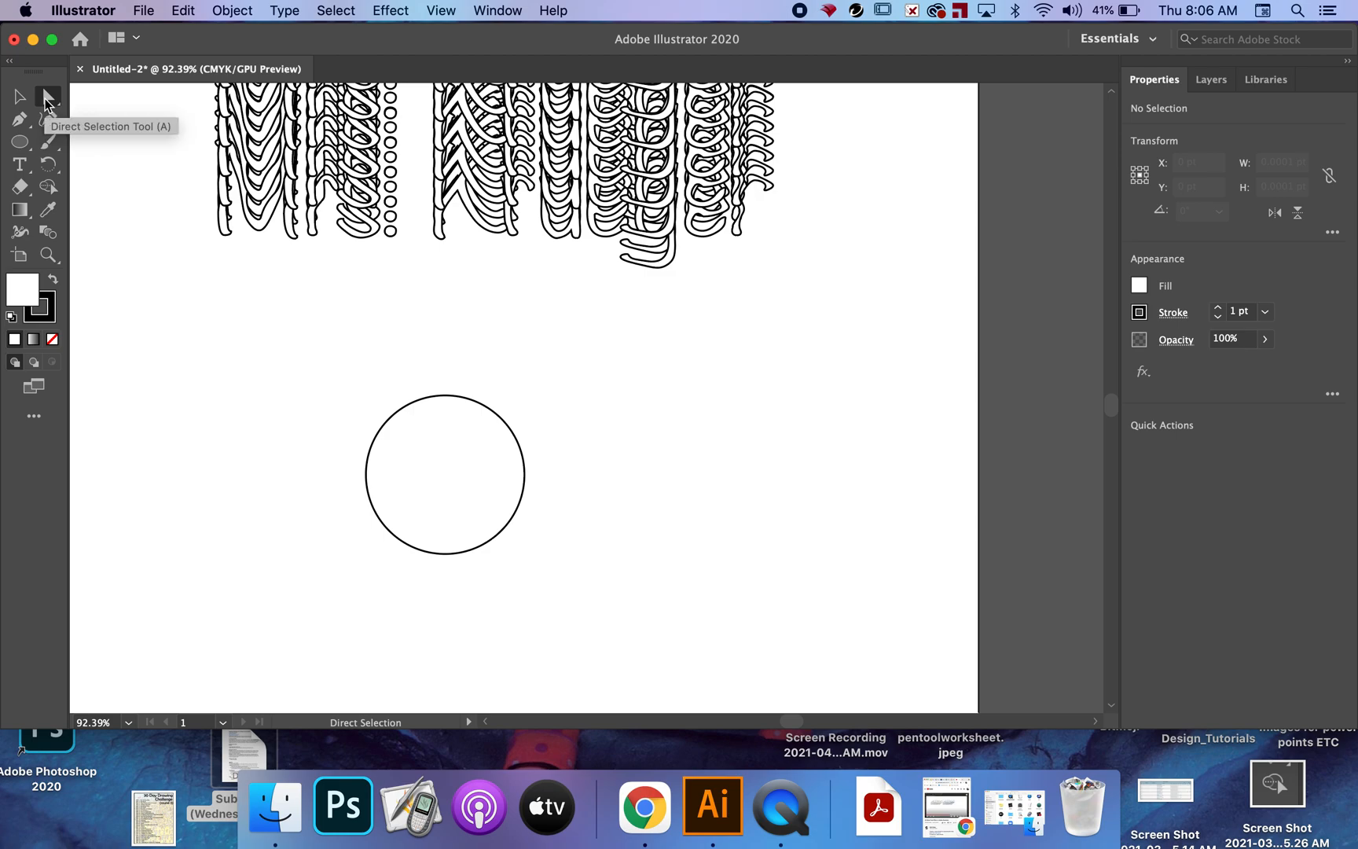
left_click(447, 395)
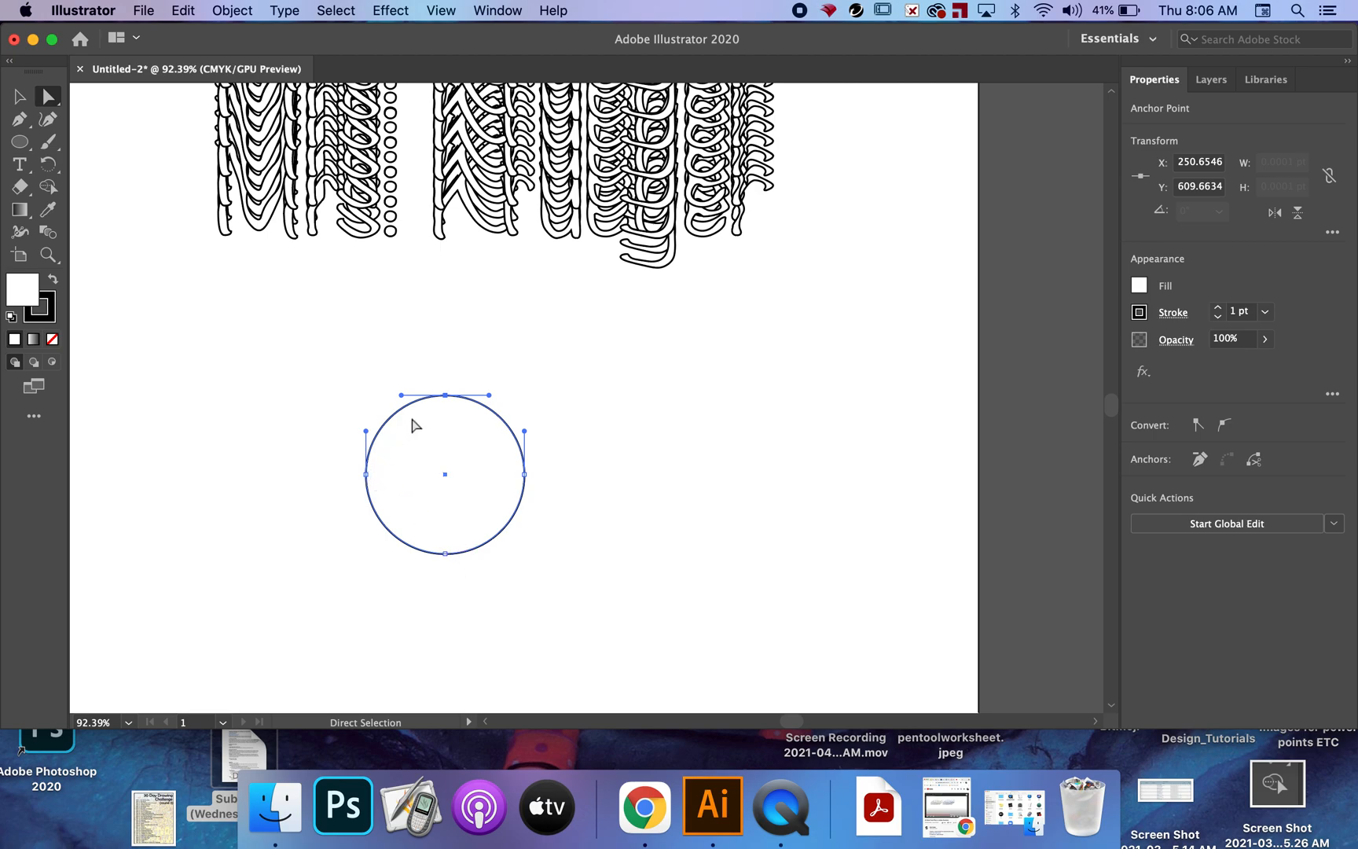
left_click_drag(446, 395, 448, 400)
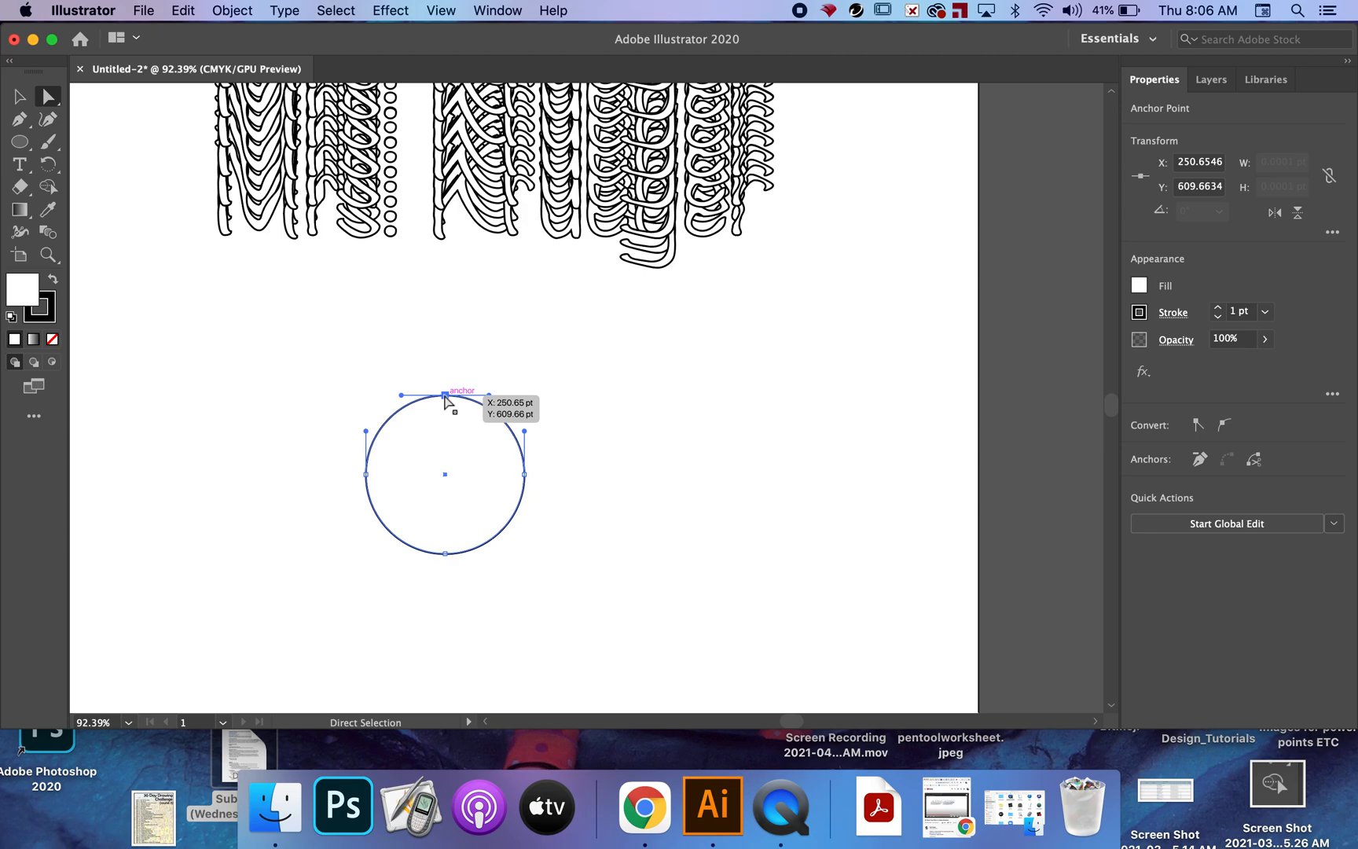
key("BackSpace")
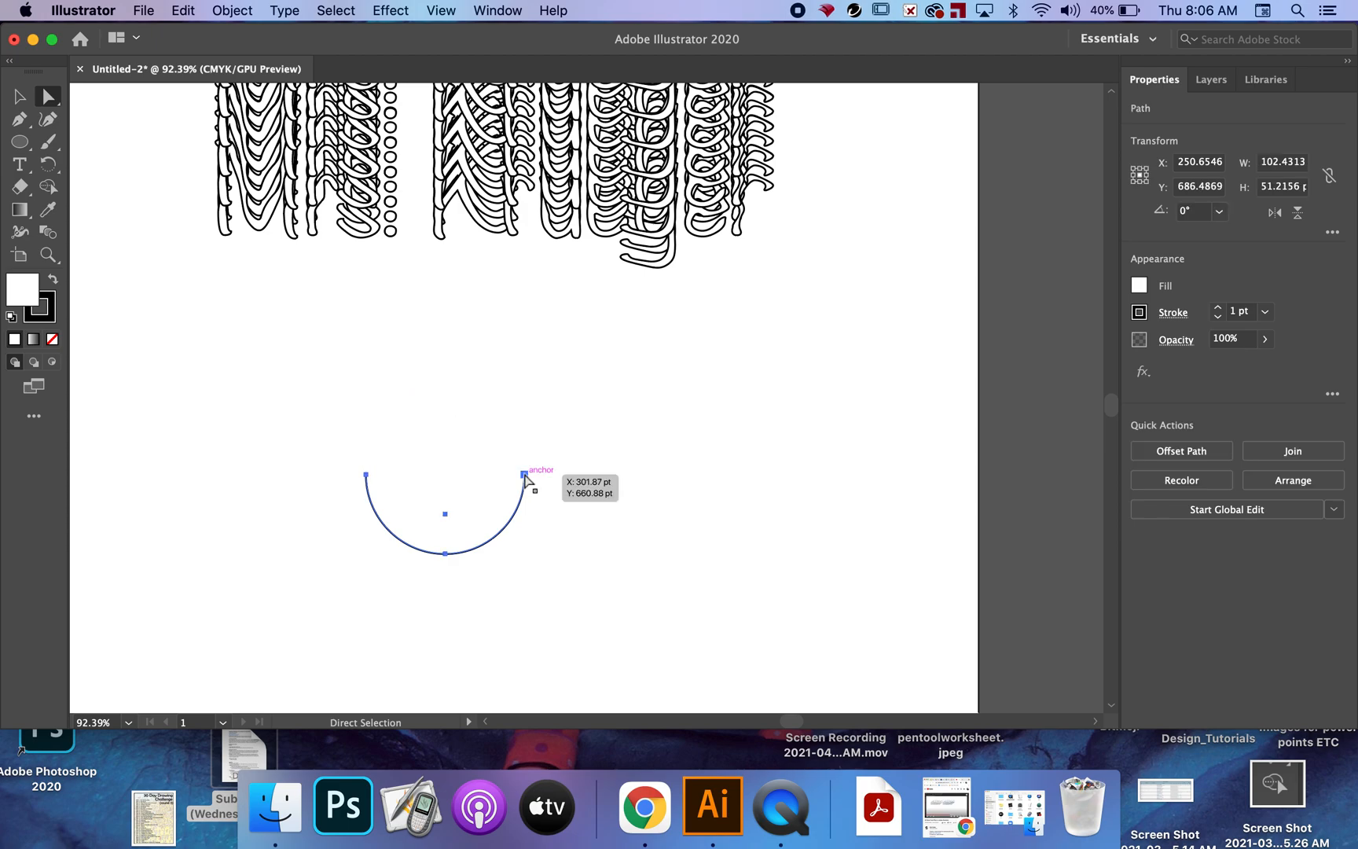
Step: Delete the semicircle's right end anchor point to leave only the lower-left quarter arc
left_click(524, 474)
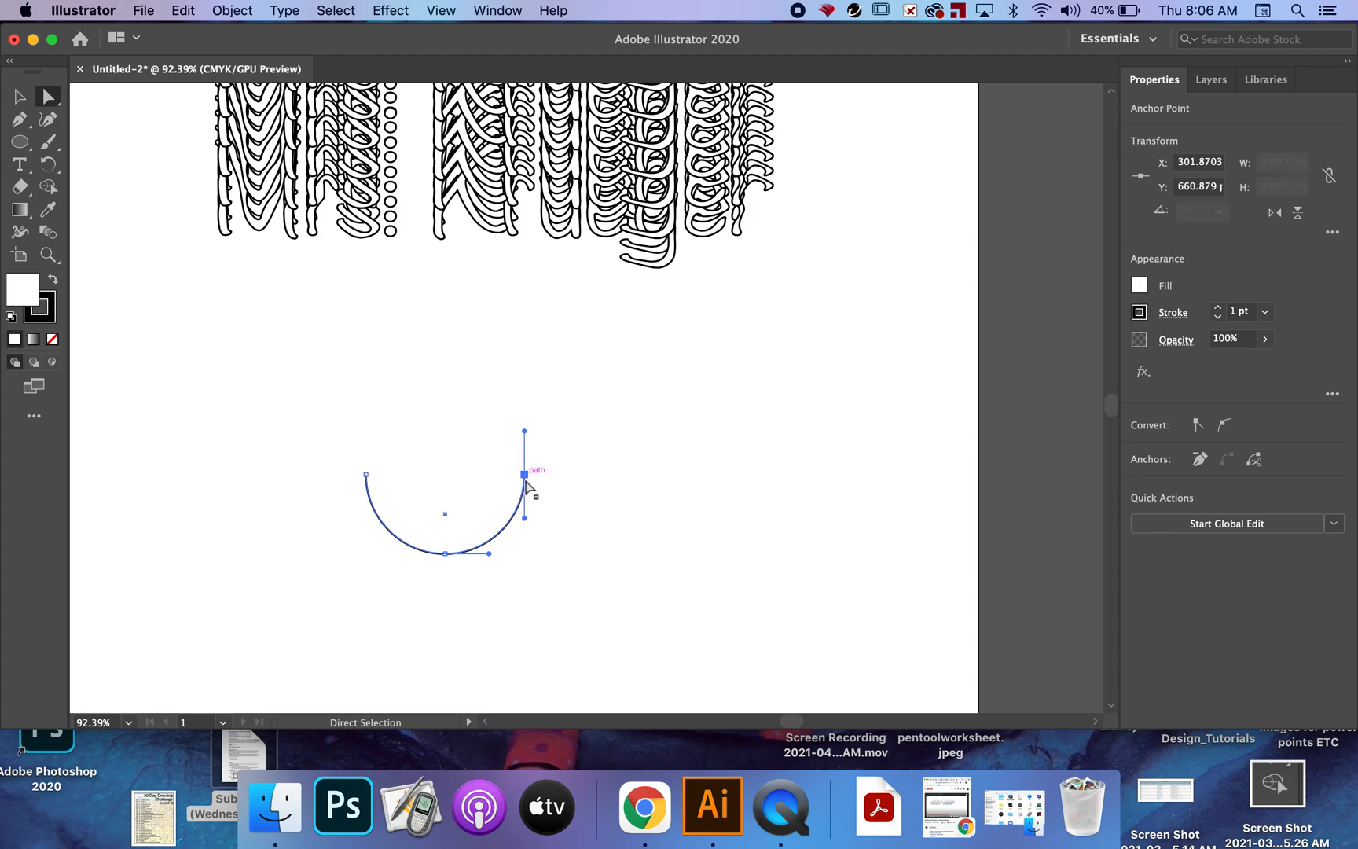
key("BackSpace")
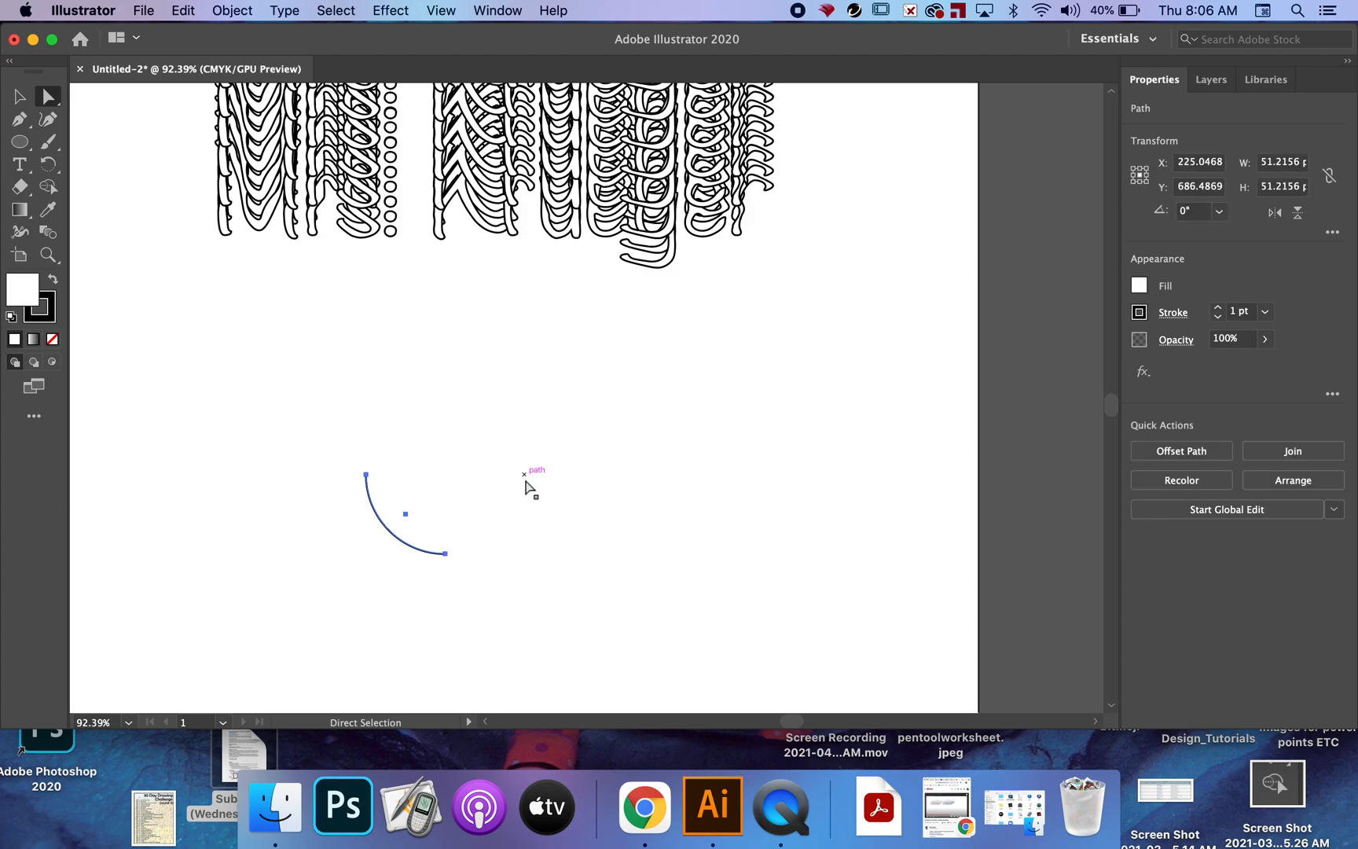
Step: Reshape the quarter arc into an S-curve by swinging the lower anchor's left handle directly above that anchor, and deselect it
left_click(365, 475)
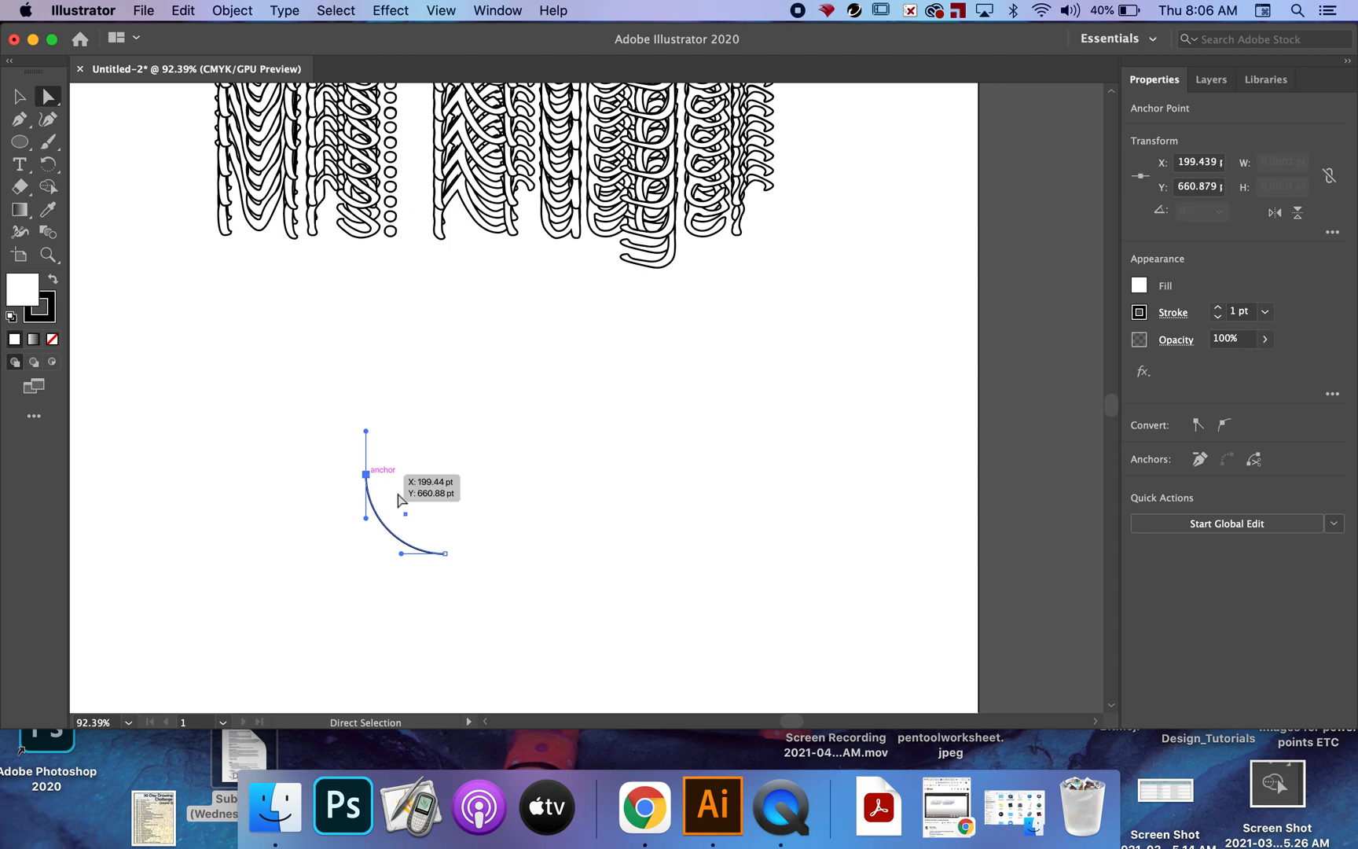
left_click(445, 553)
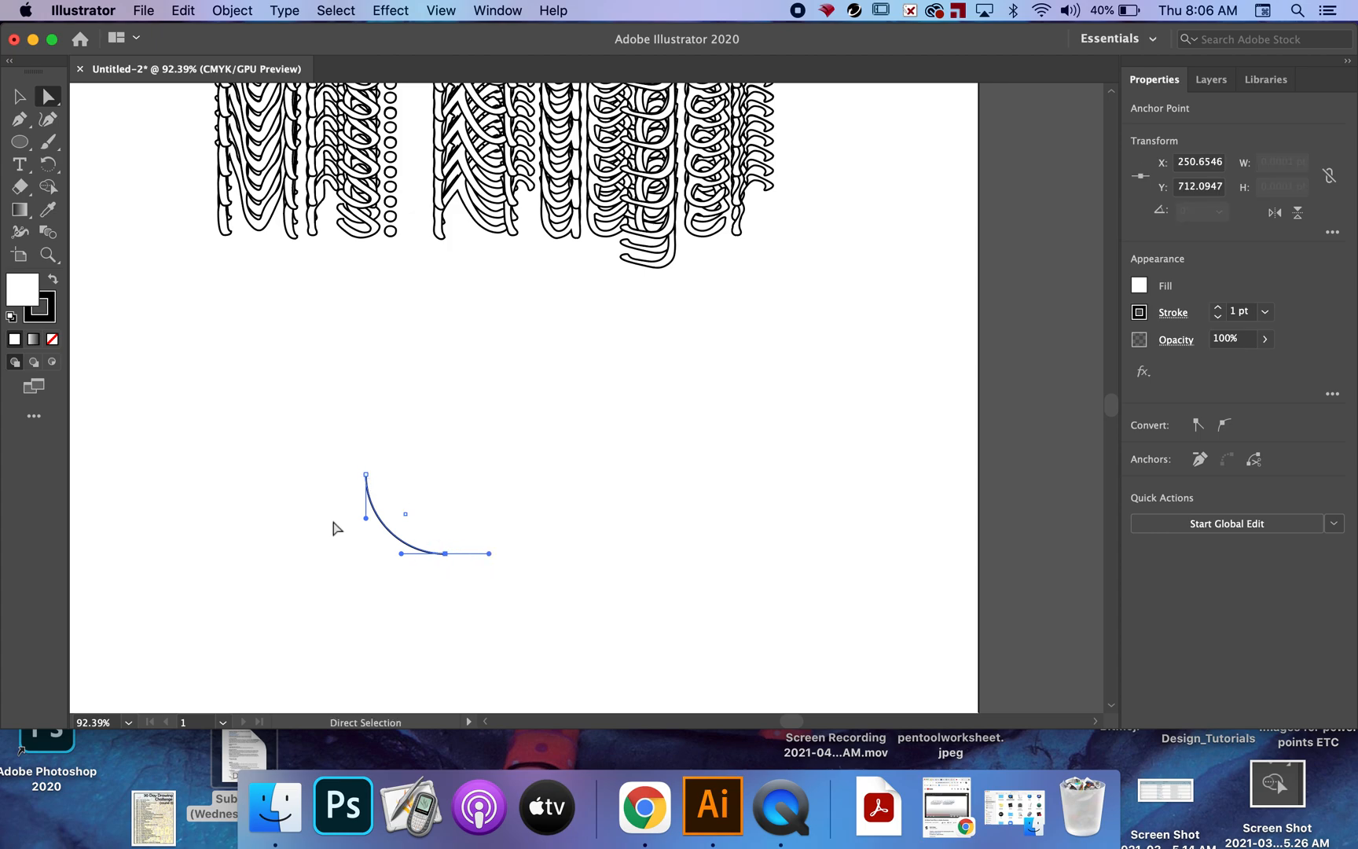
left_click(365, 475)
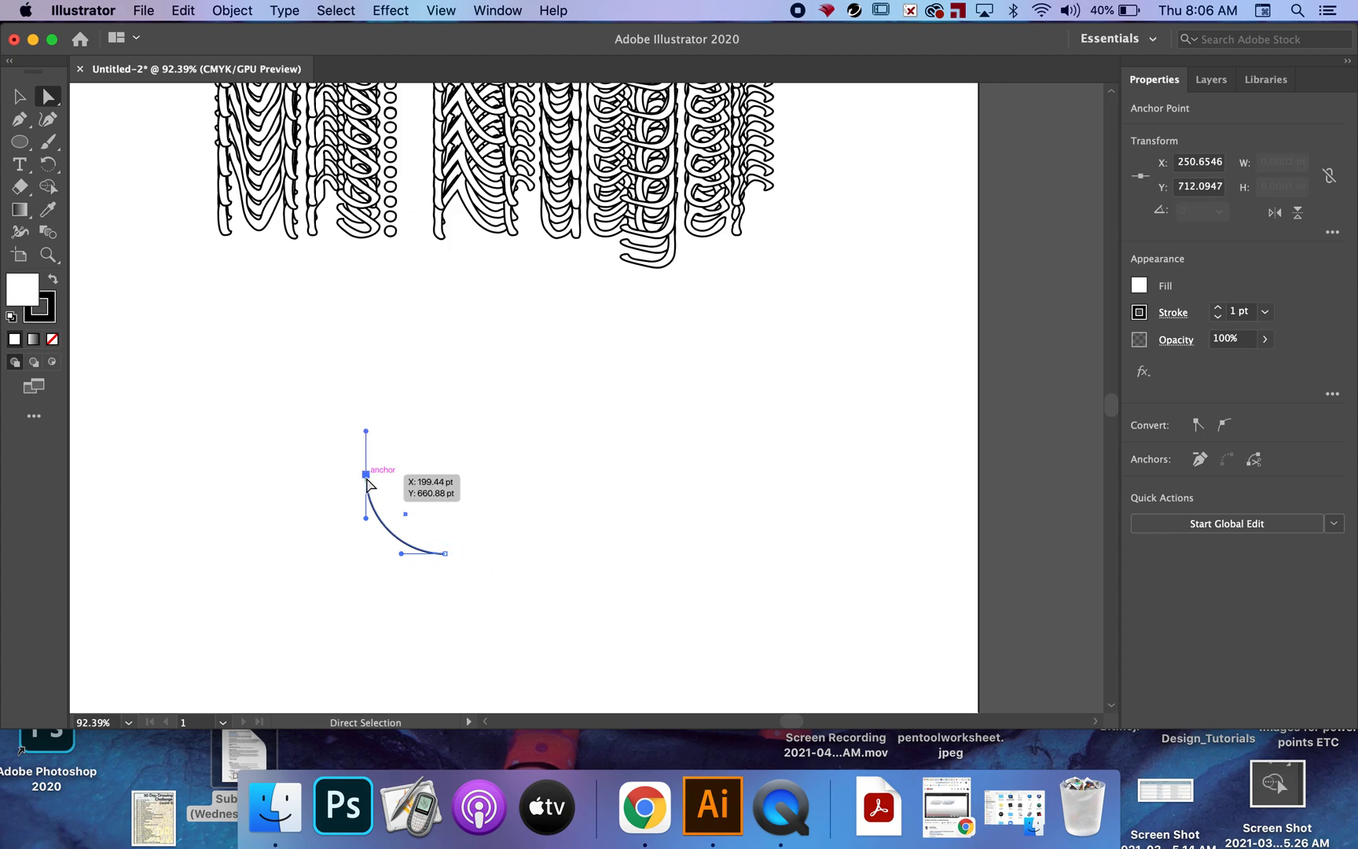
left_click(343, 586)
left_click(385, 528)
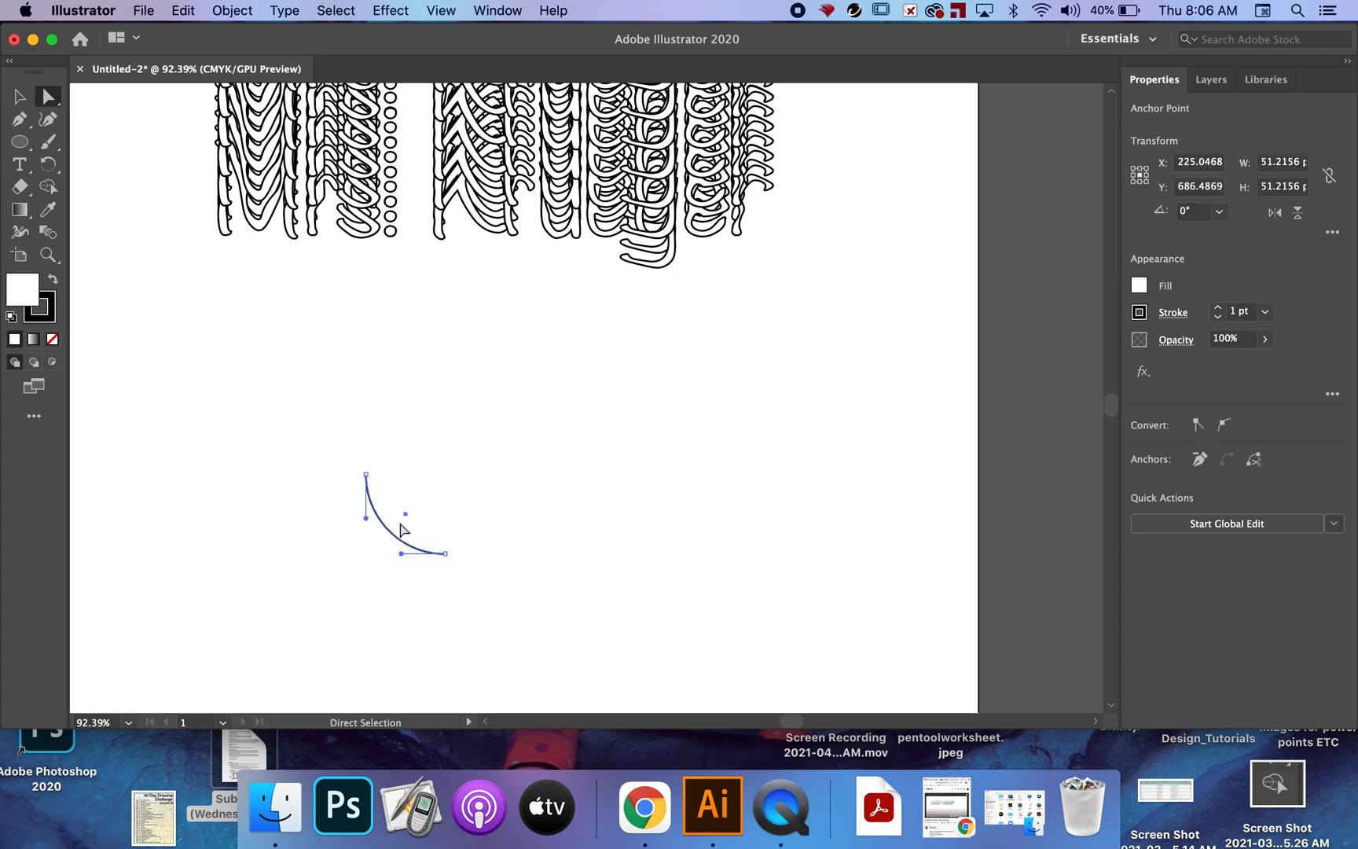
left_click(446, 555)
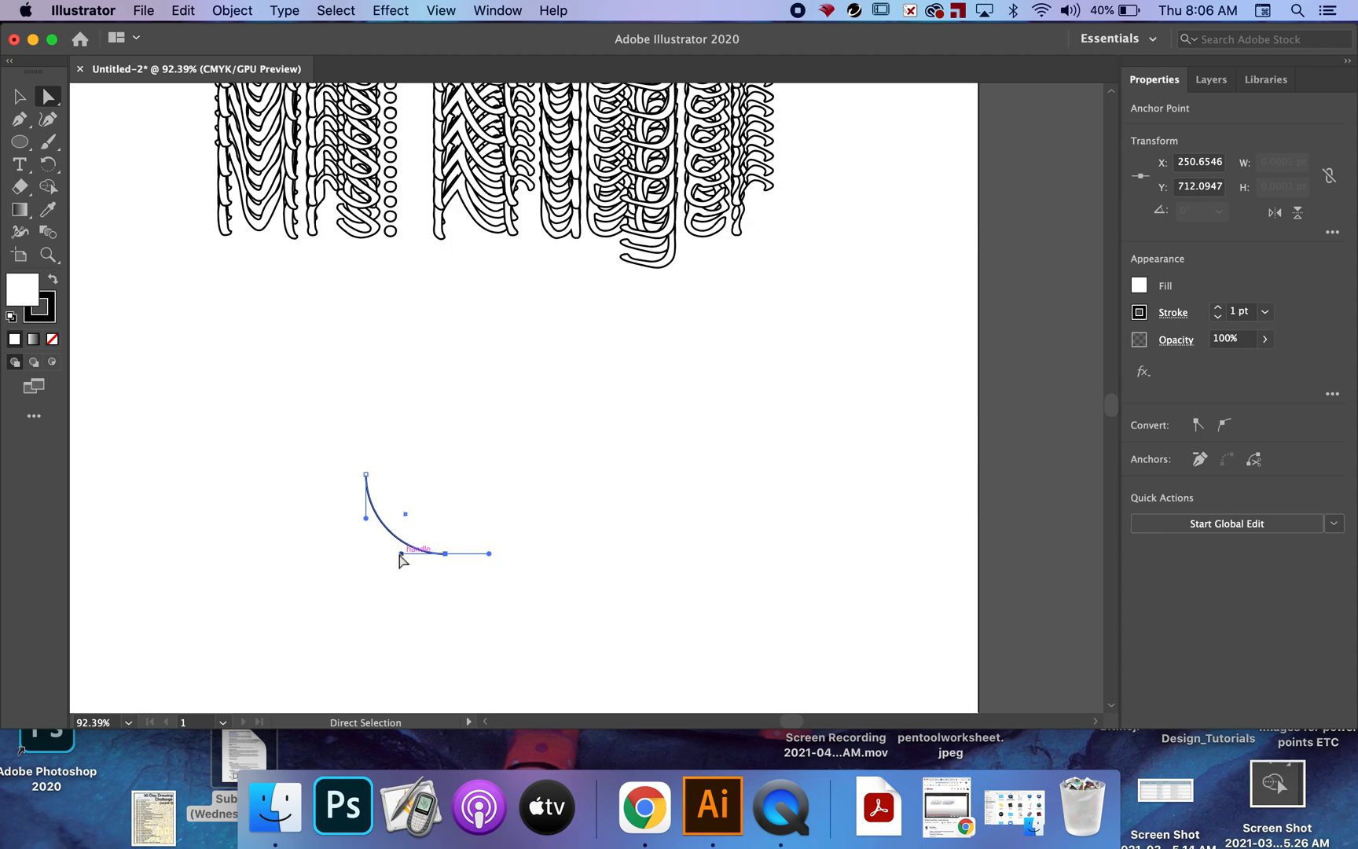
left_click_drag(400, 553, 445, 605)
key("super+z")
left_click_drag(401, 555, 445, 467)
left_click(331, 560)
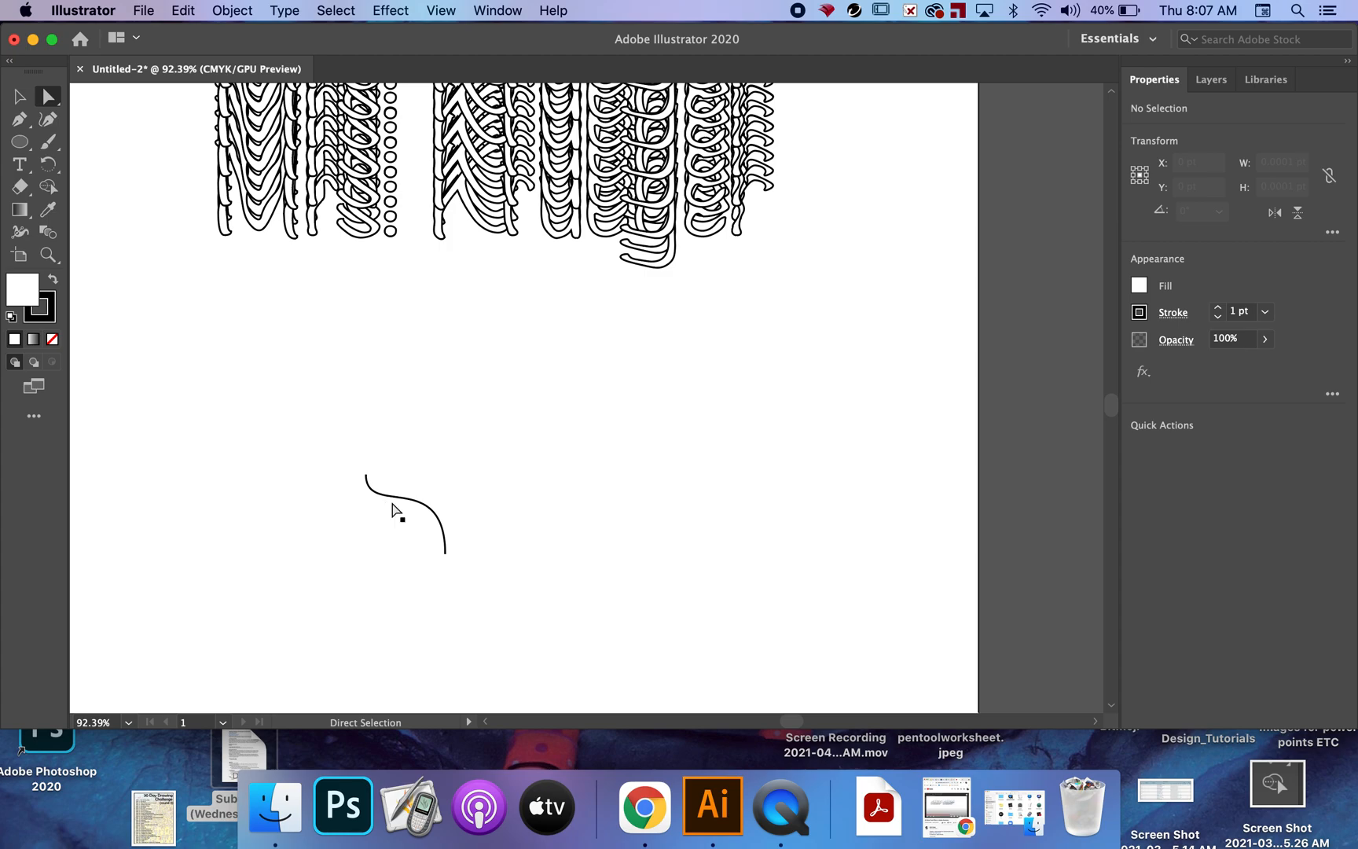
Step: Draw a trial three-point S-curve with the Pen tool to the right of the reshaped arc, and delete it
left_click(27, 121)
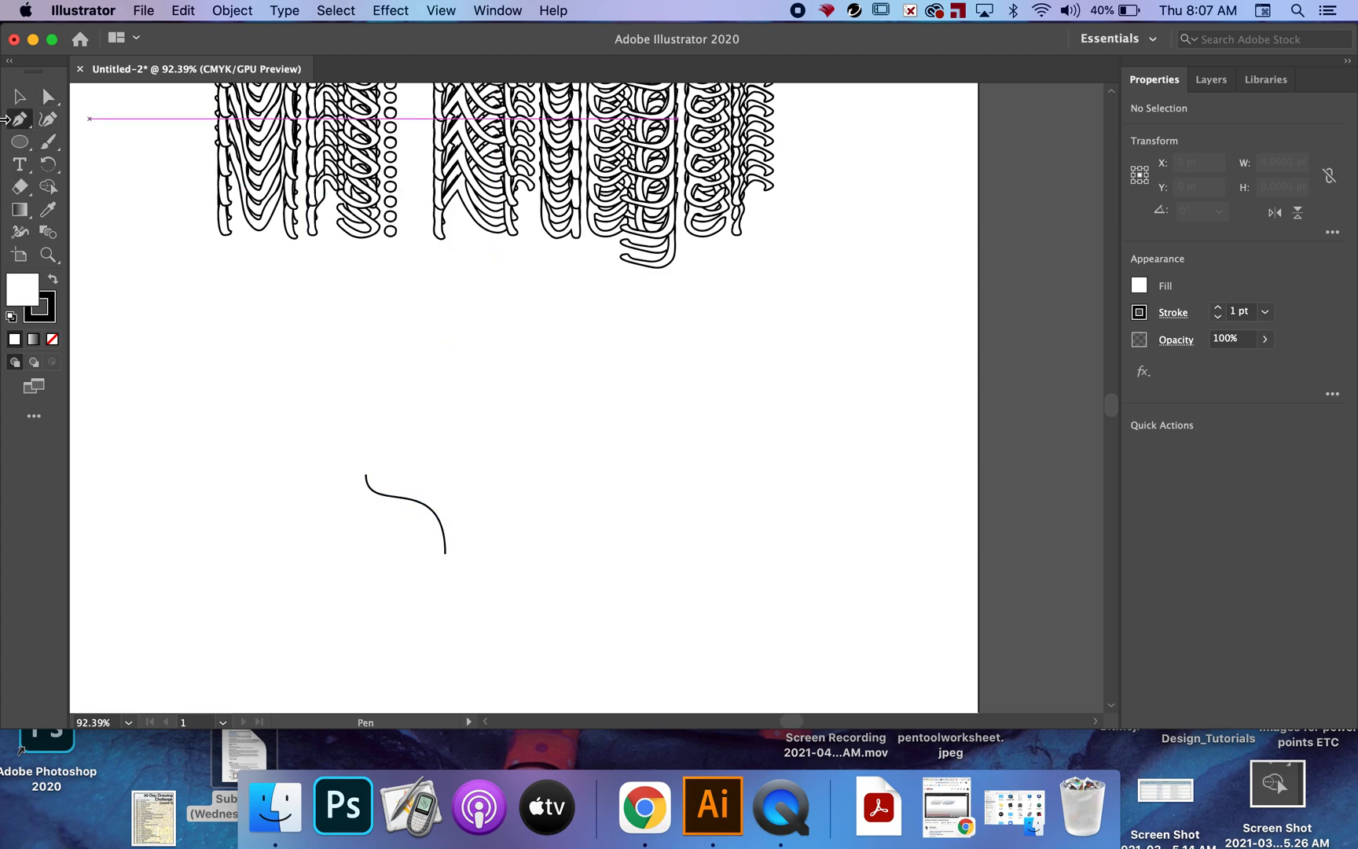
left_click(517, 406)
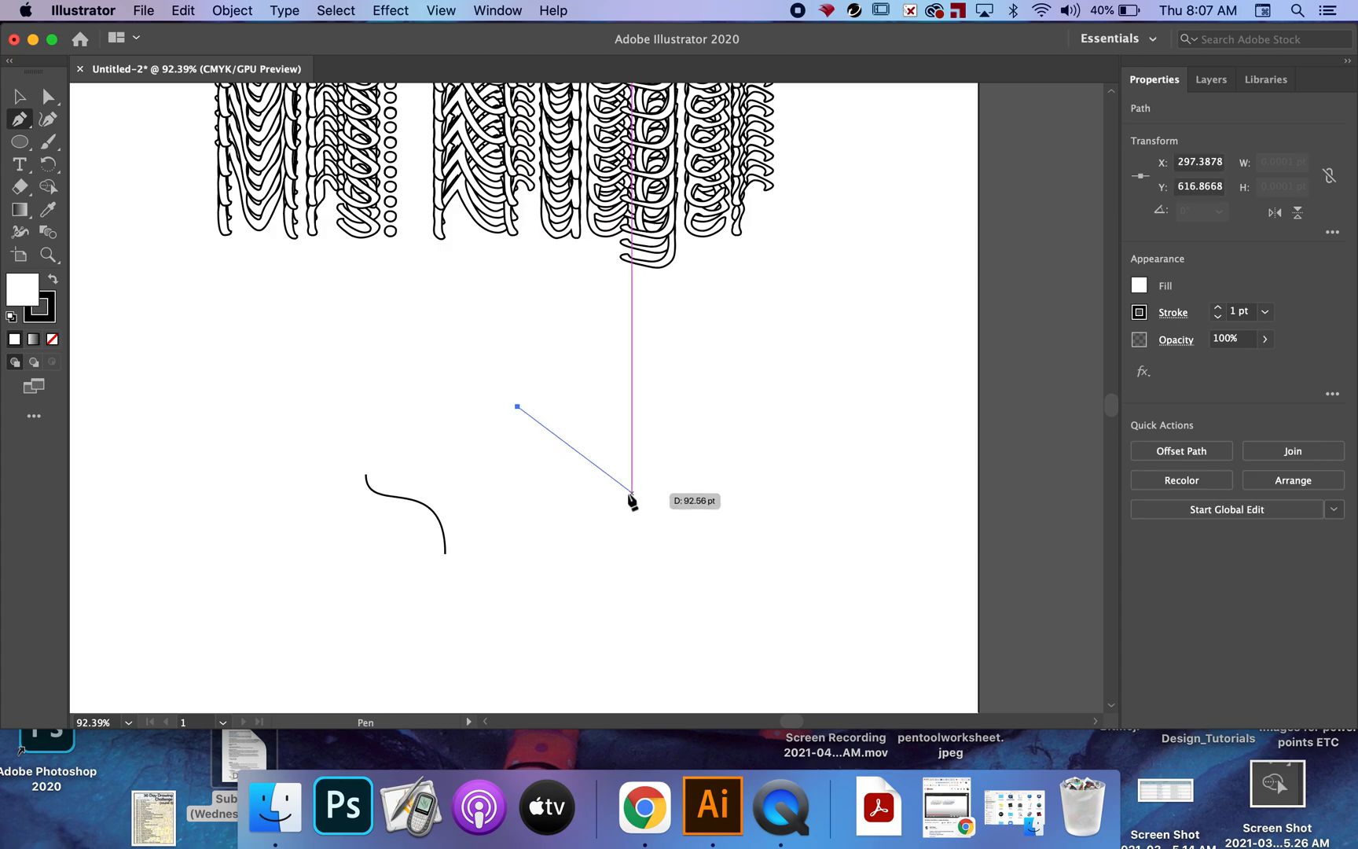
left_click_drag(621, 494, 621, 585)
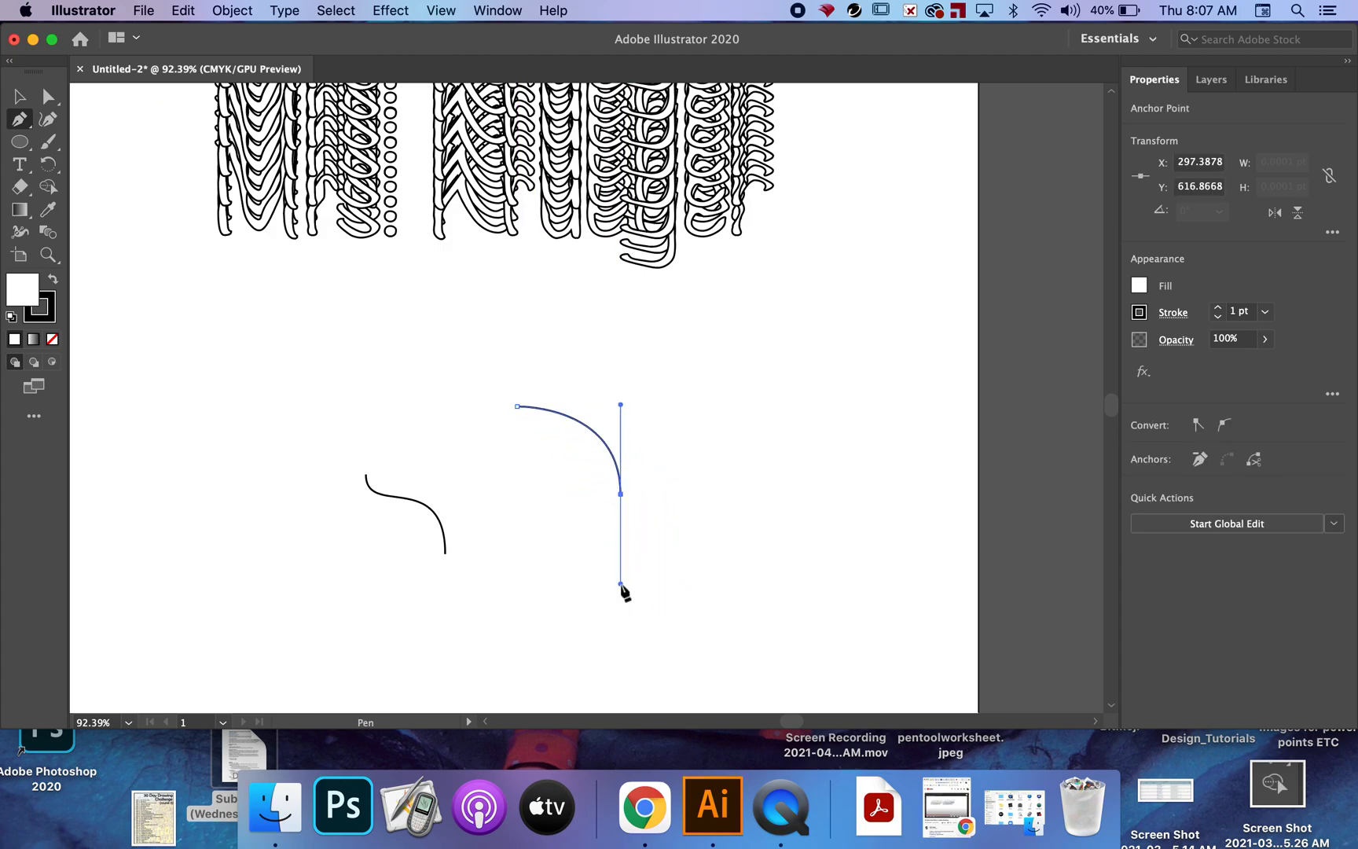
left_click(731, 553)
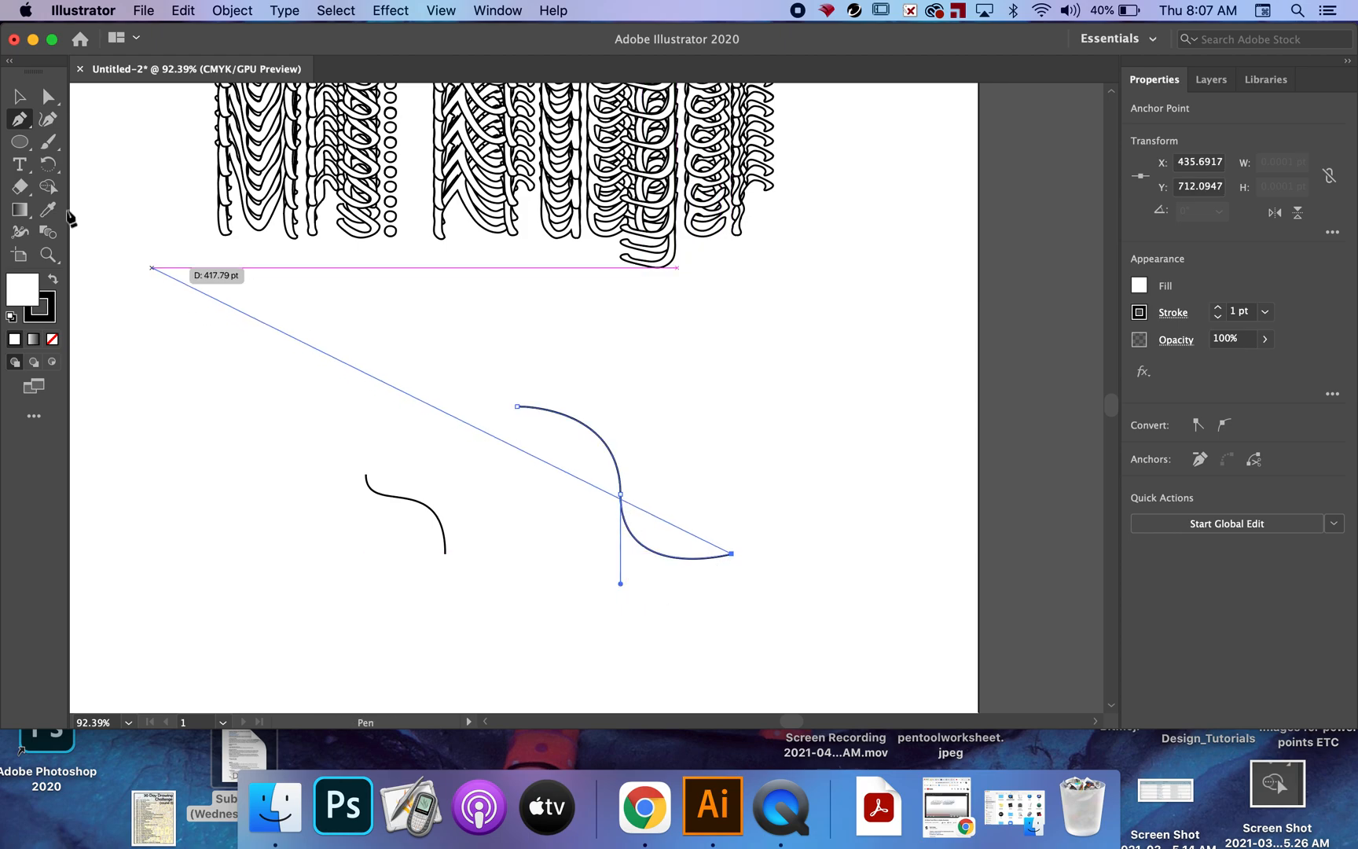
key("v")
left_click(200, 369)
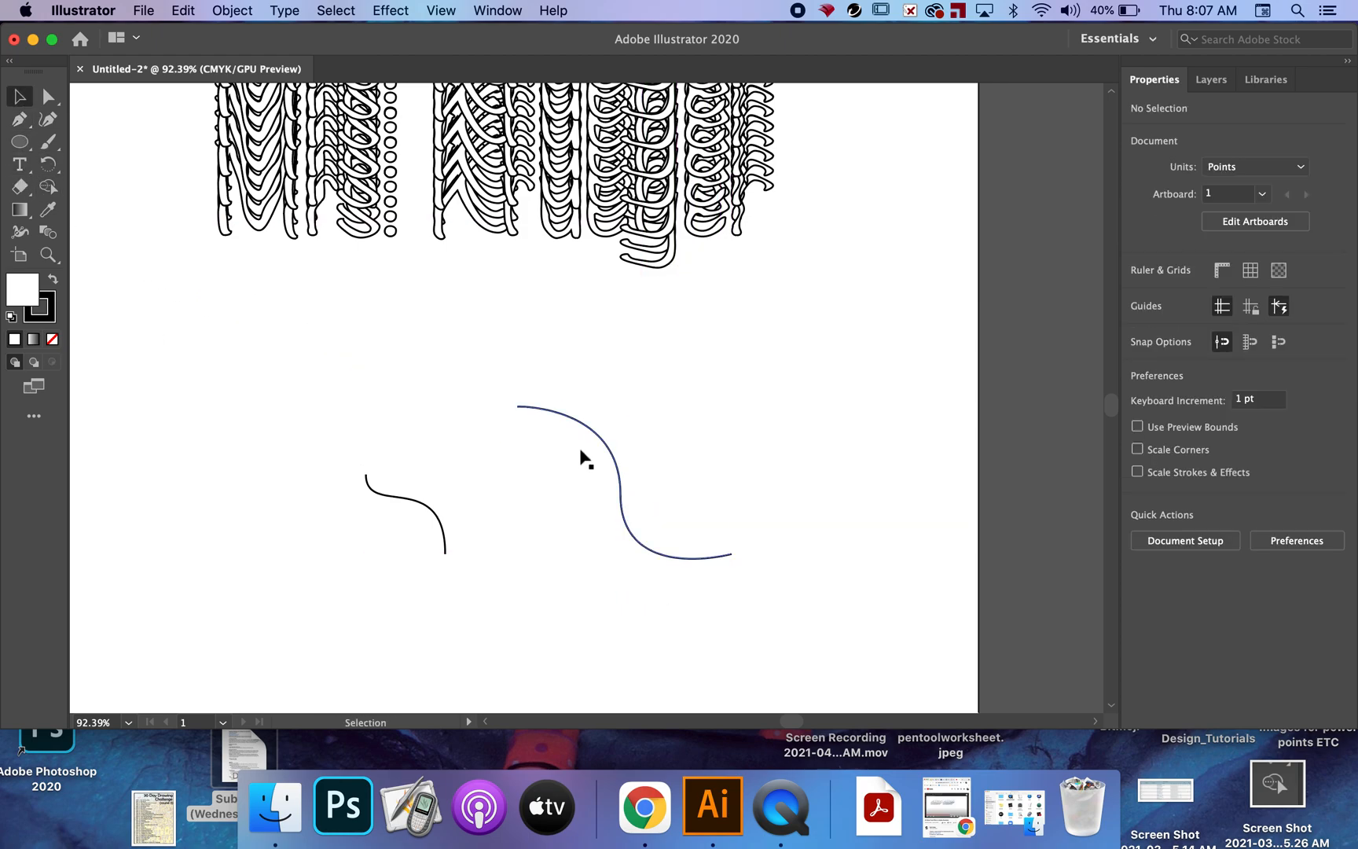
left_click(614, 455)
key("Delete")
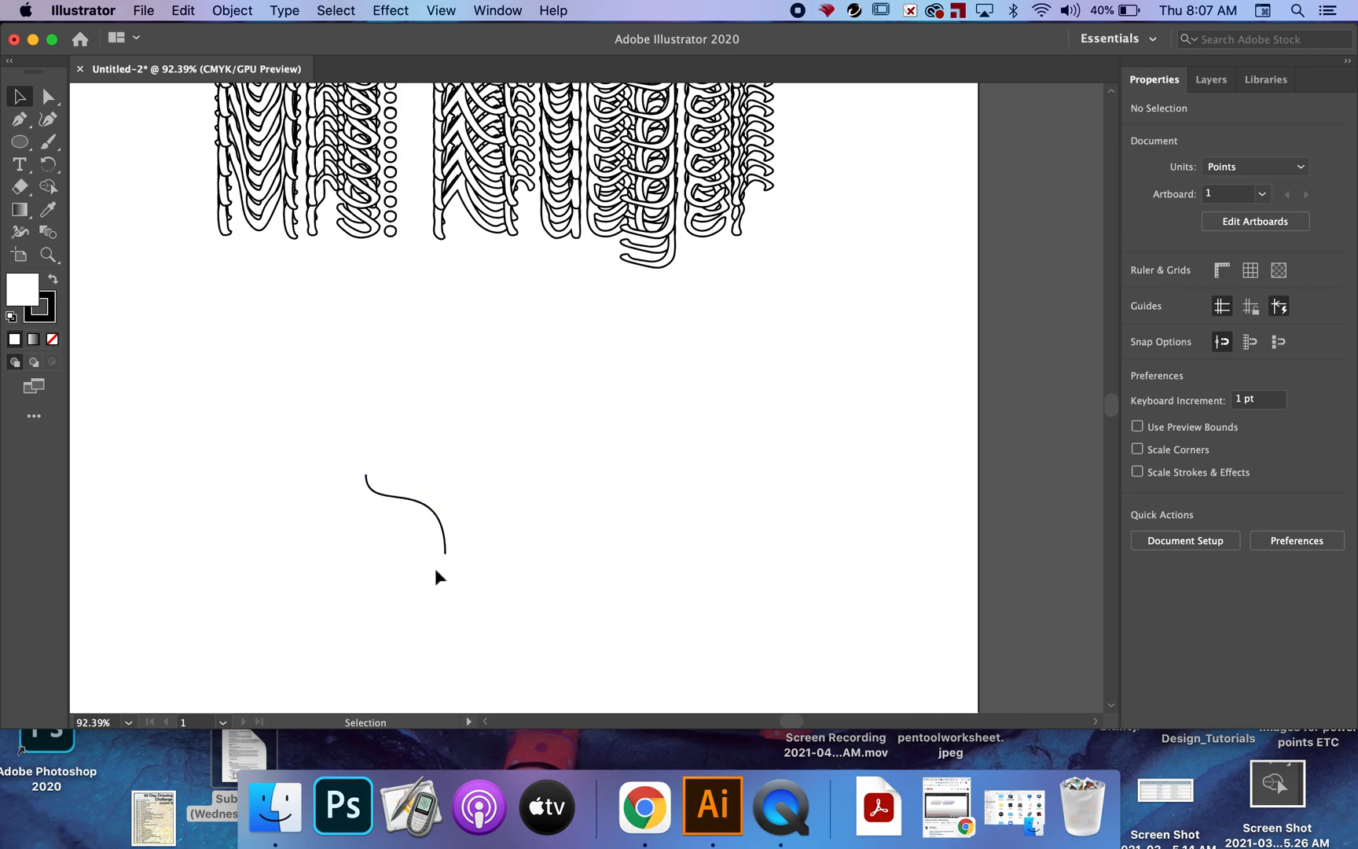
Step: Rotate the remaining S-curve about 94° counterclockwise so it rises from lower left to upper right
left_click(405, 510)
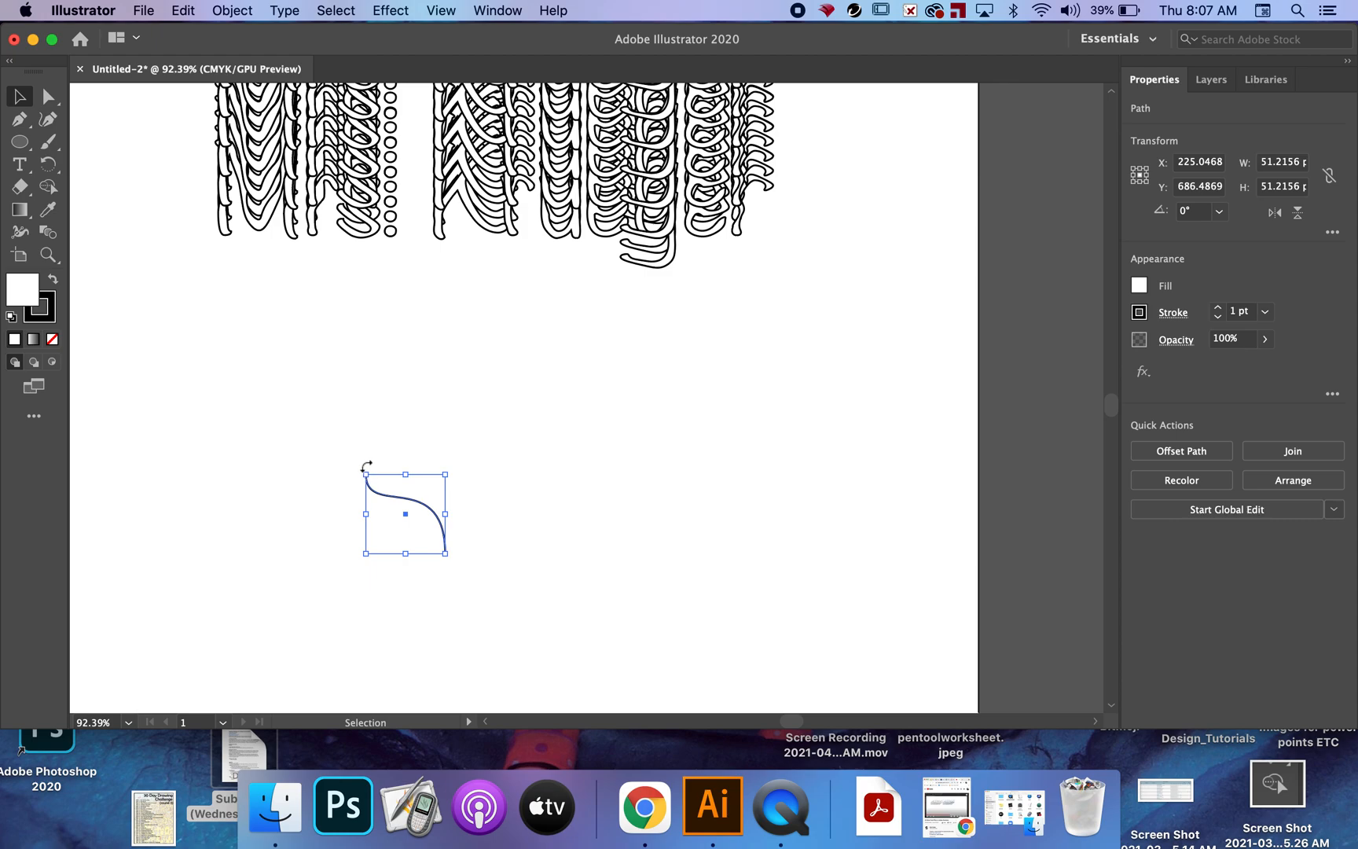
left_click_drag(366, 465, 335, 560)
left_click(311, 563)
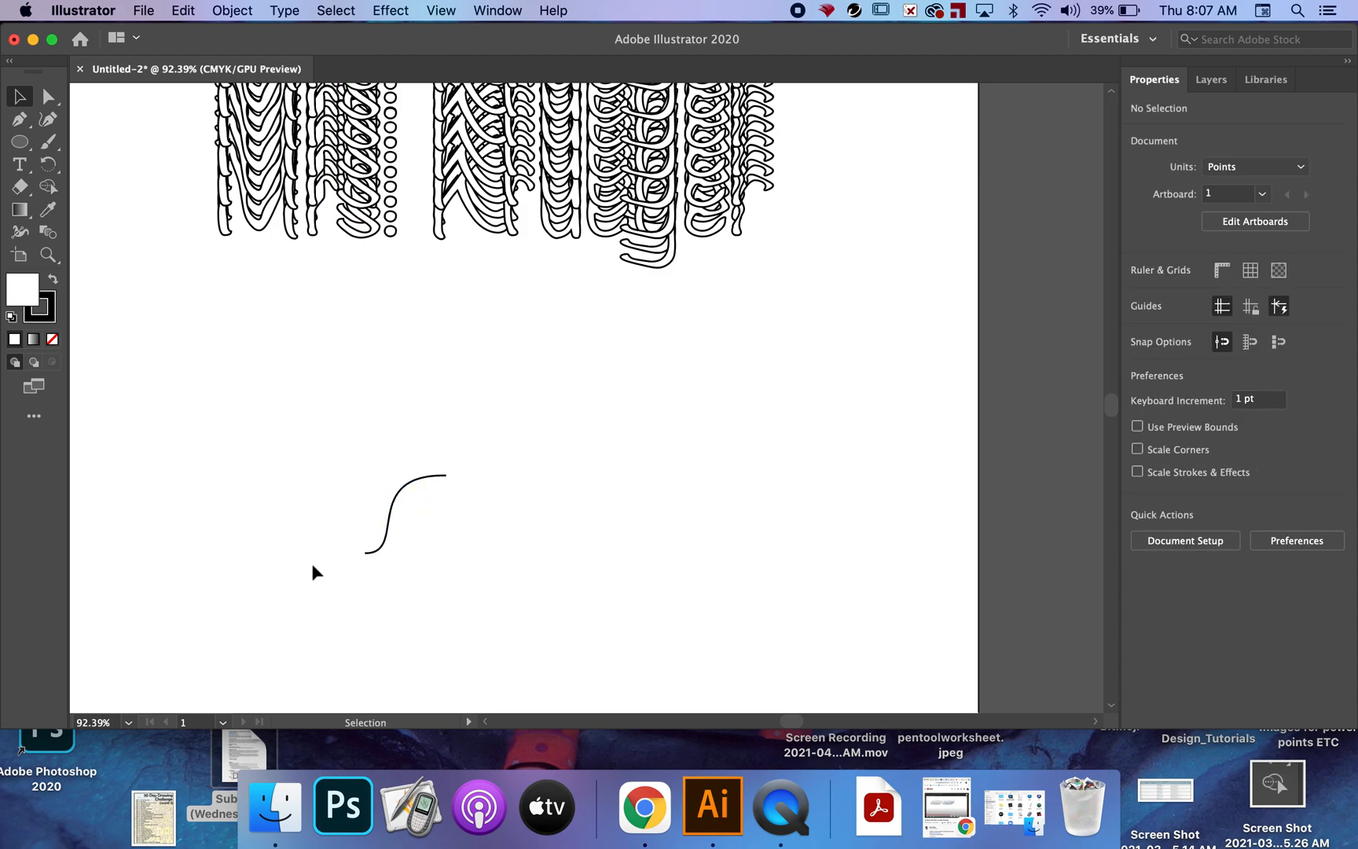
left_click(369, 552)
left_click_drag(358, 559, 354, 569)
left_click(356, 572)
Step: Move the S-curve up beside the right end of the blended lettering and deselect it
scroll(370, 590, "down", 5)
left_click_drag(376, 573, 553, 393)
left_click(552, 301)
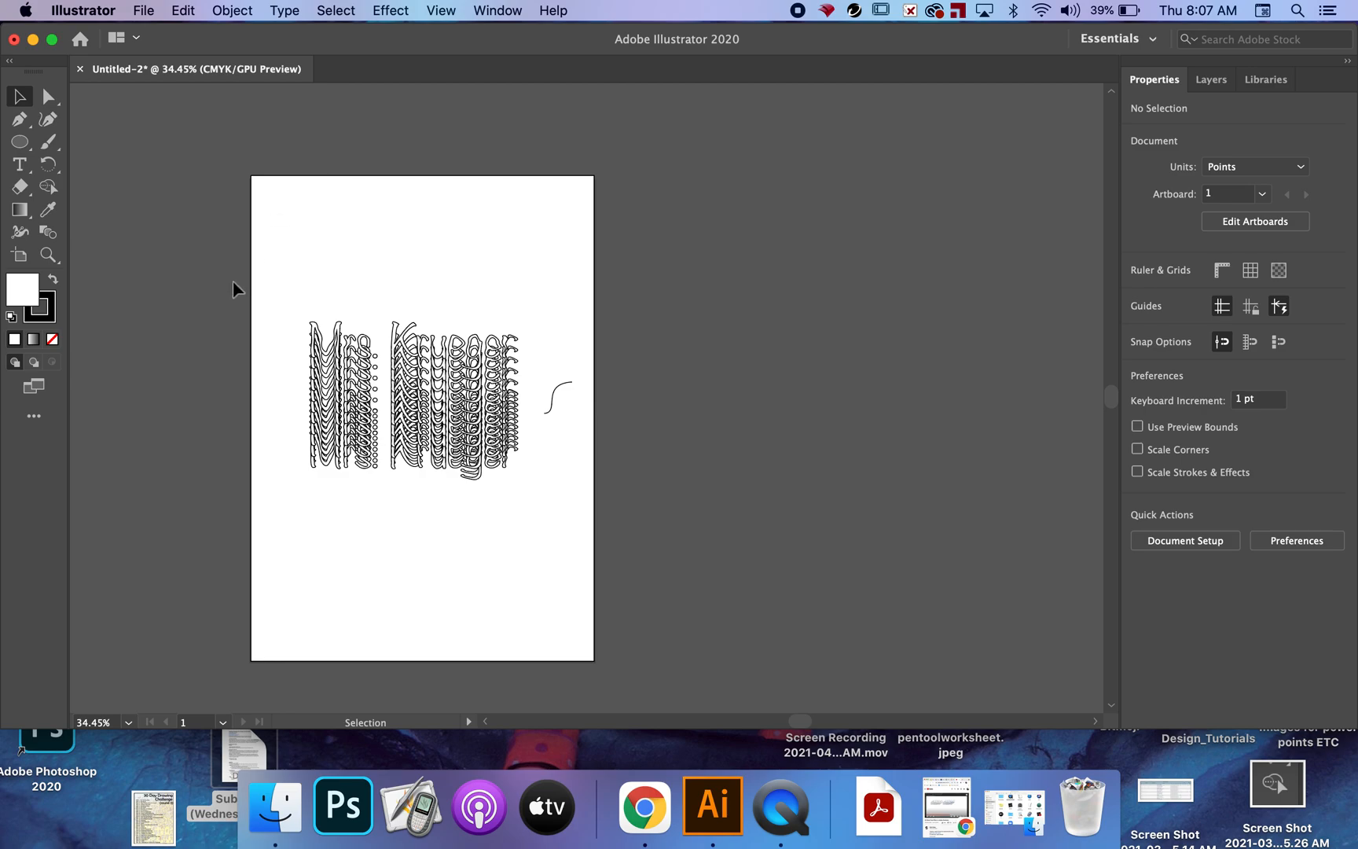
Step: Replace the lettering blend's spine with the S-curve and deselect the artwork
left_click_drag(225, 269, 589, 412)
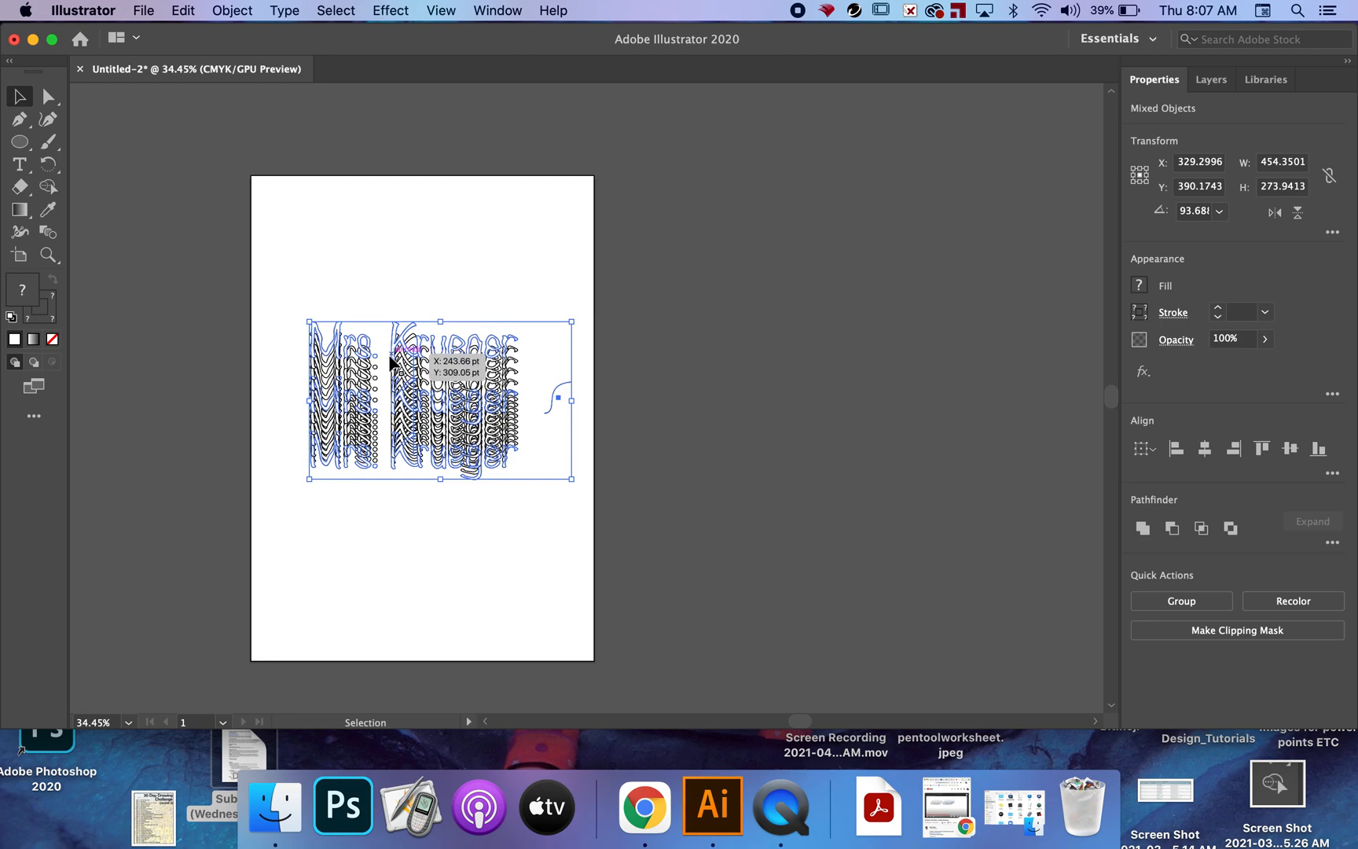
left_click(234, 10)
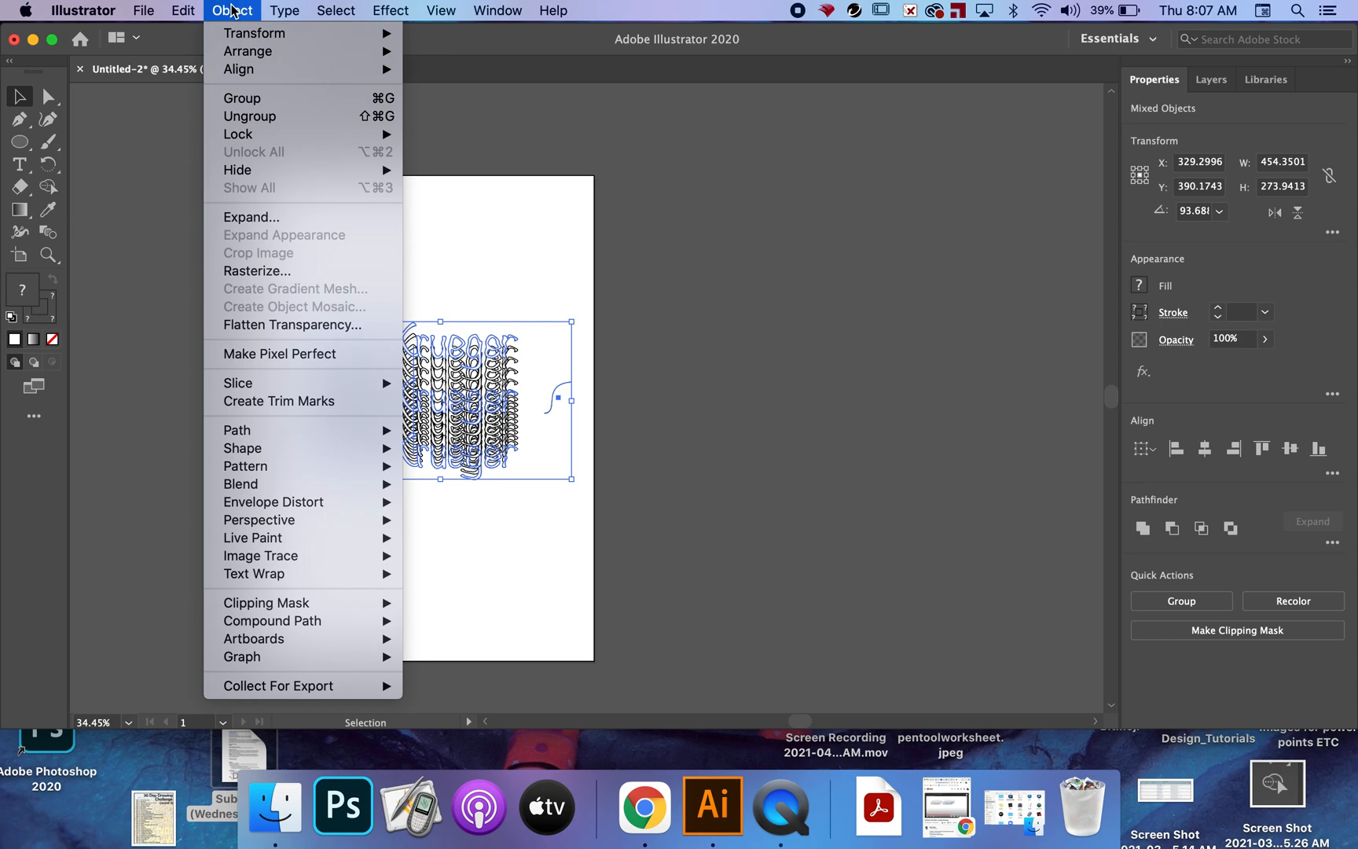
mouse_move(322, 488)
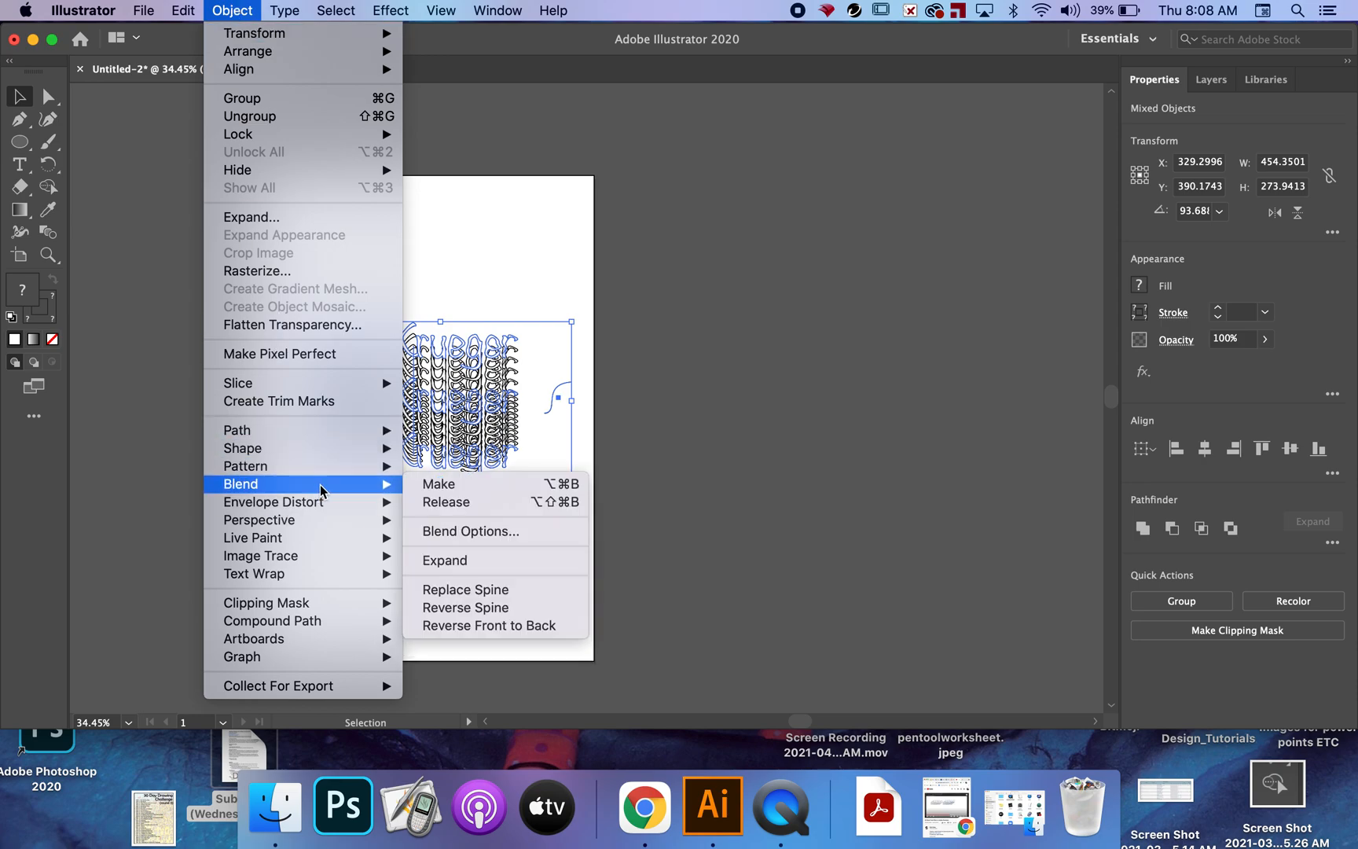
left_click(522, 596)
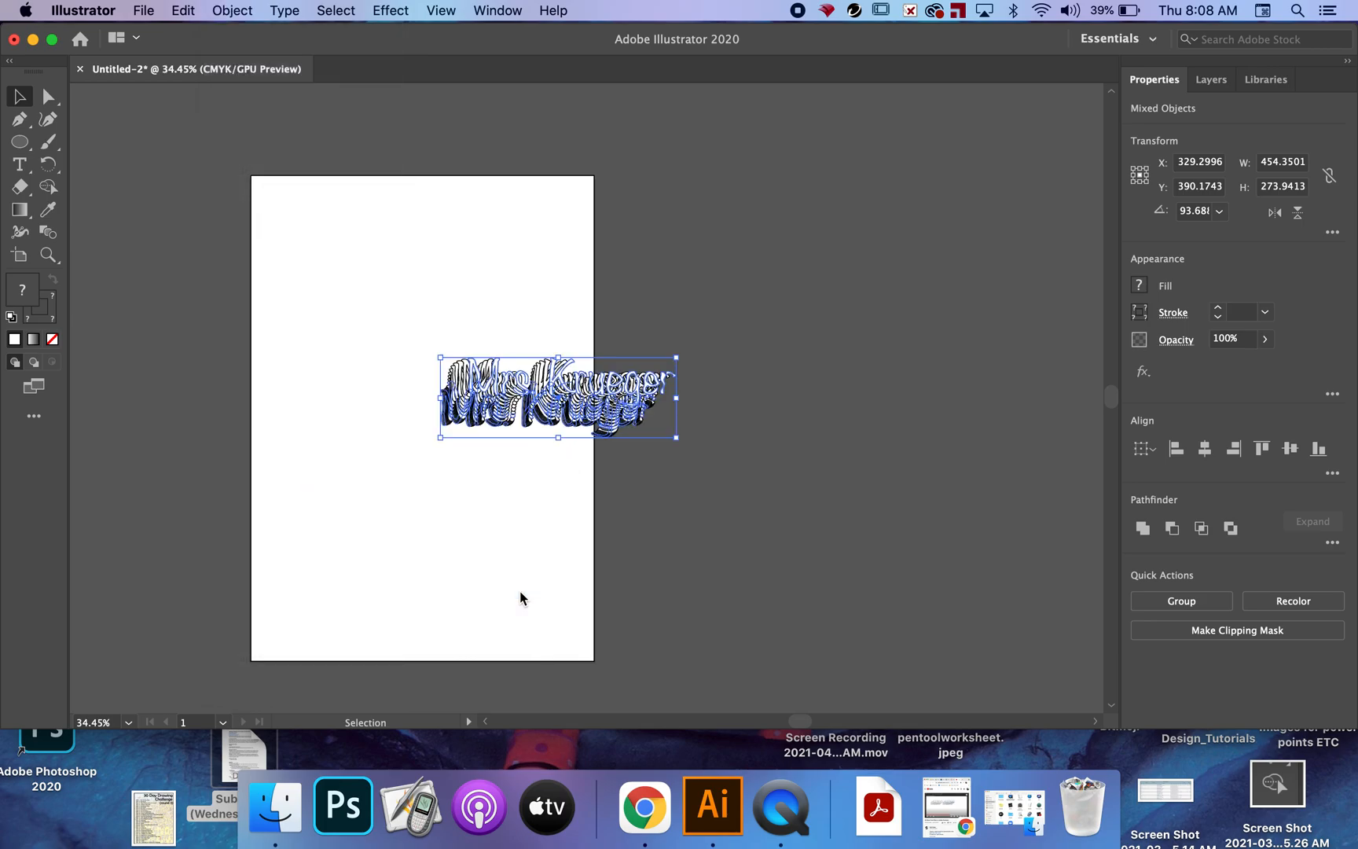
left_click(481, 514)
Step: Move the blended lettering left and slightly down so it lies fully inside the artboard
scroll(482, 513, "up", 5)
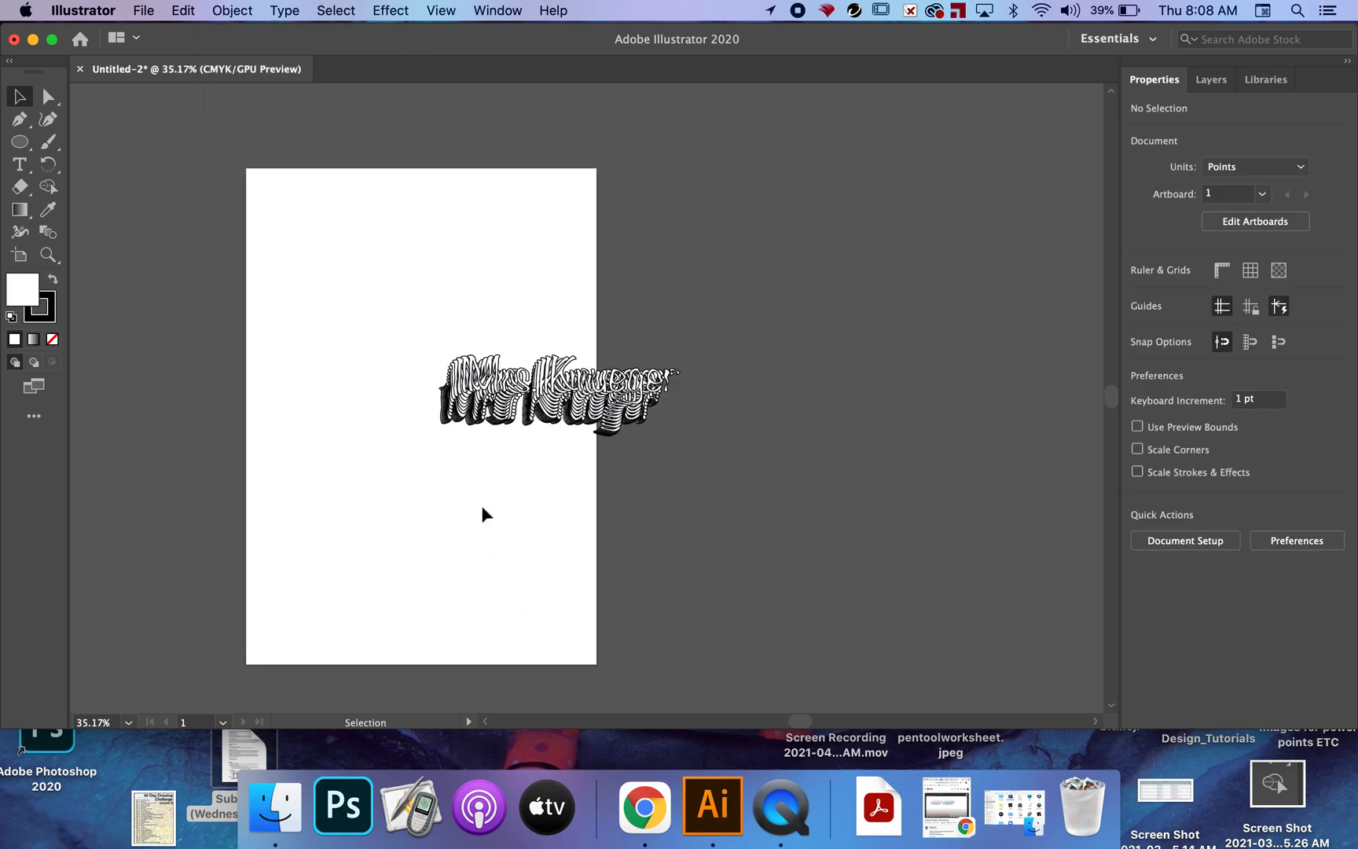
left_click_drag(492, 310, 289, 411)
left_click(343, 491)
Step: Reverse the spine of the blended lettering and deselect it
scroll(343, 490, "up", 4)
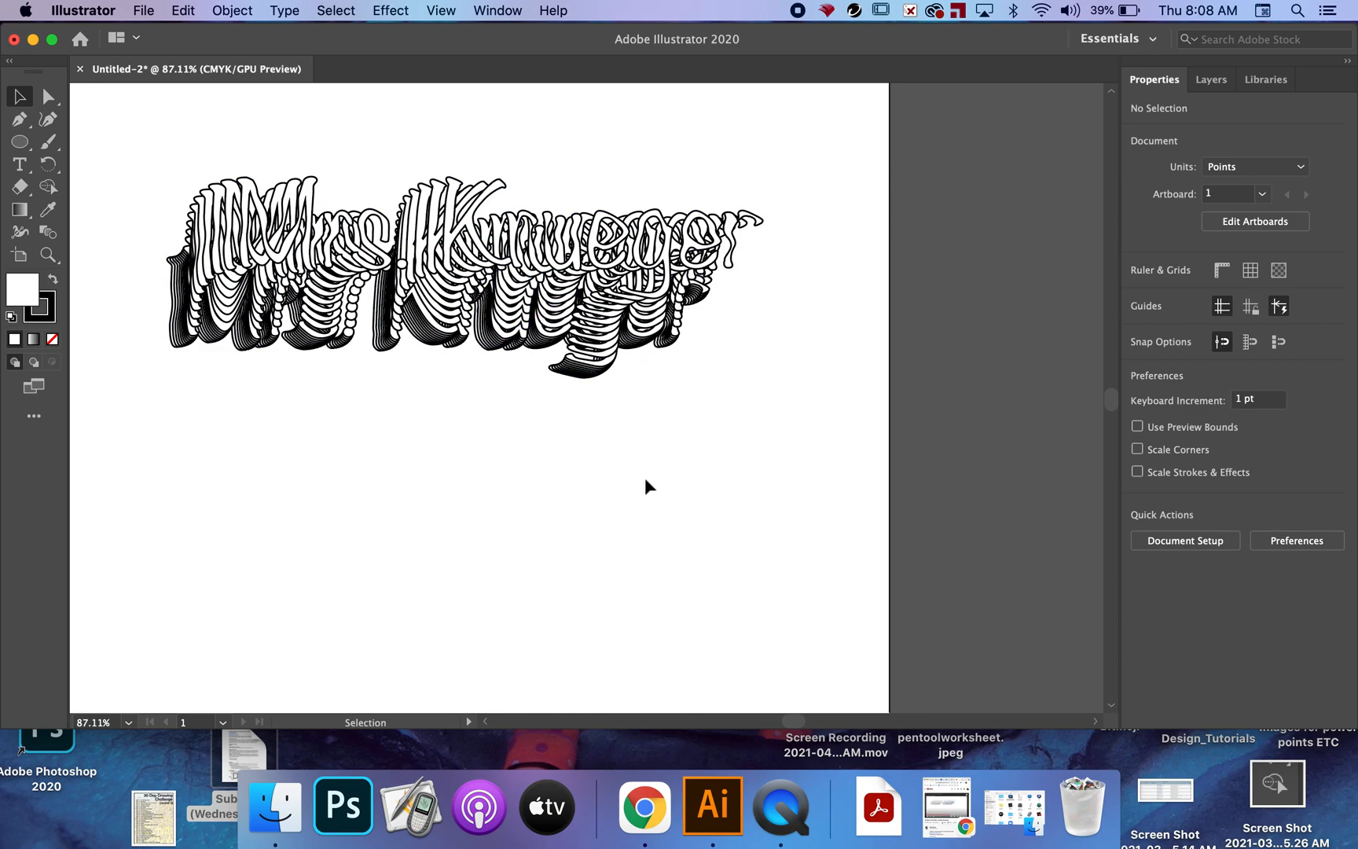
scroll(238, 431, "up", 3)
scroll(237, 430, "up", 1)
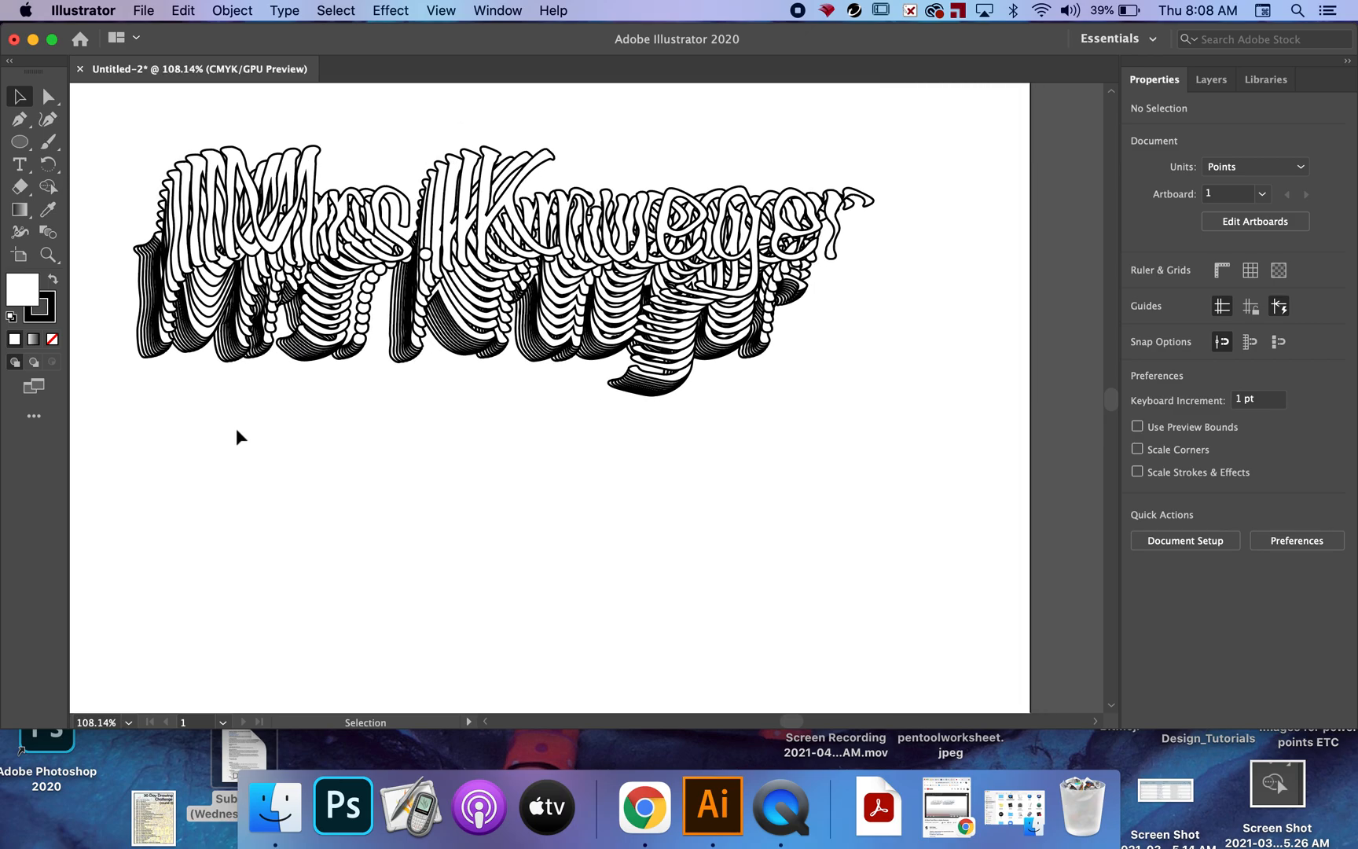
scroll(237, 431, "up", 2)
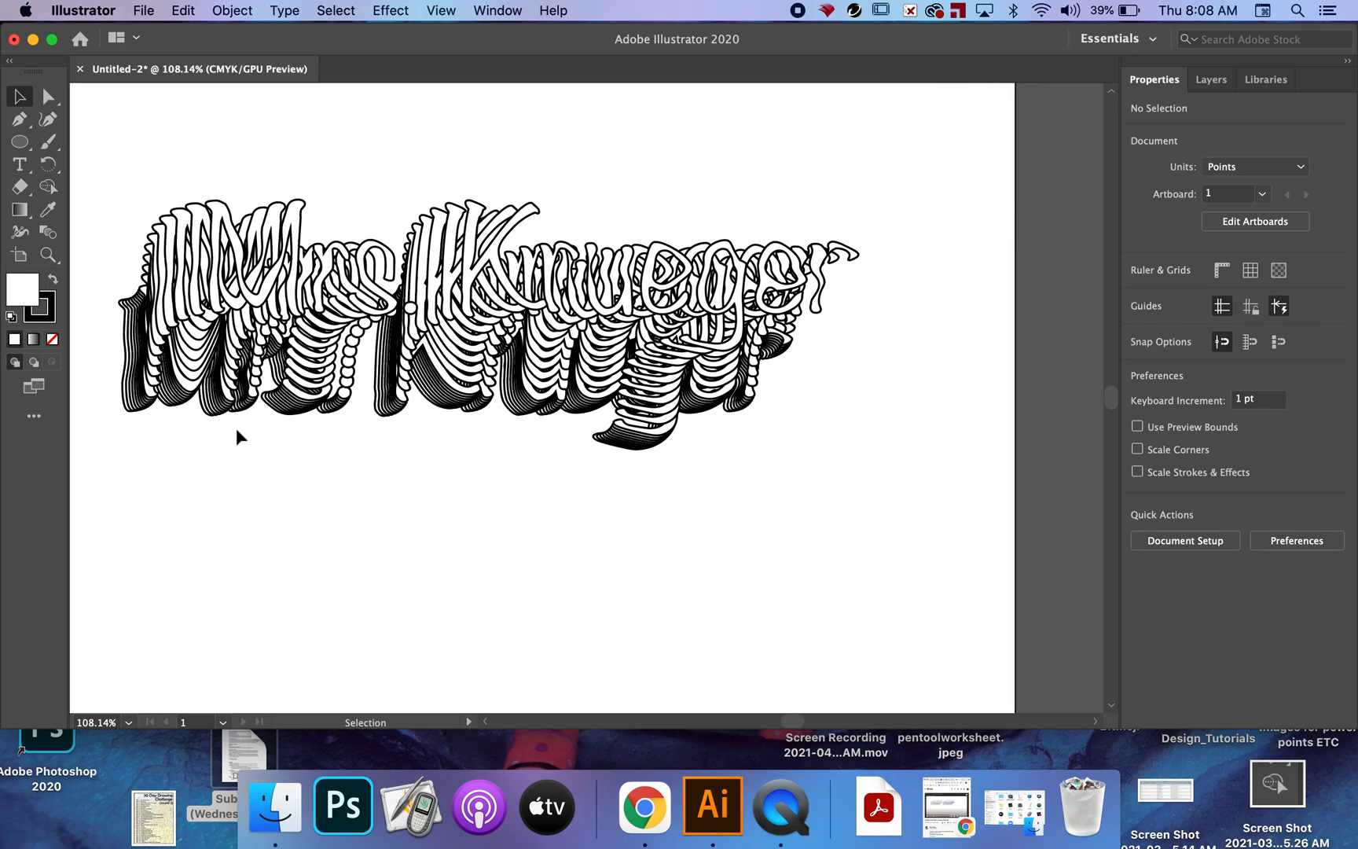
left_click(444, 264)
left_click(372, 525)
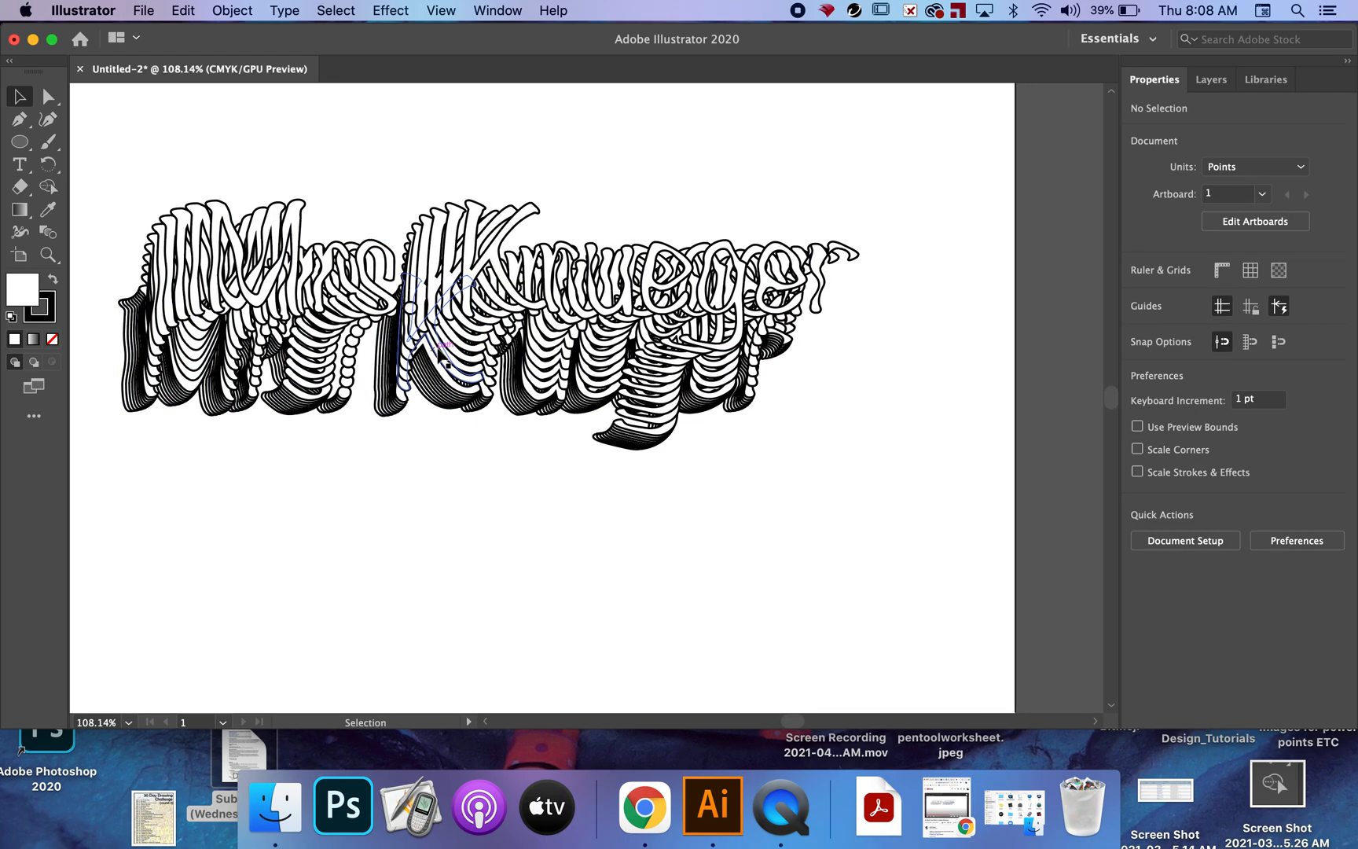
left_click(437, 337)
left_click(233, 10)
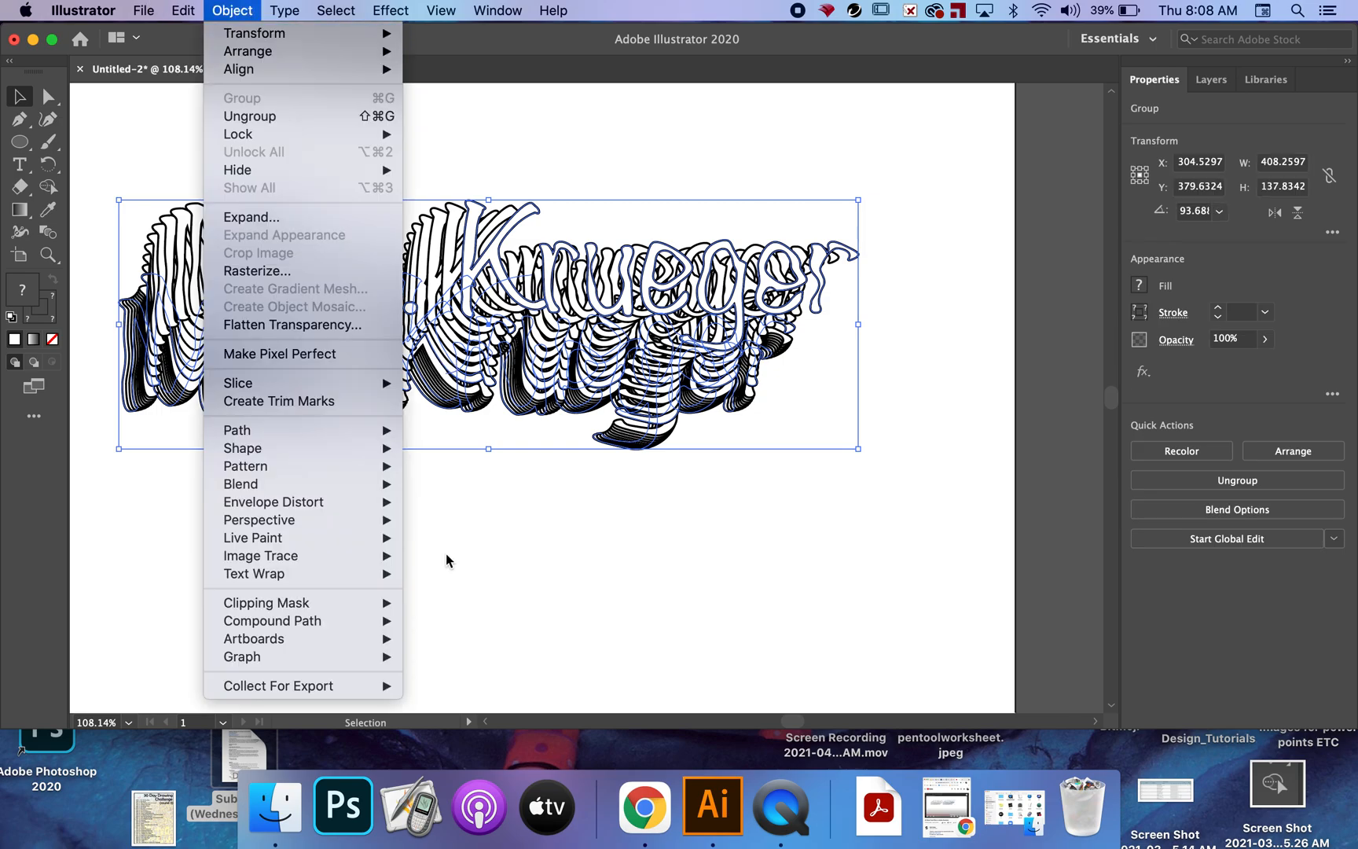
mouse_move(381, 465)
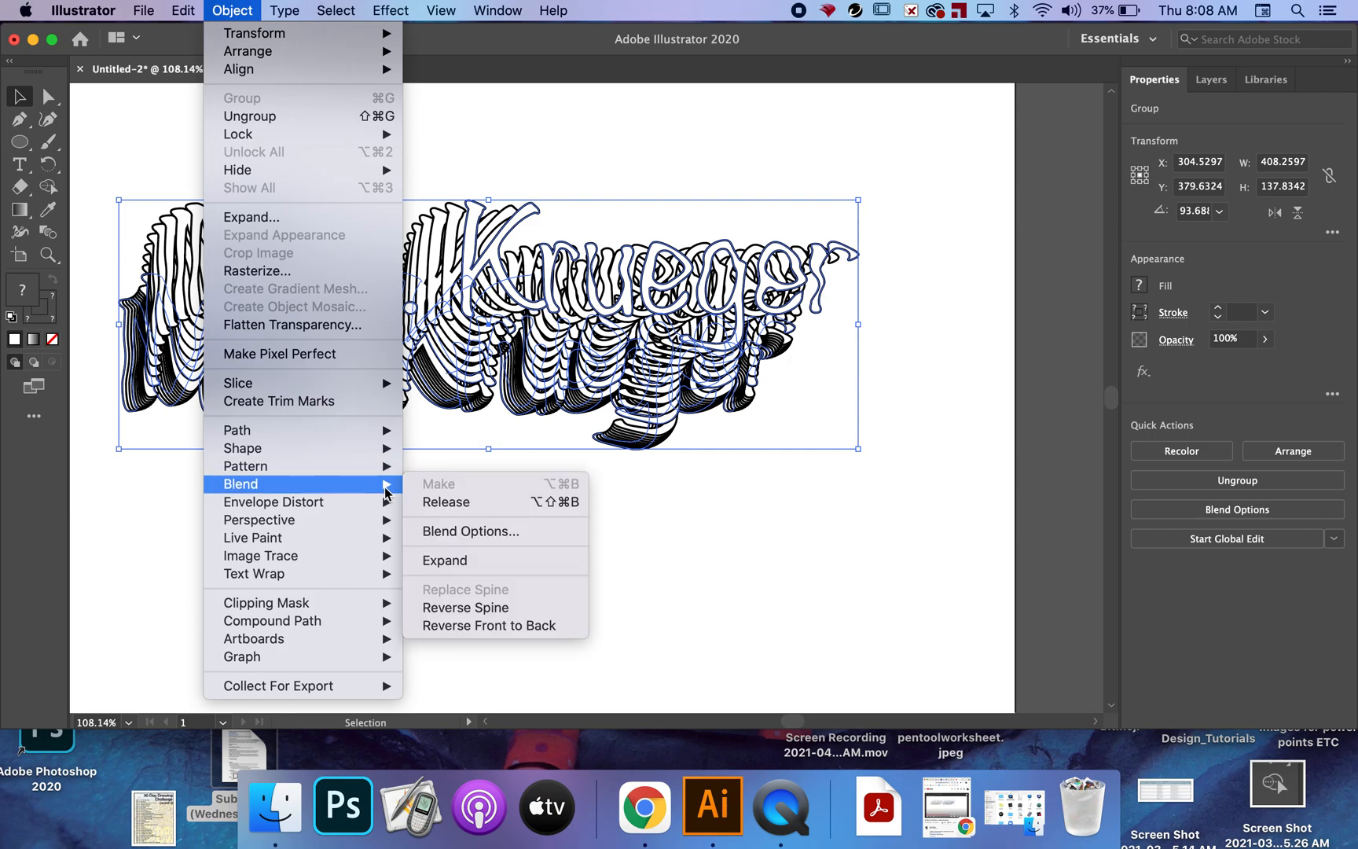
left_click(497, 609)
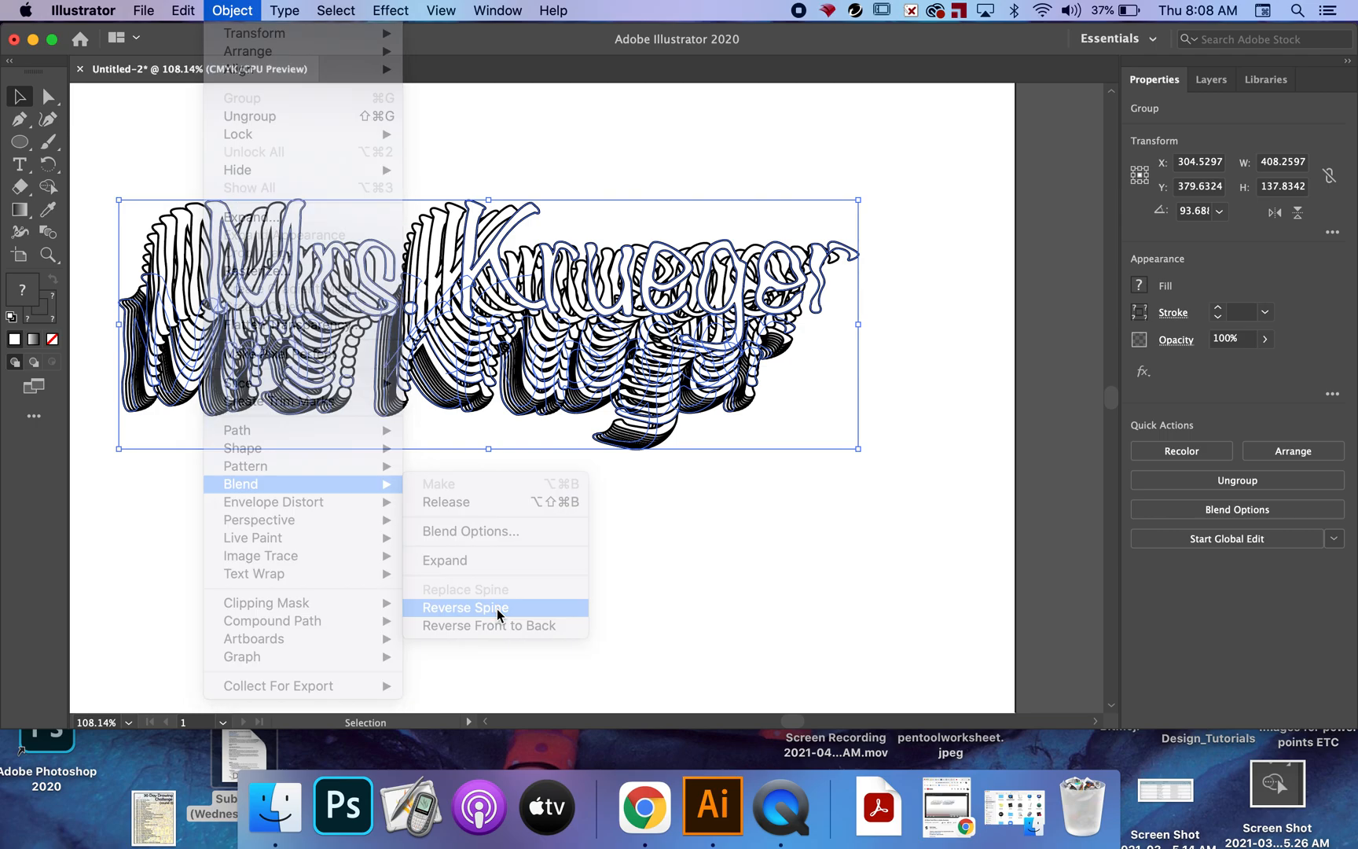
left_click(562, 559)
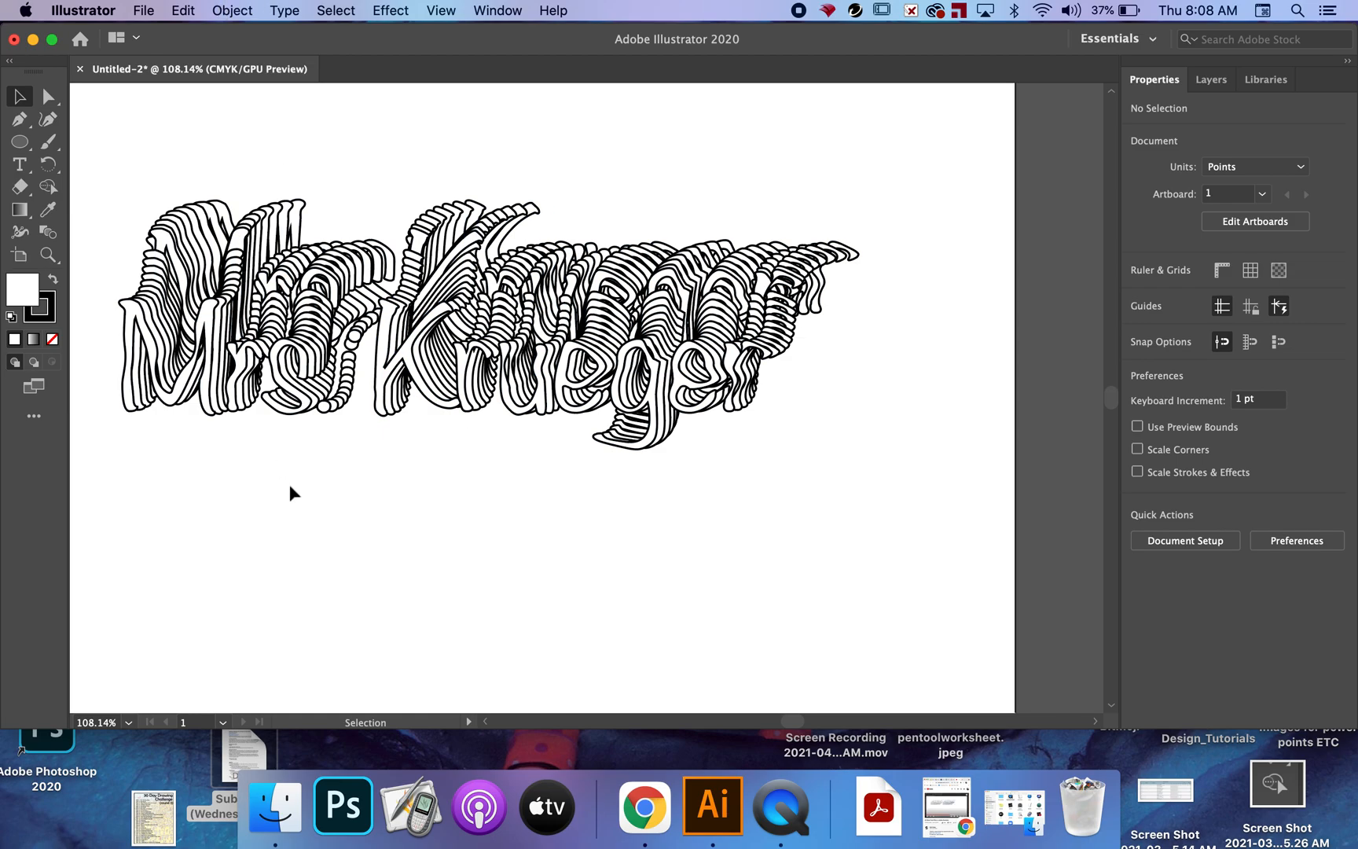
Step: Expand Layer 1, its group and the blend inside it to list the blend's component objects
scroll(198, 615, "down", 5)
scroll(198, 617, "up", 6)
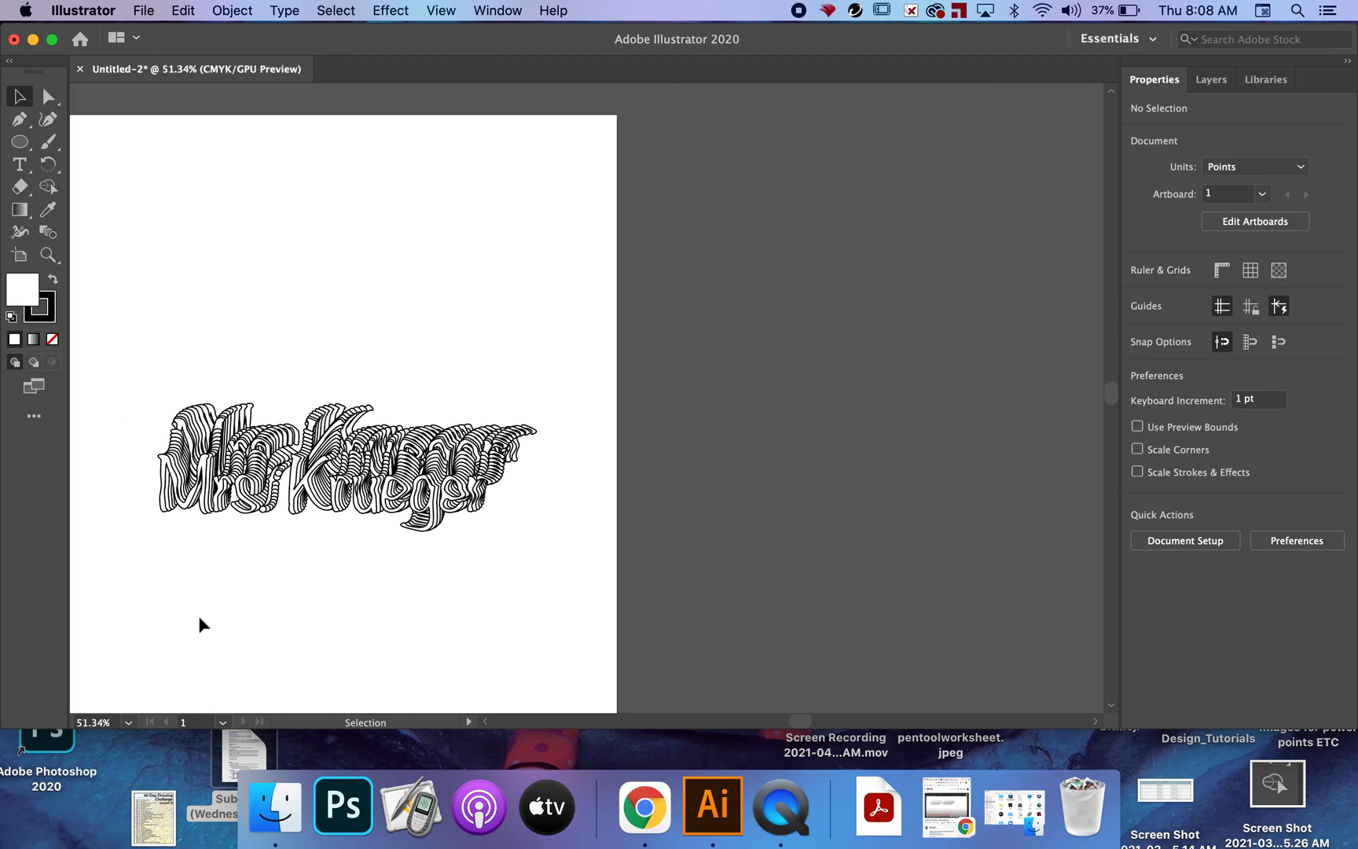
scroll(198, 616, "left", 3)
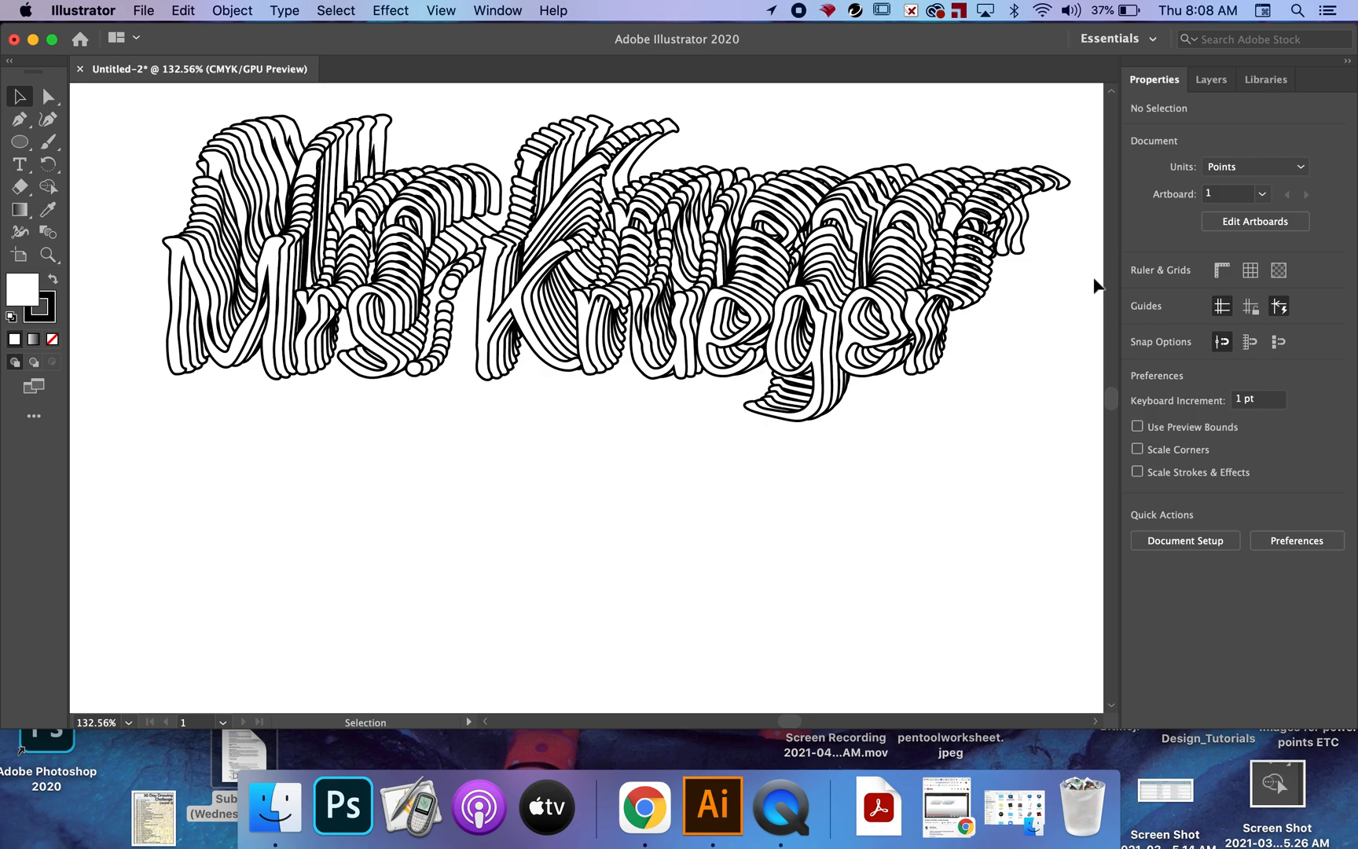
left_click(1214, 69)
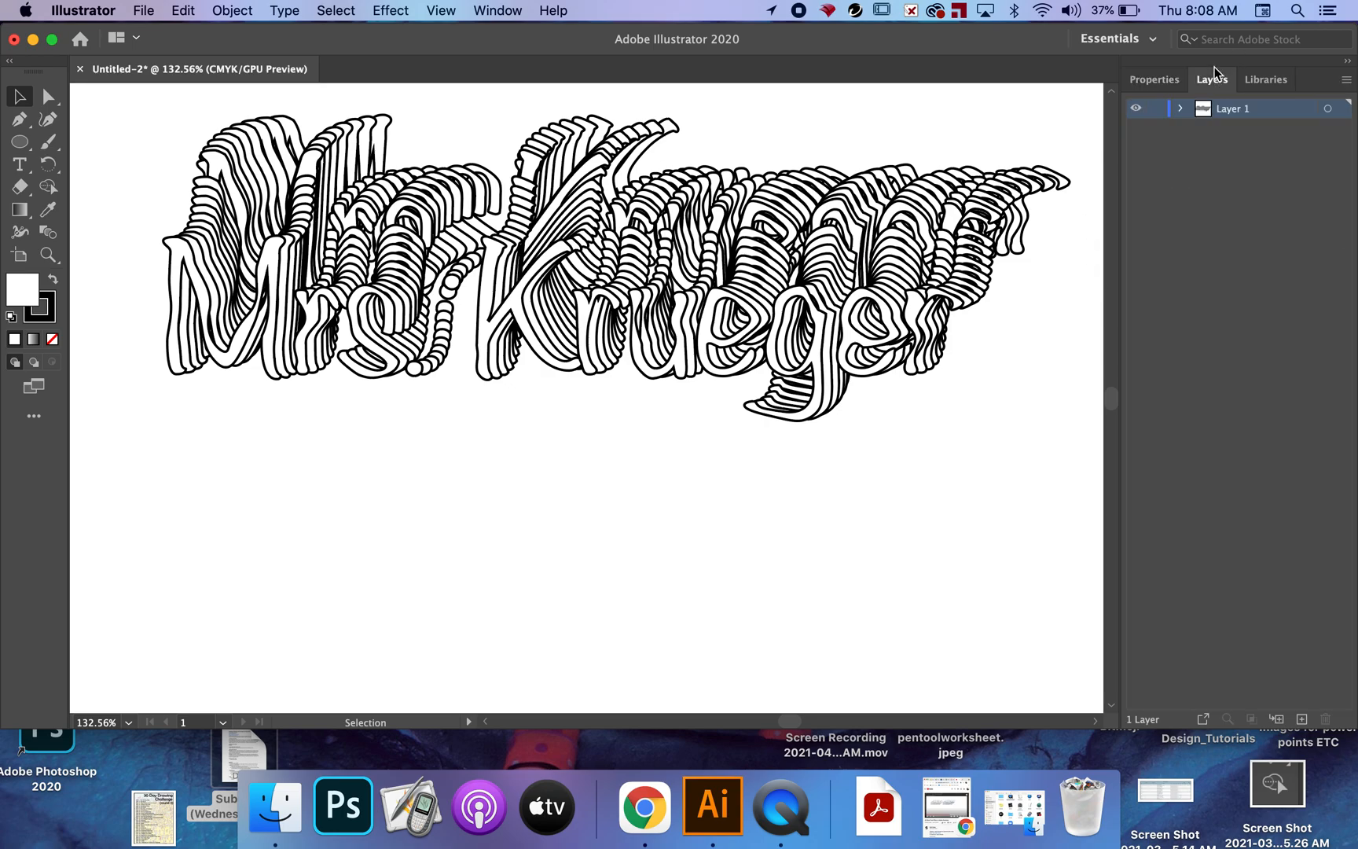
left_click(1180, 109)
left_click(1203, 129)
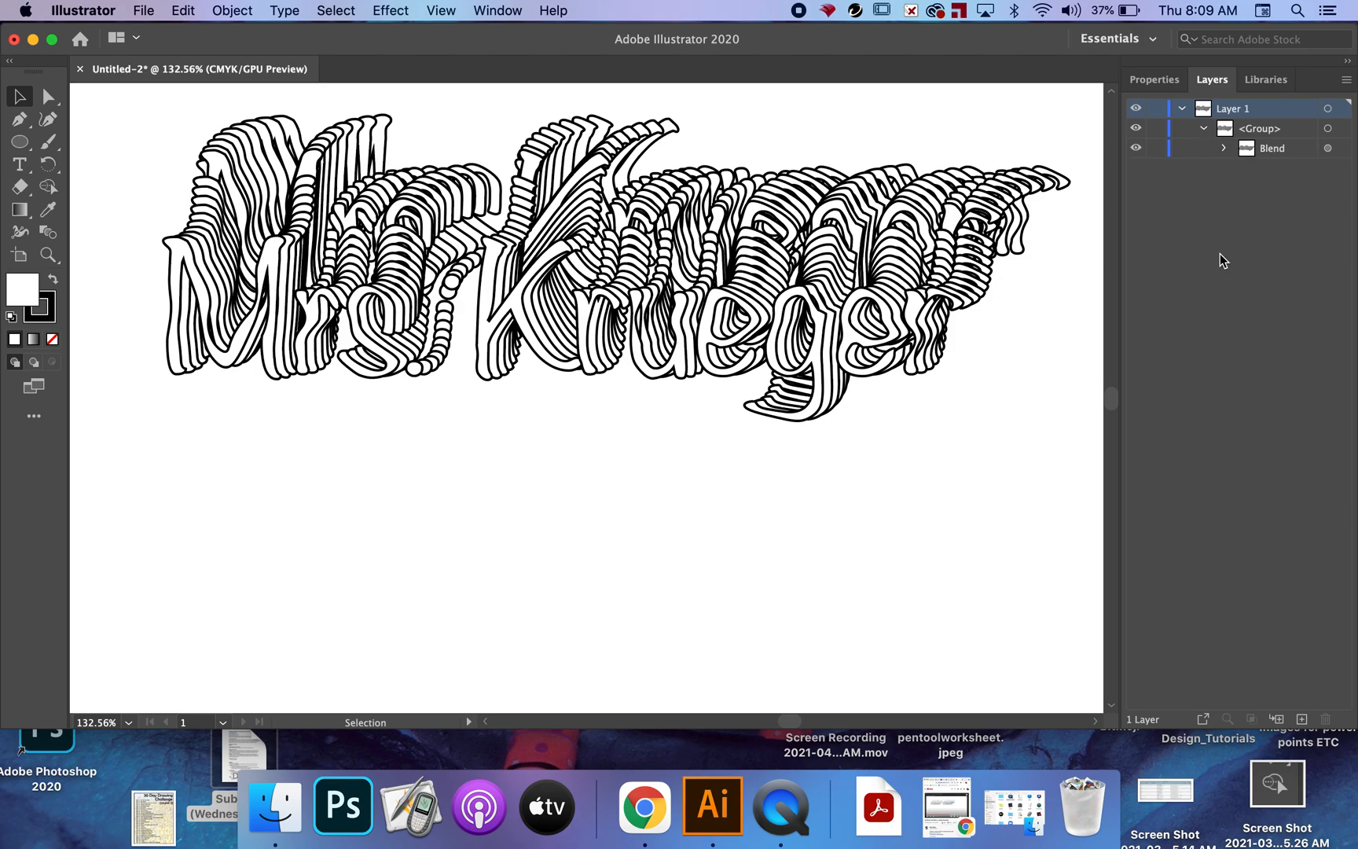
left_click(1224, 150)
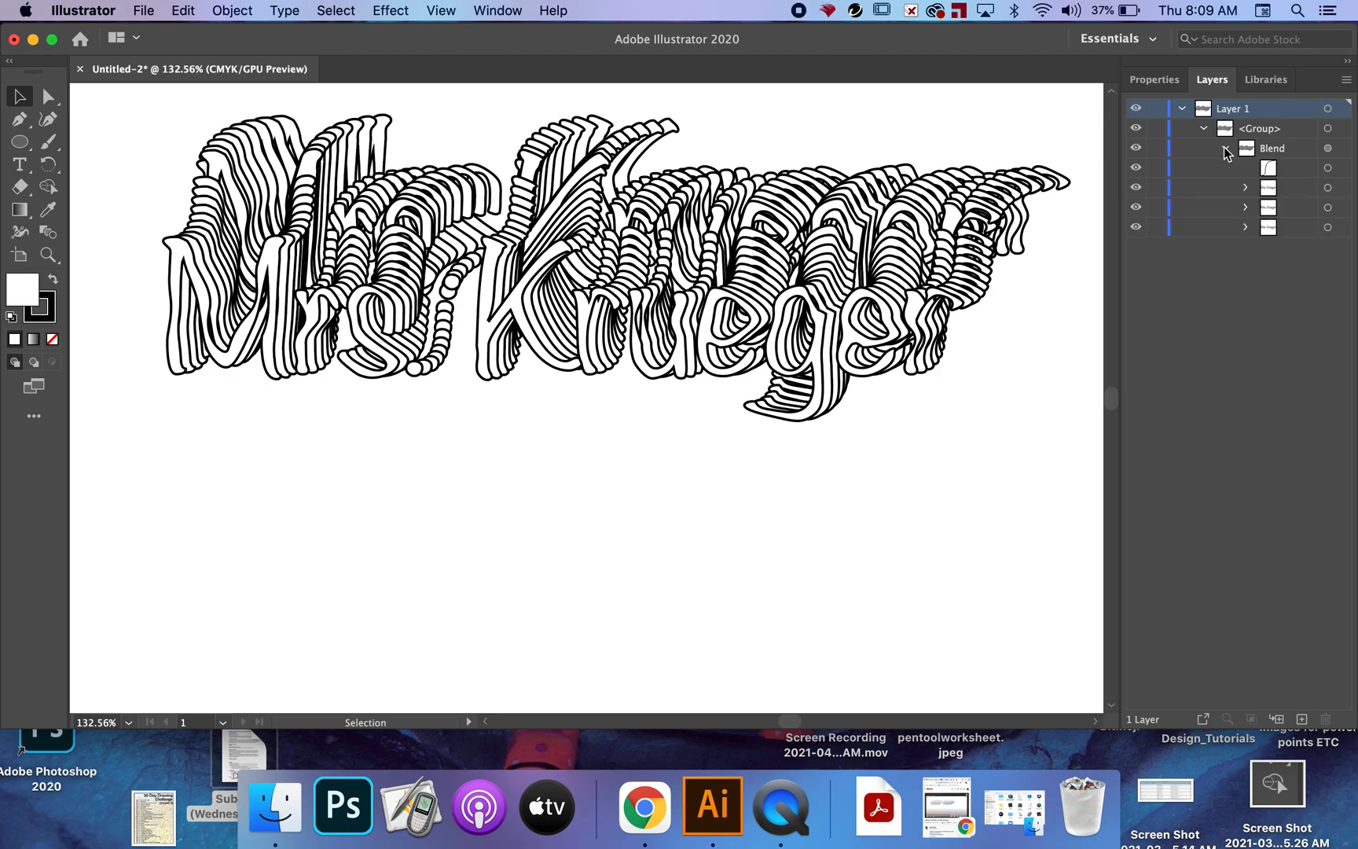
left_click(1205, 129)
left_click(1203, 128)
left_click(1203, 128)
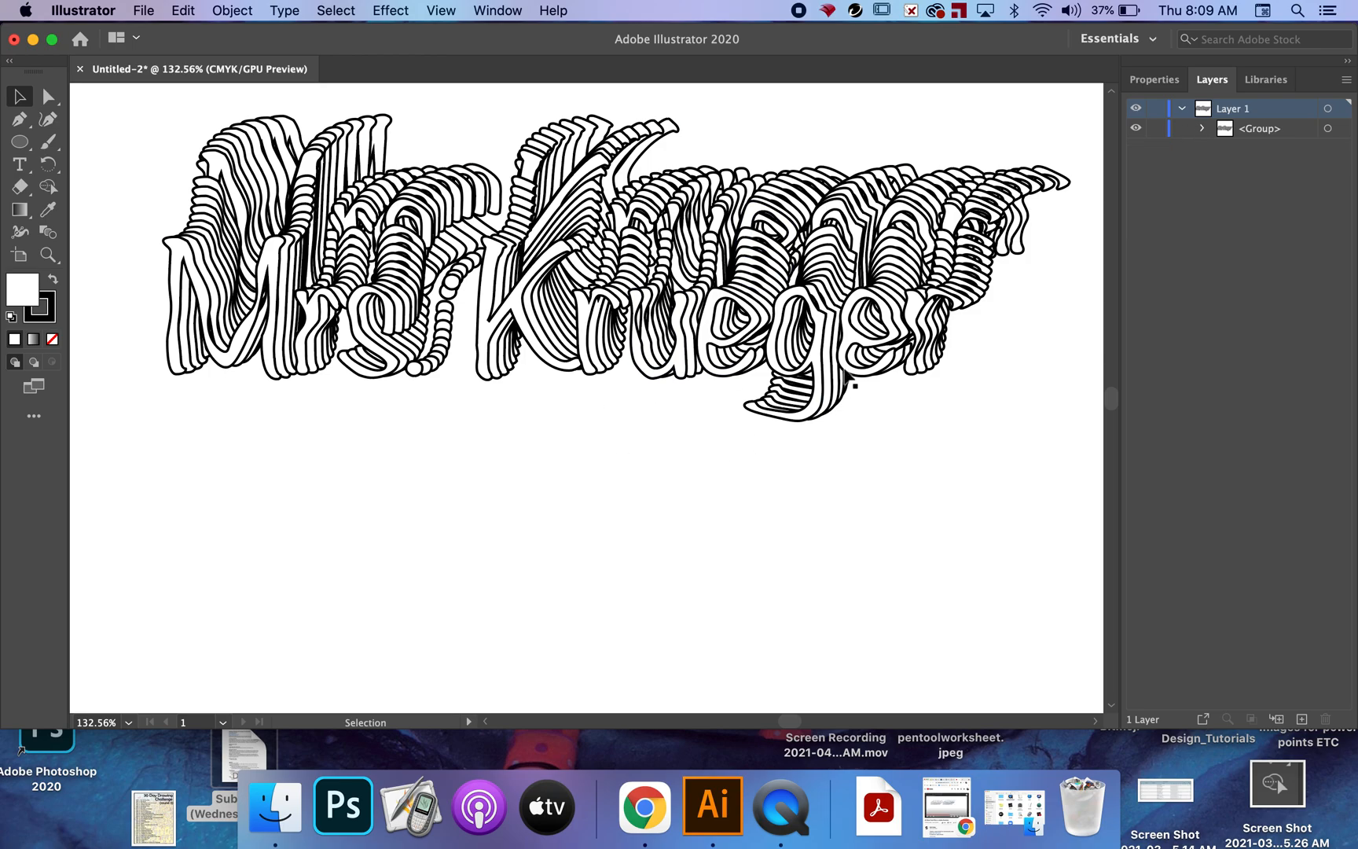
left_click(1204, 128)
left_click(1237, 175)
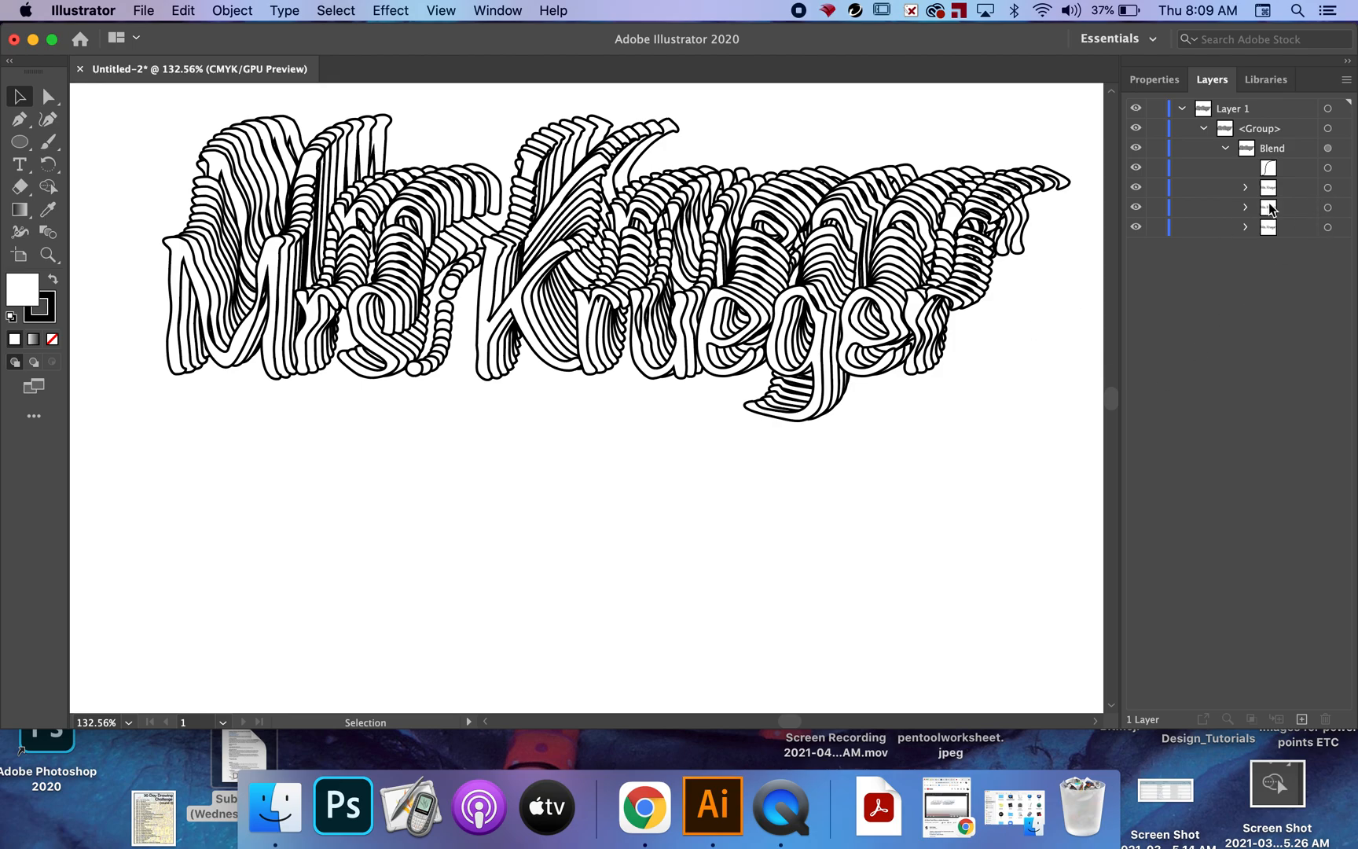
Step: Target the front copy of the lettering inside the blend, try a yellow fill on it, and settle on a light orange fill
left_click_drag(964, 48, 901, 33)
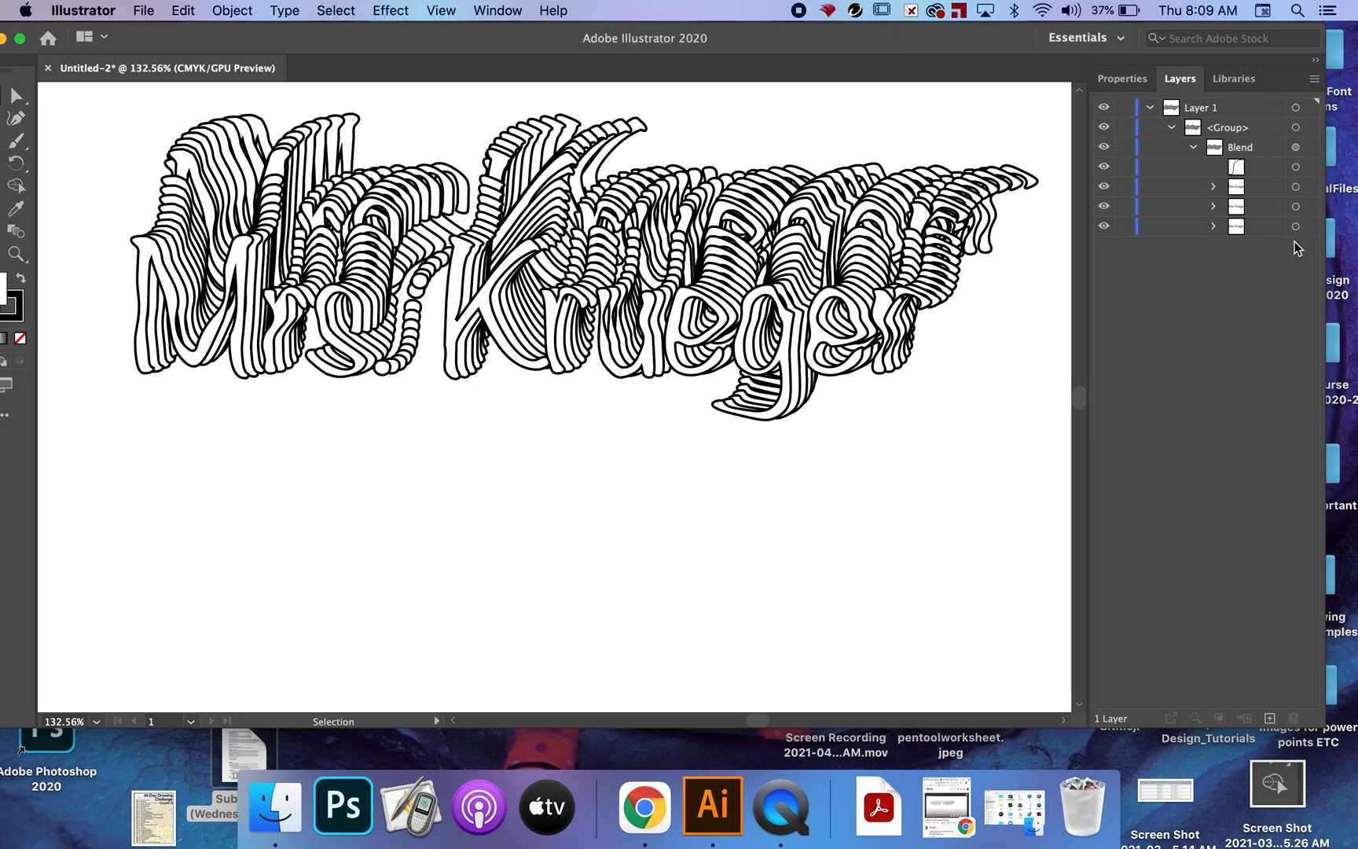
left_click(1295, 186)
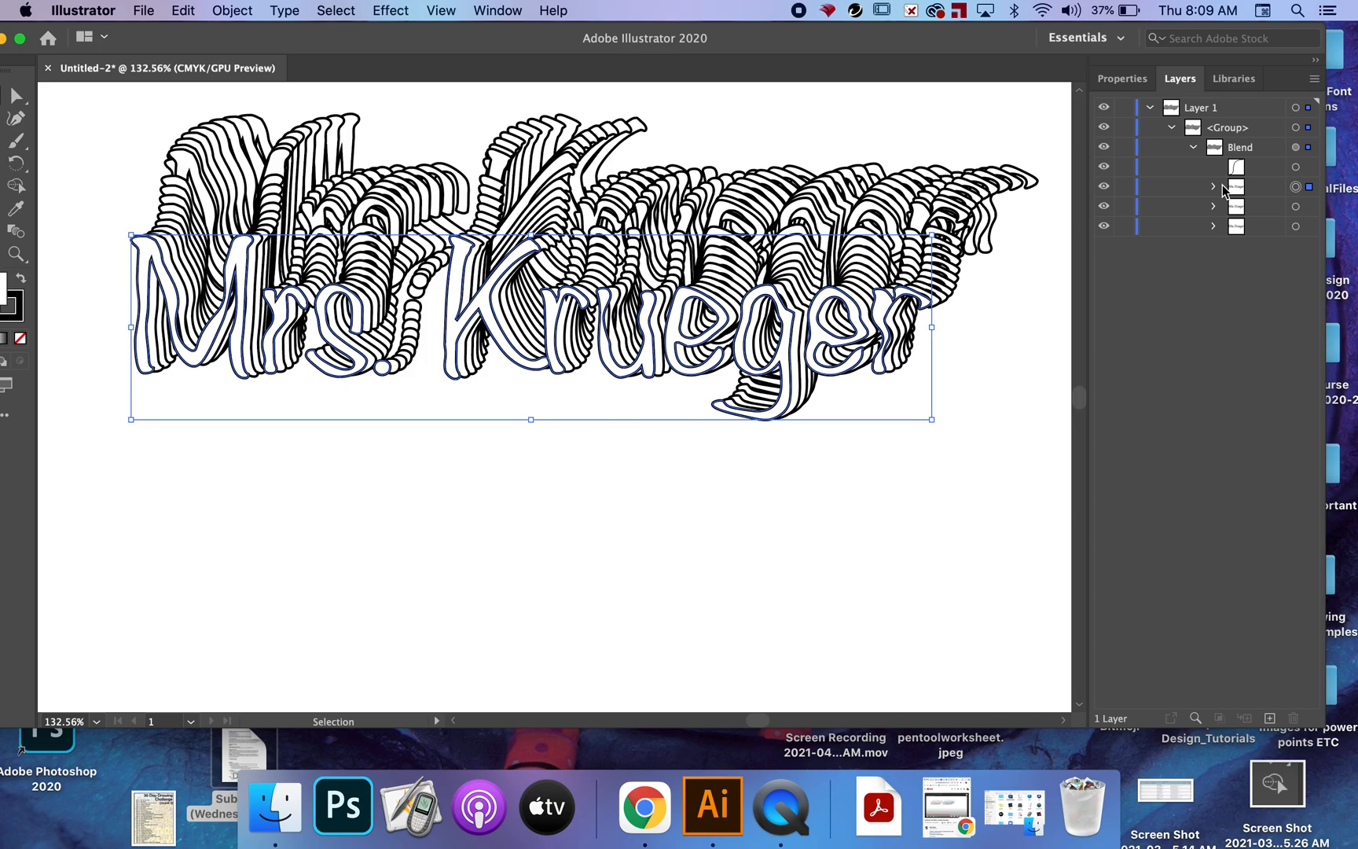
key("super+1")
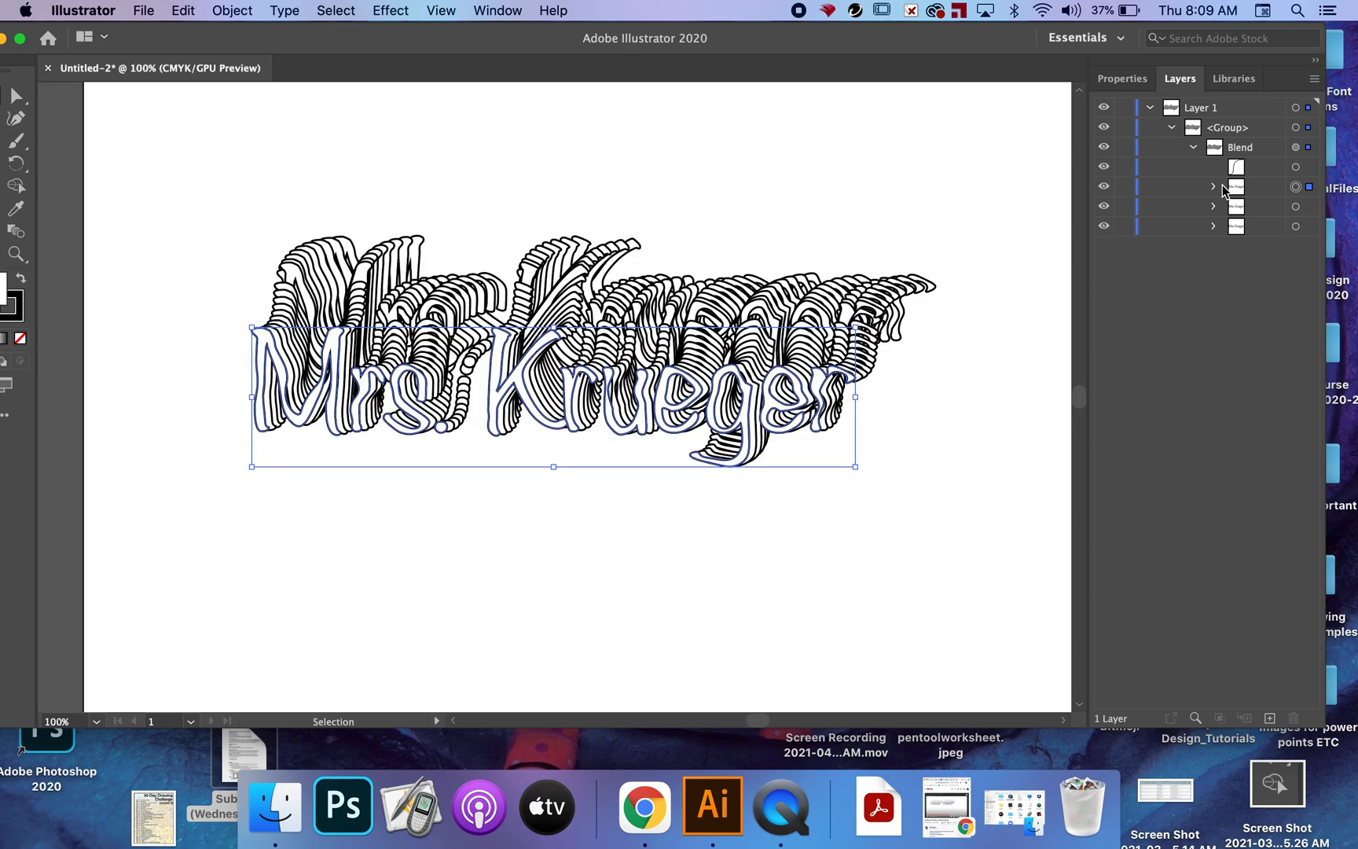
key("super+equal")
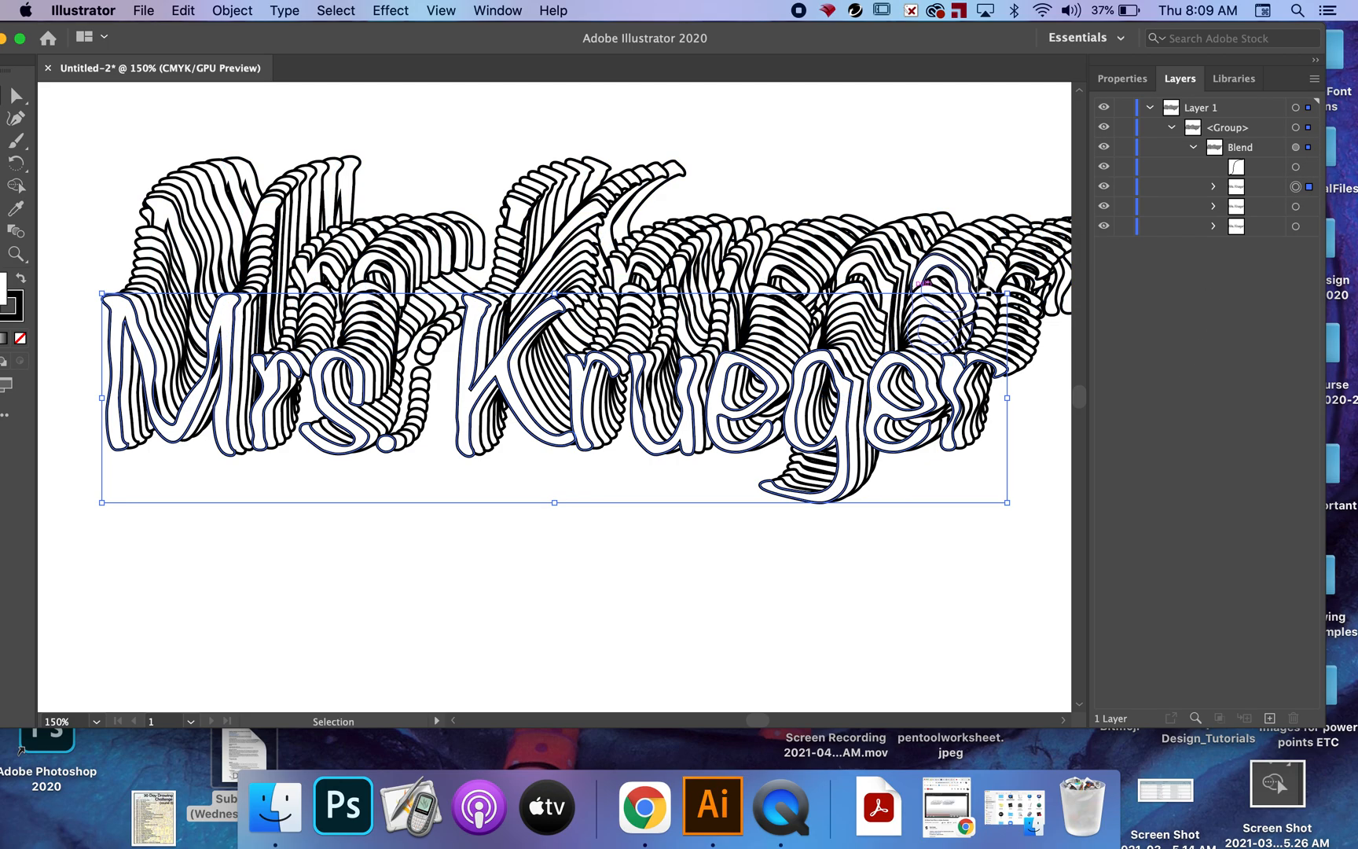
left_click(1130, 85)
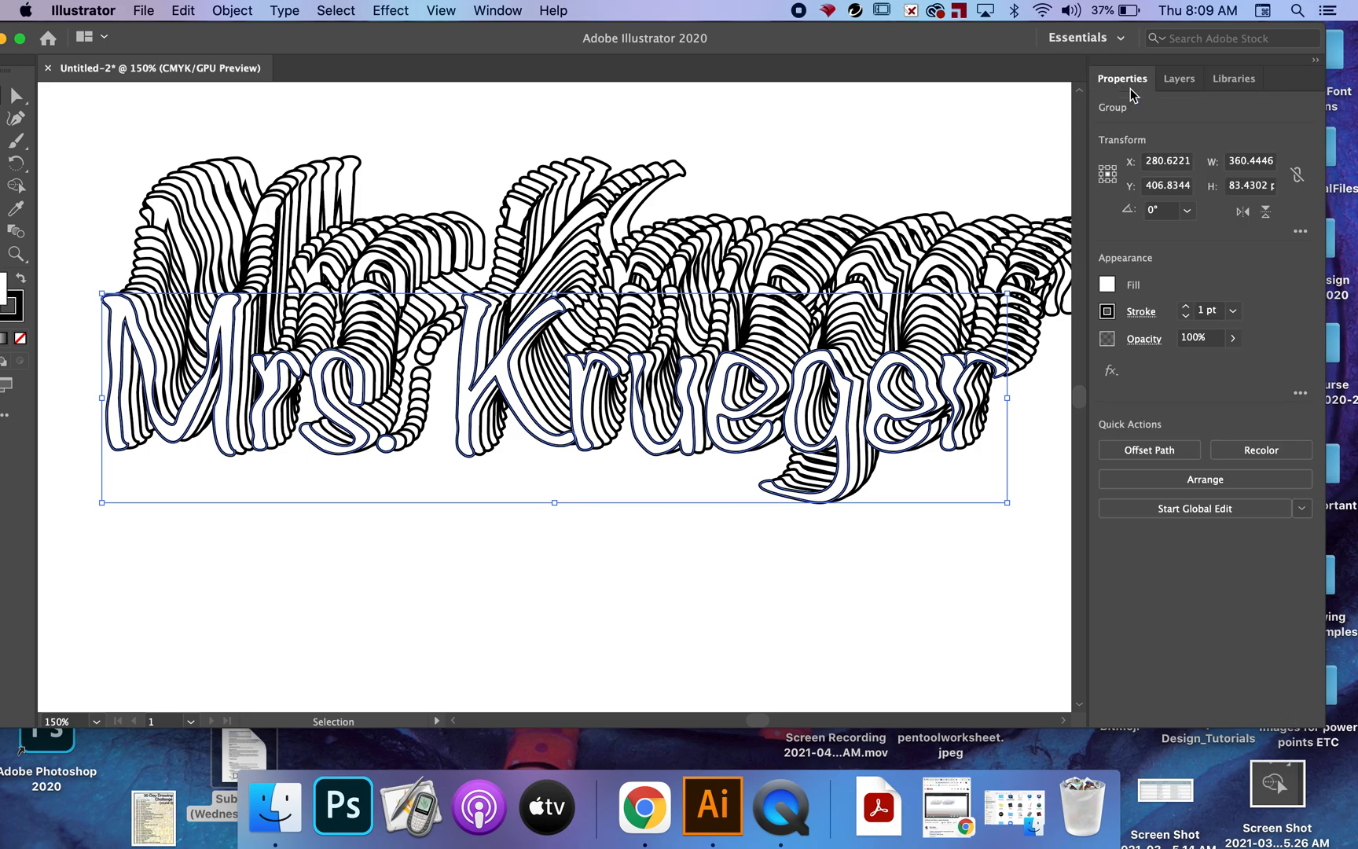
left_click(1107, 283)
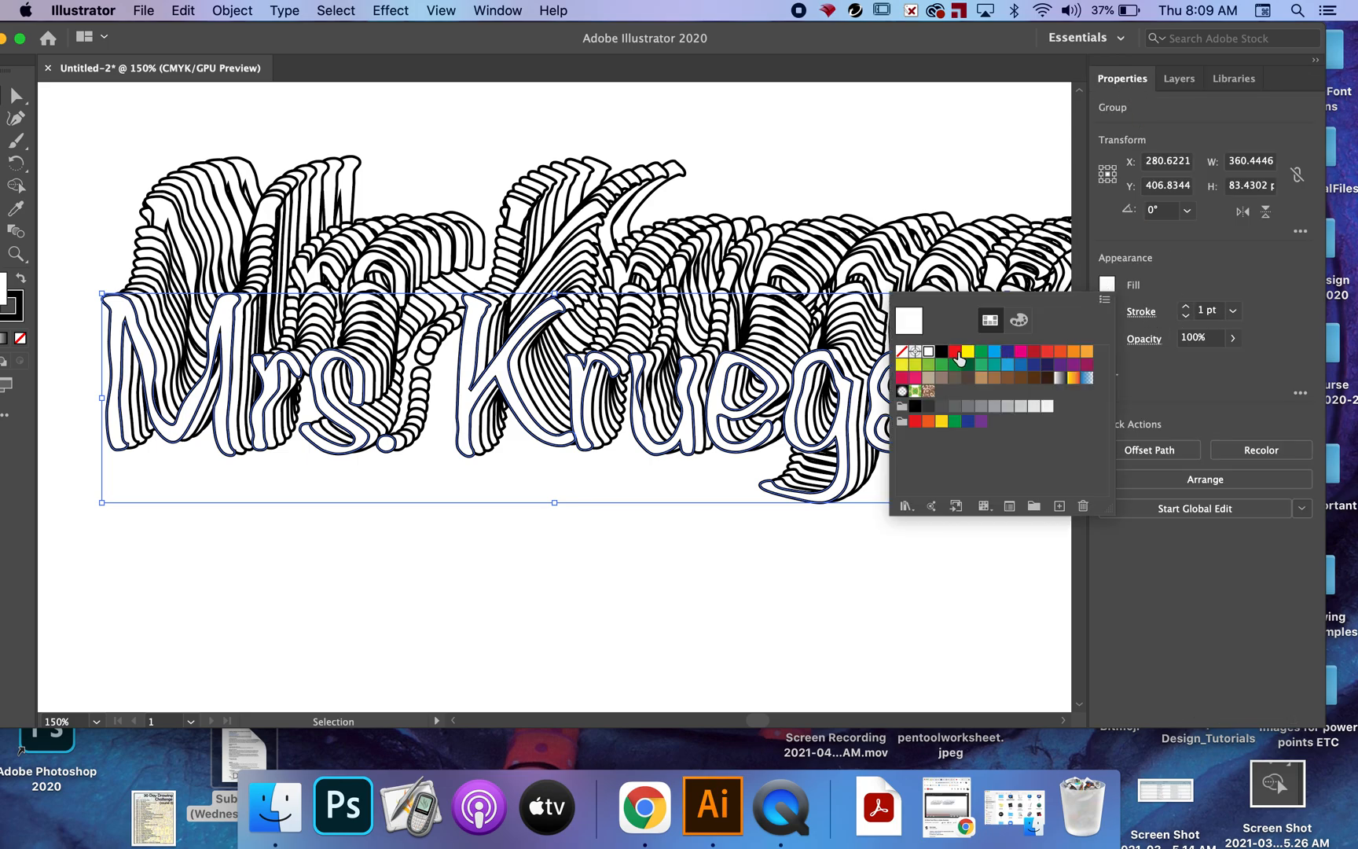
left_click(968, 351)
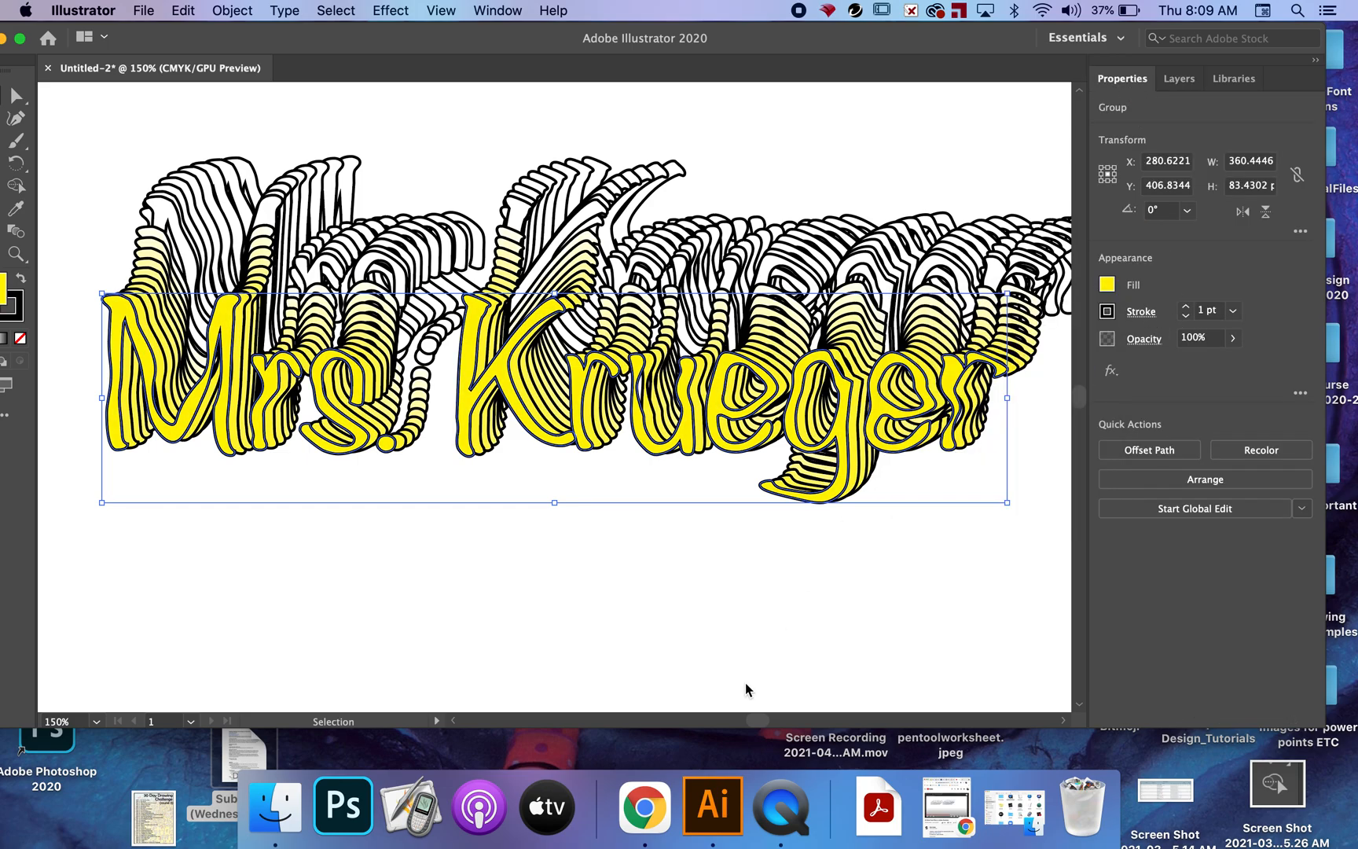
left_click(1107, 283)
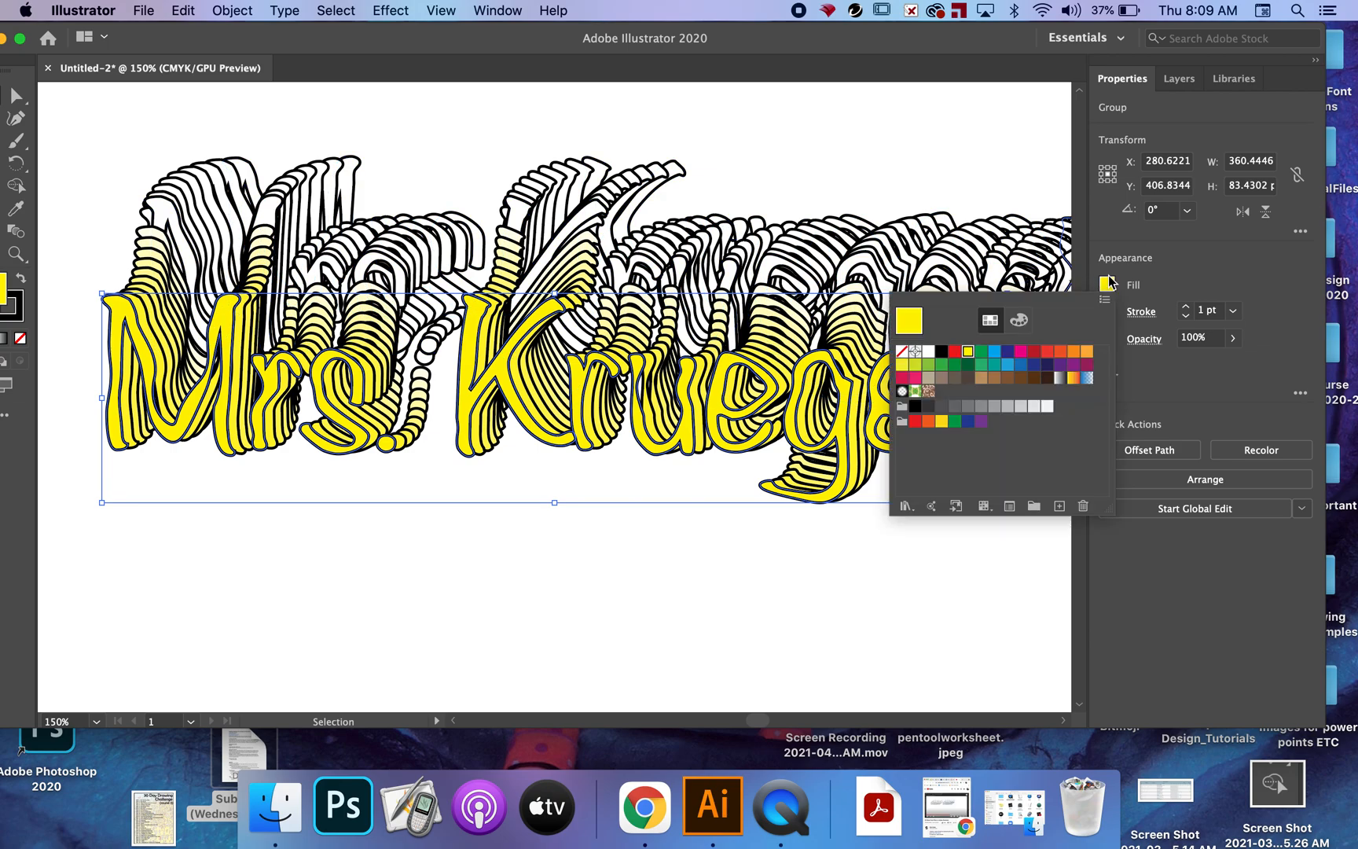
left_click(1086, 352)
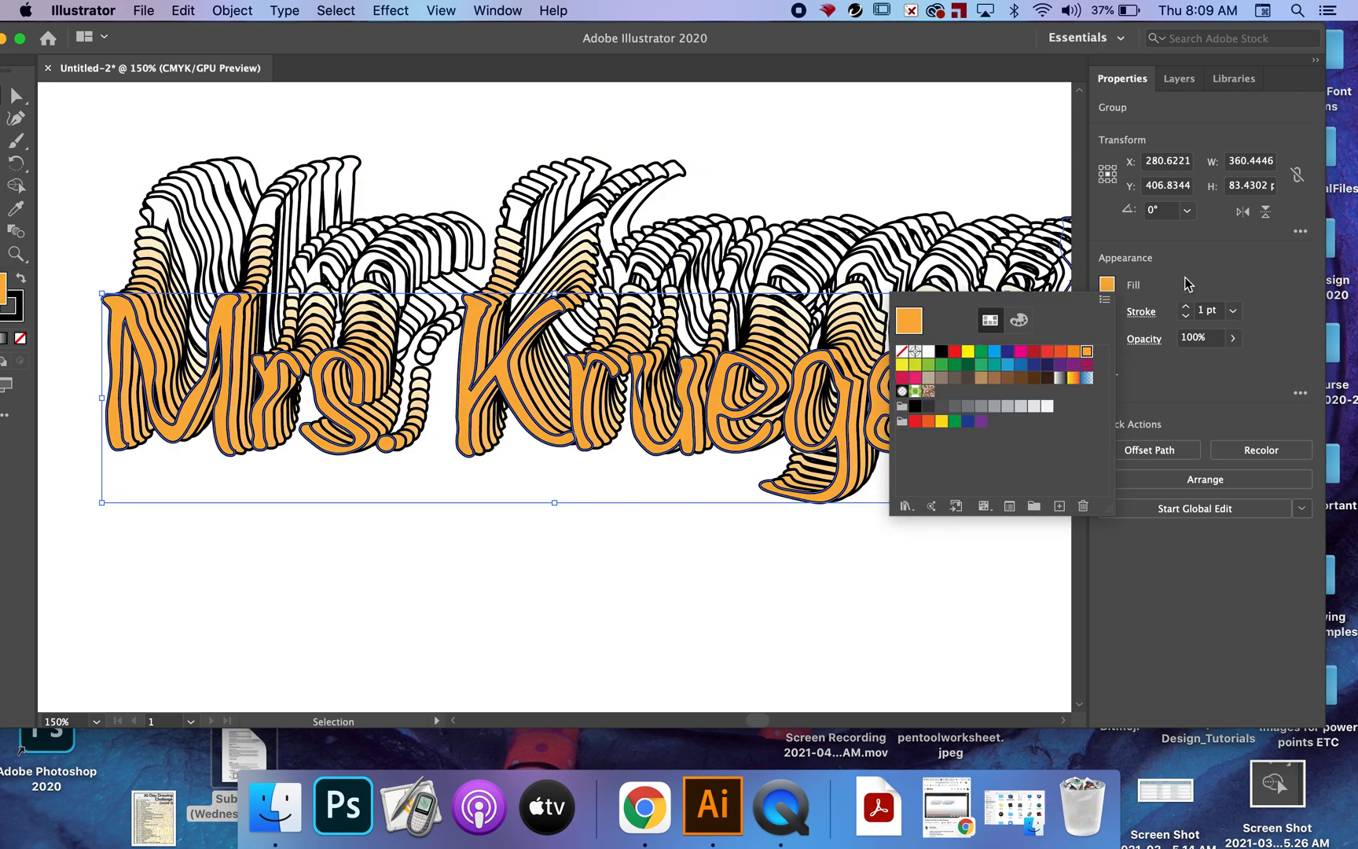
Step: Target the middle copy of the lettering inside the blend and set its fill to dark red
left_click(1179, 78)
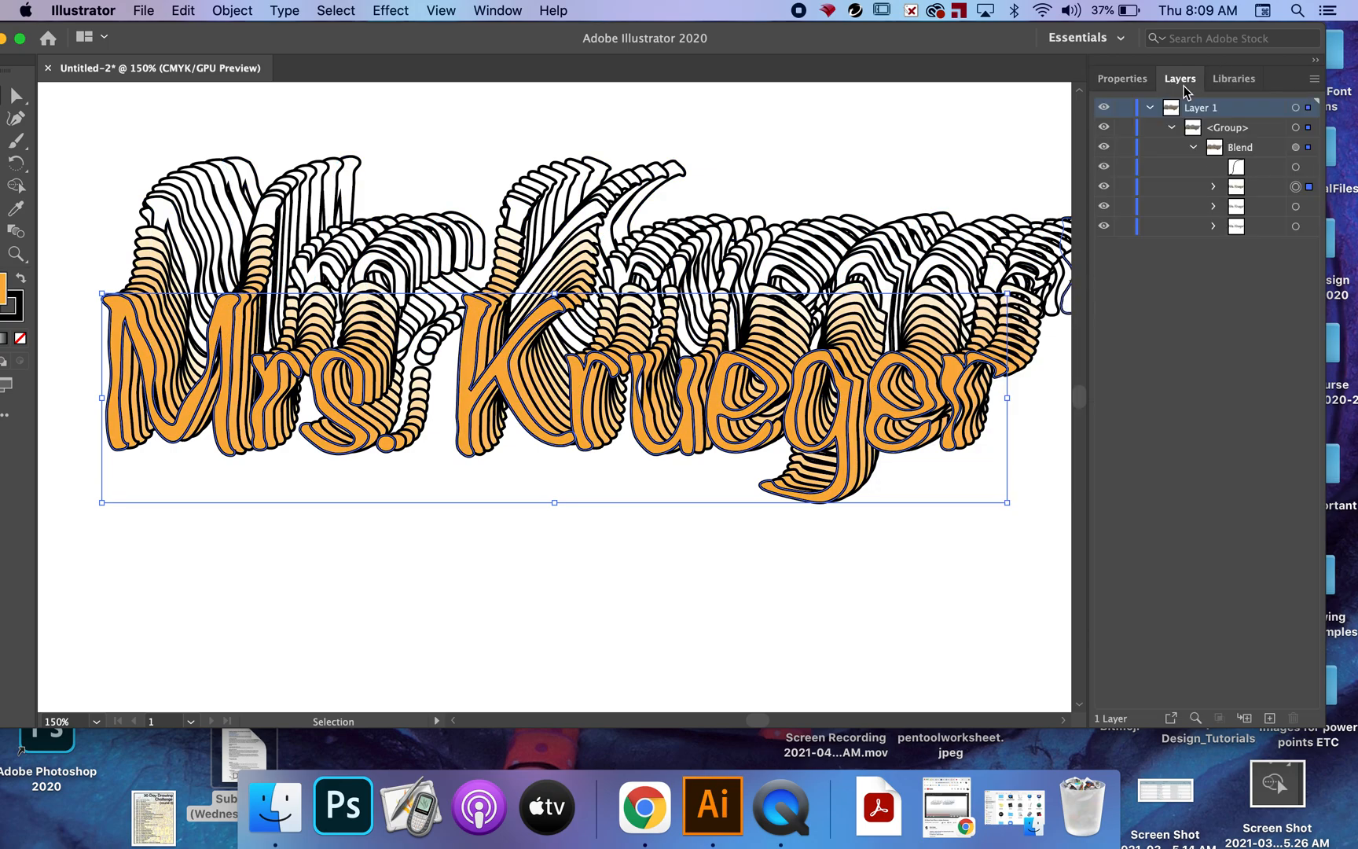
left_click(1296, 206)
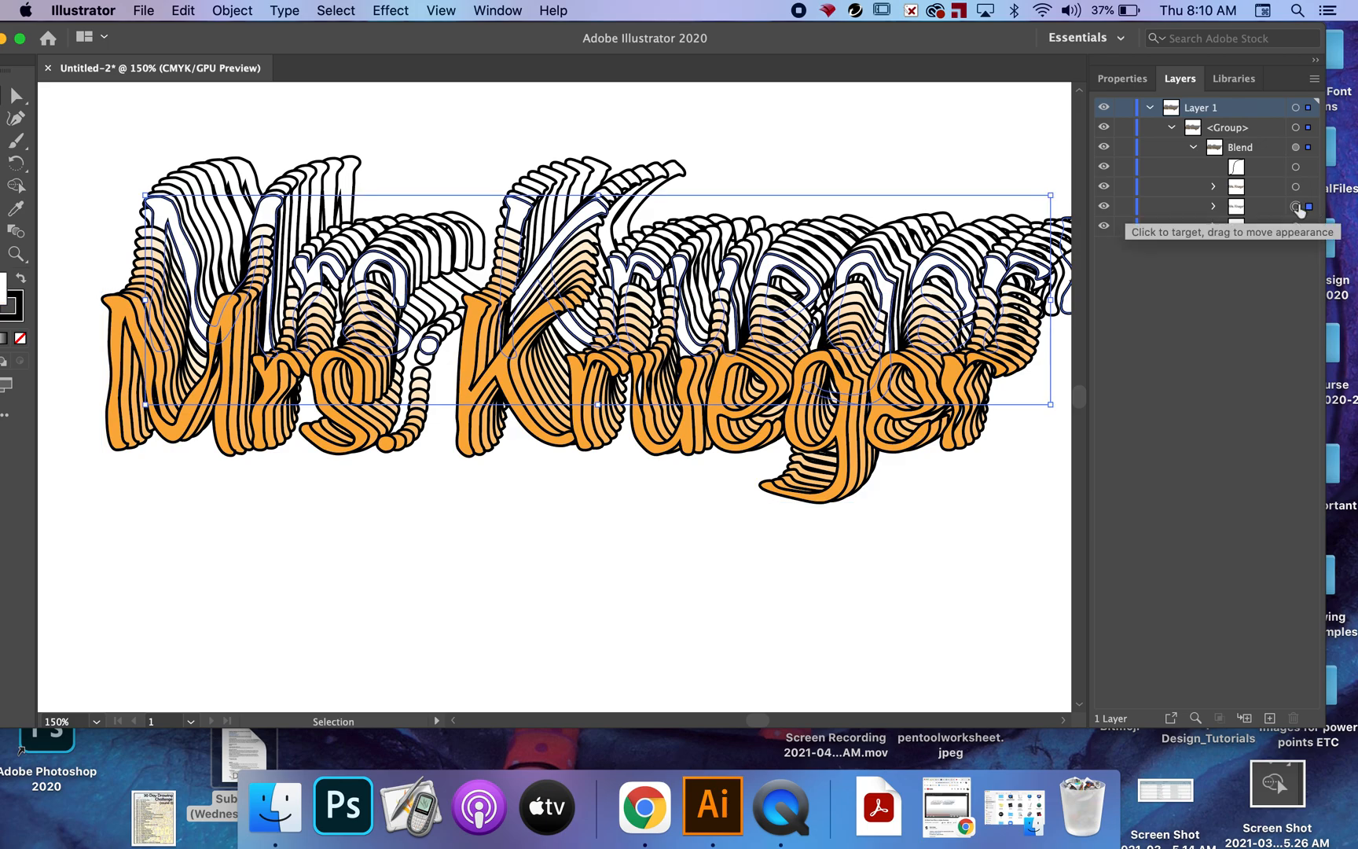
left_click(1124, 78)
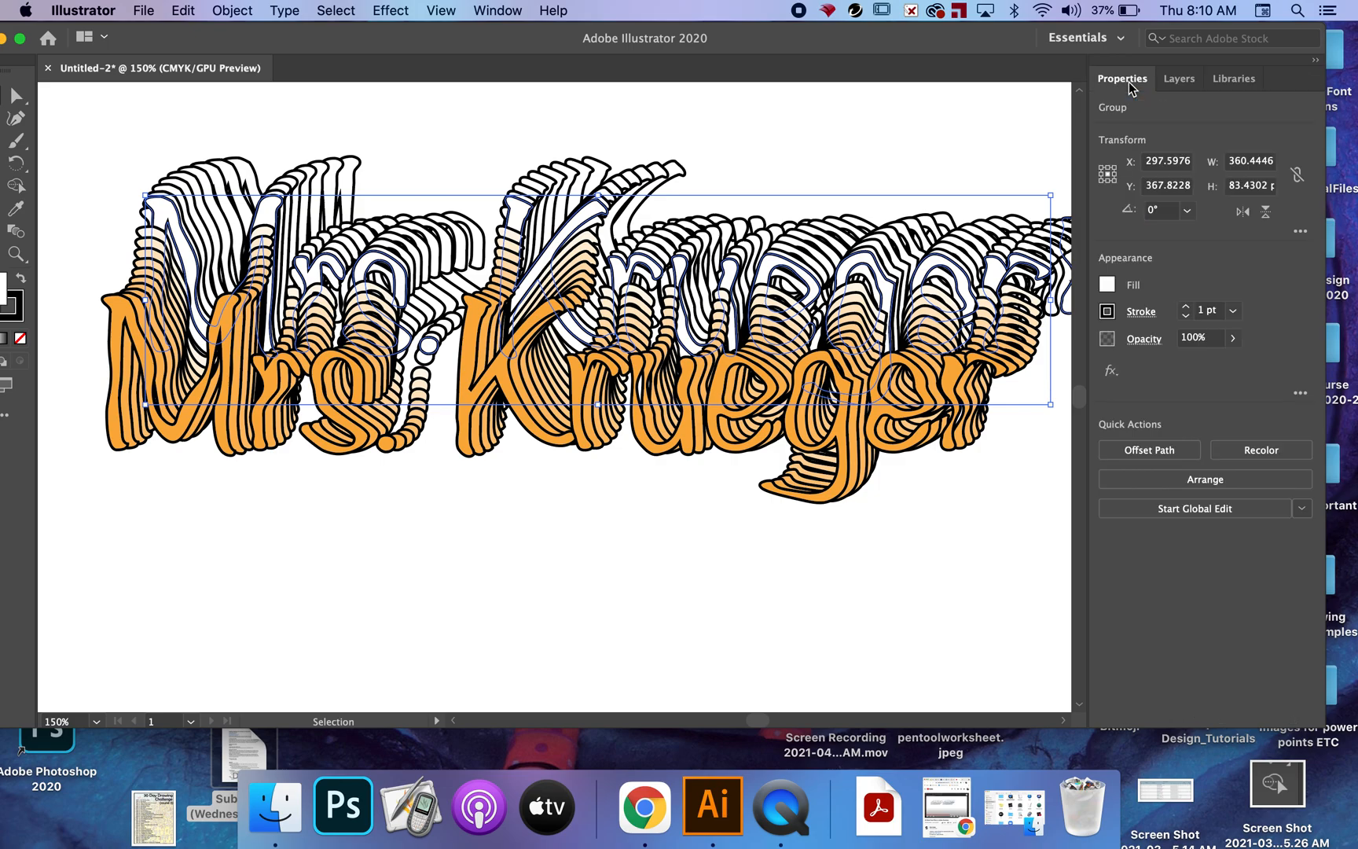
left_click(1108, 285)
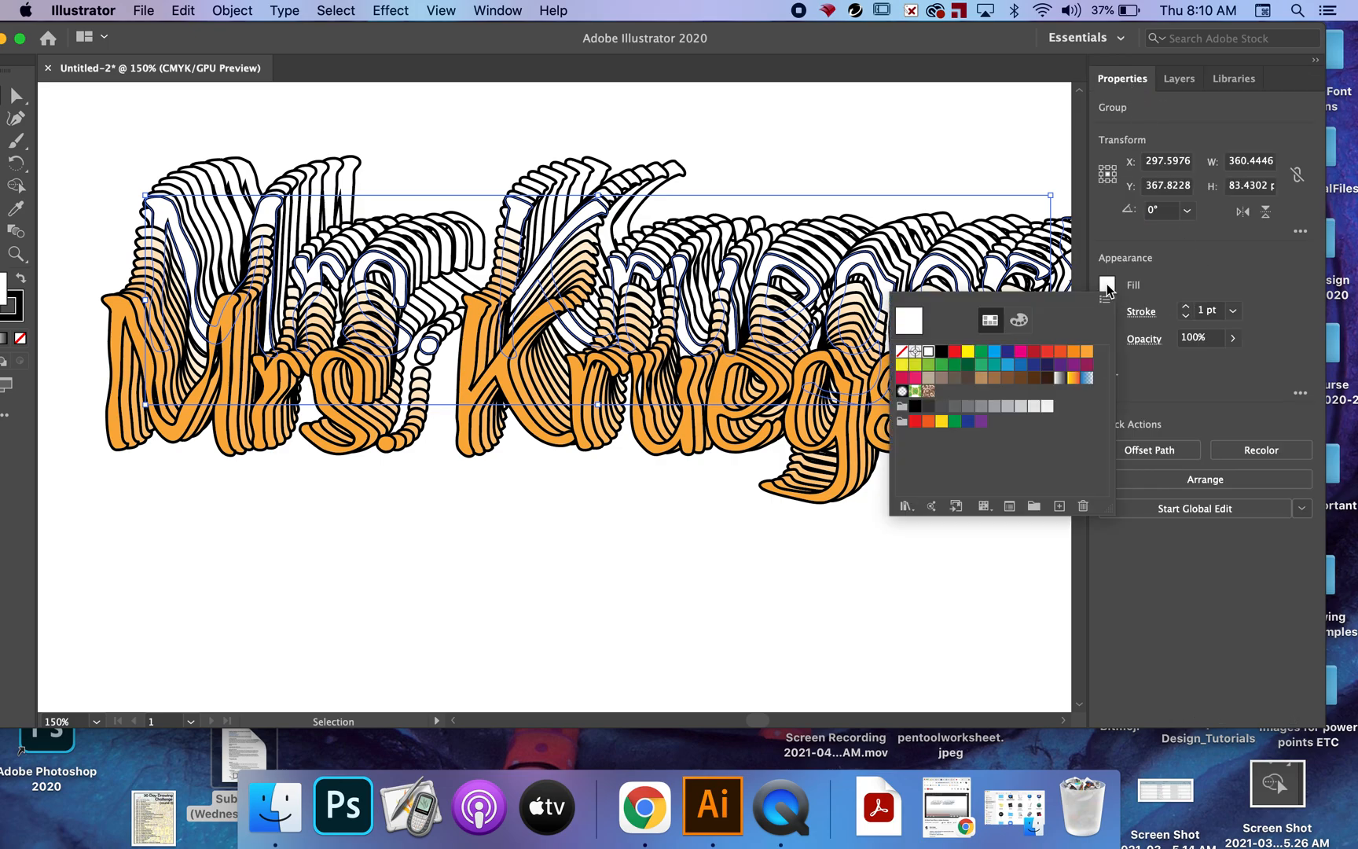
left_click(1035, 352)
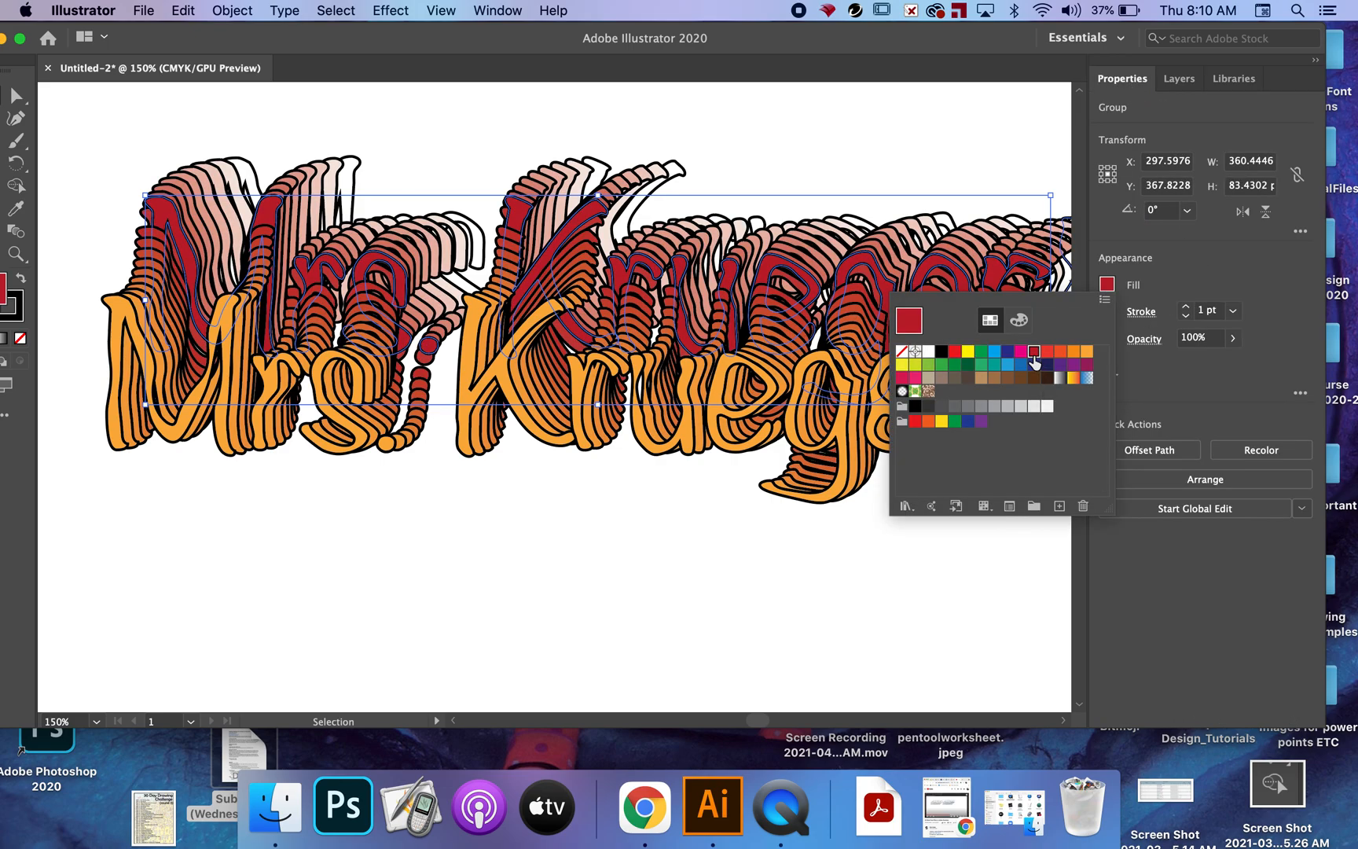
Step: Target the rearmost copy of the lettering inside the blend, set its fill to yellow, and deselect the artwork
left_click(1179, 78)
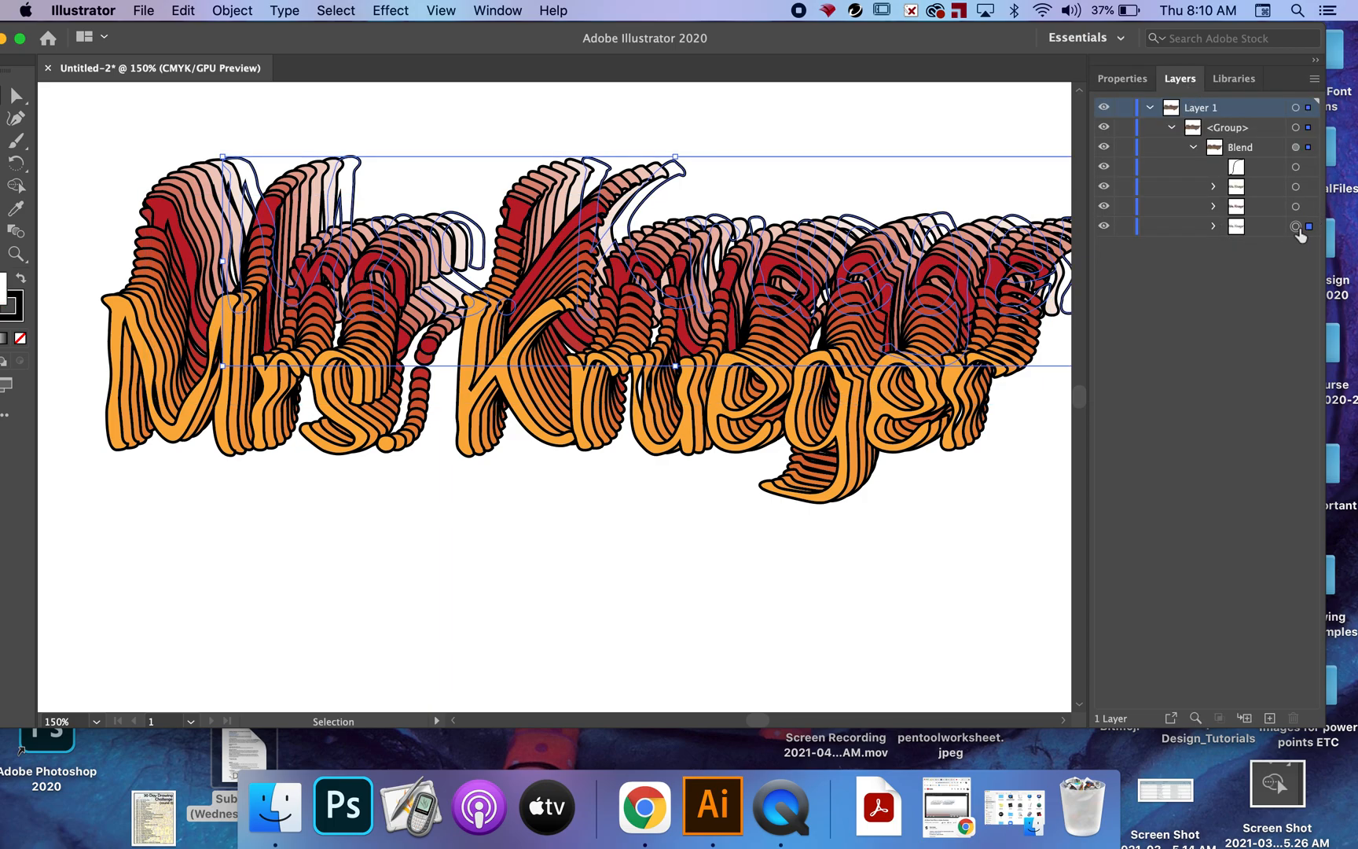
left_click(1296, 227)
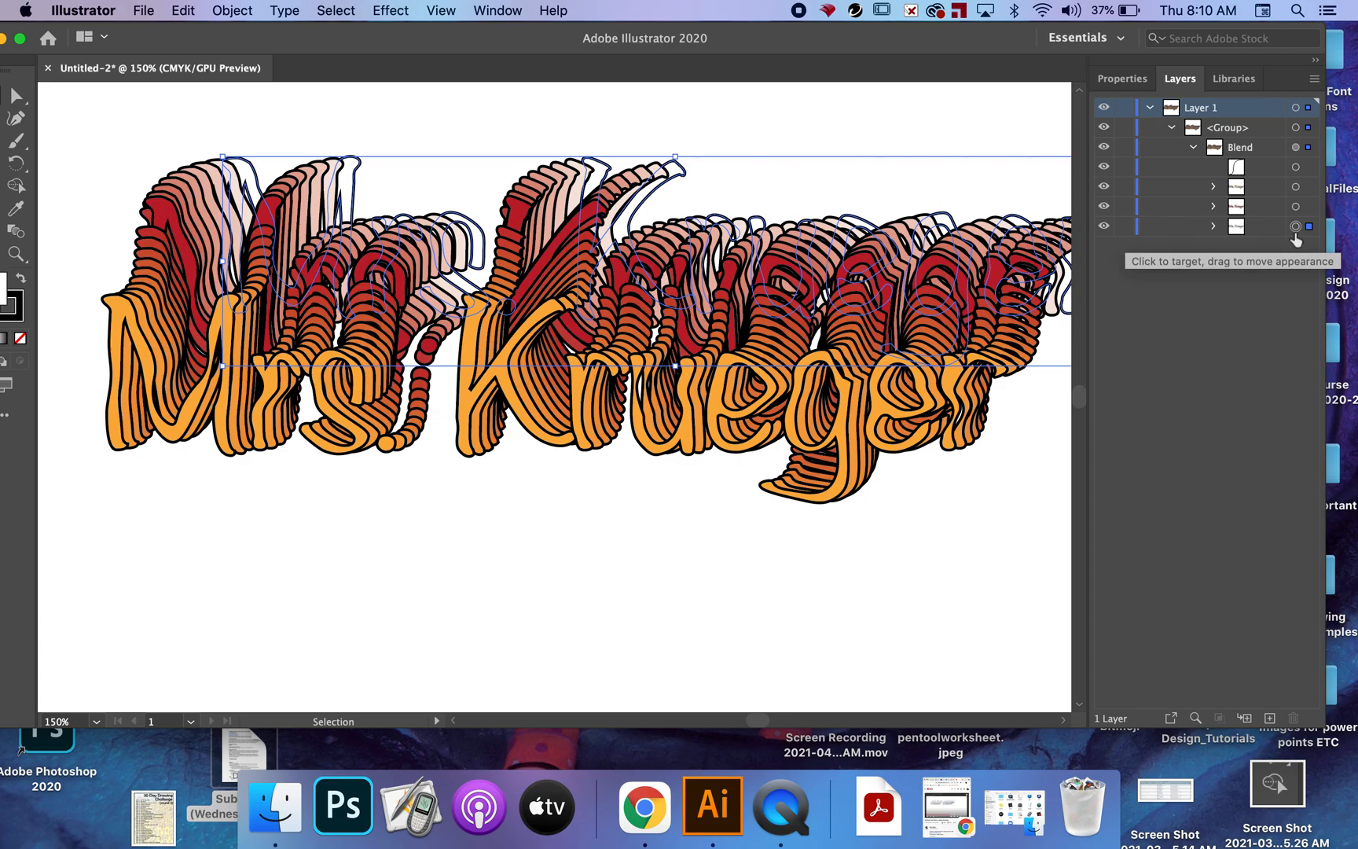
left_click(1126, 78)
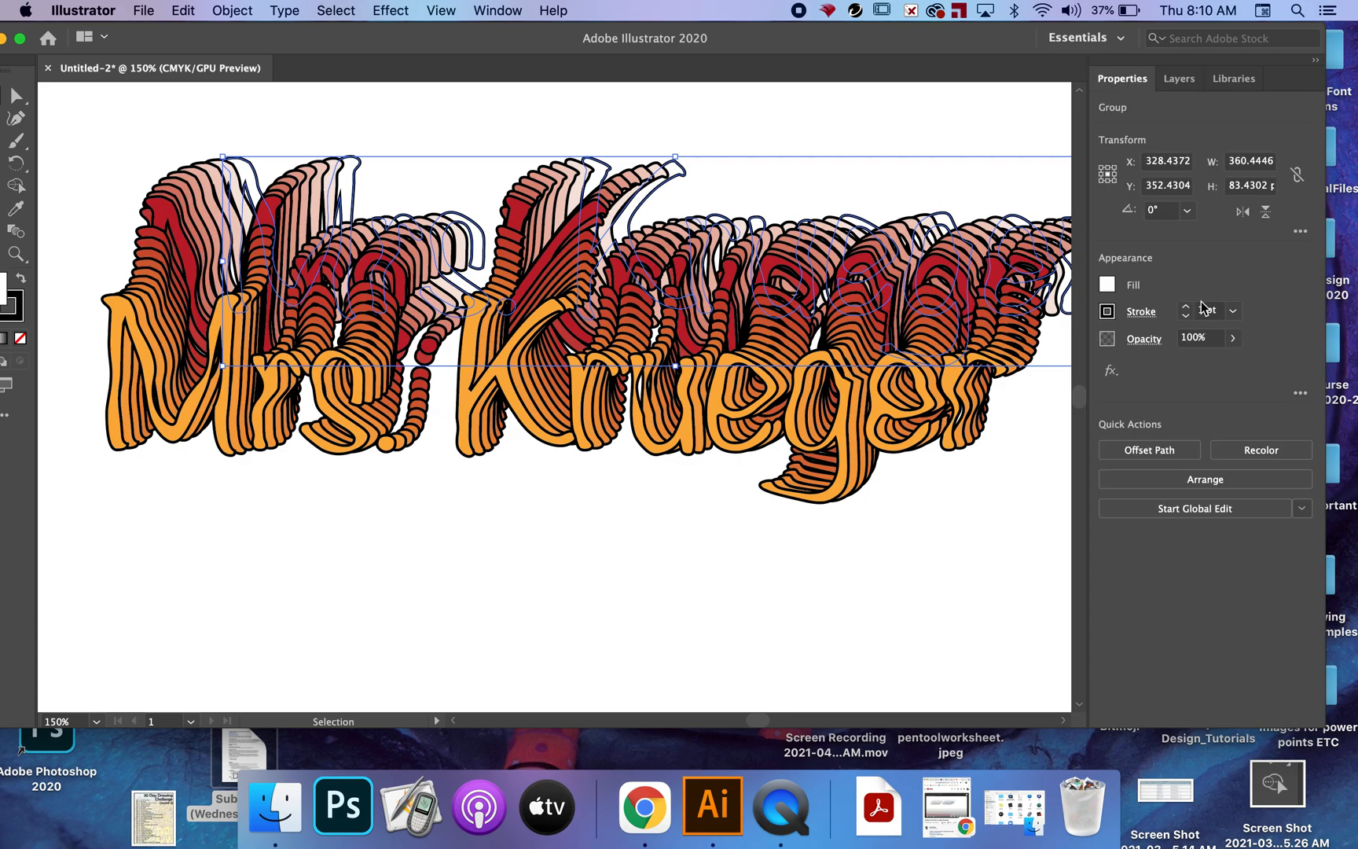
left_click(1107, 285)
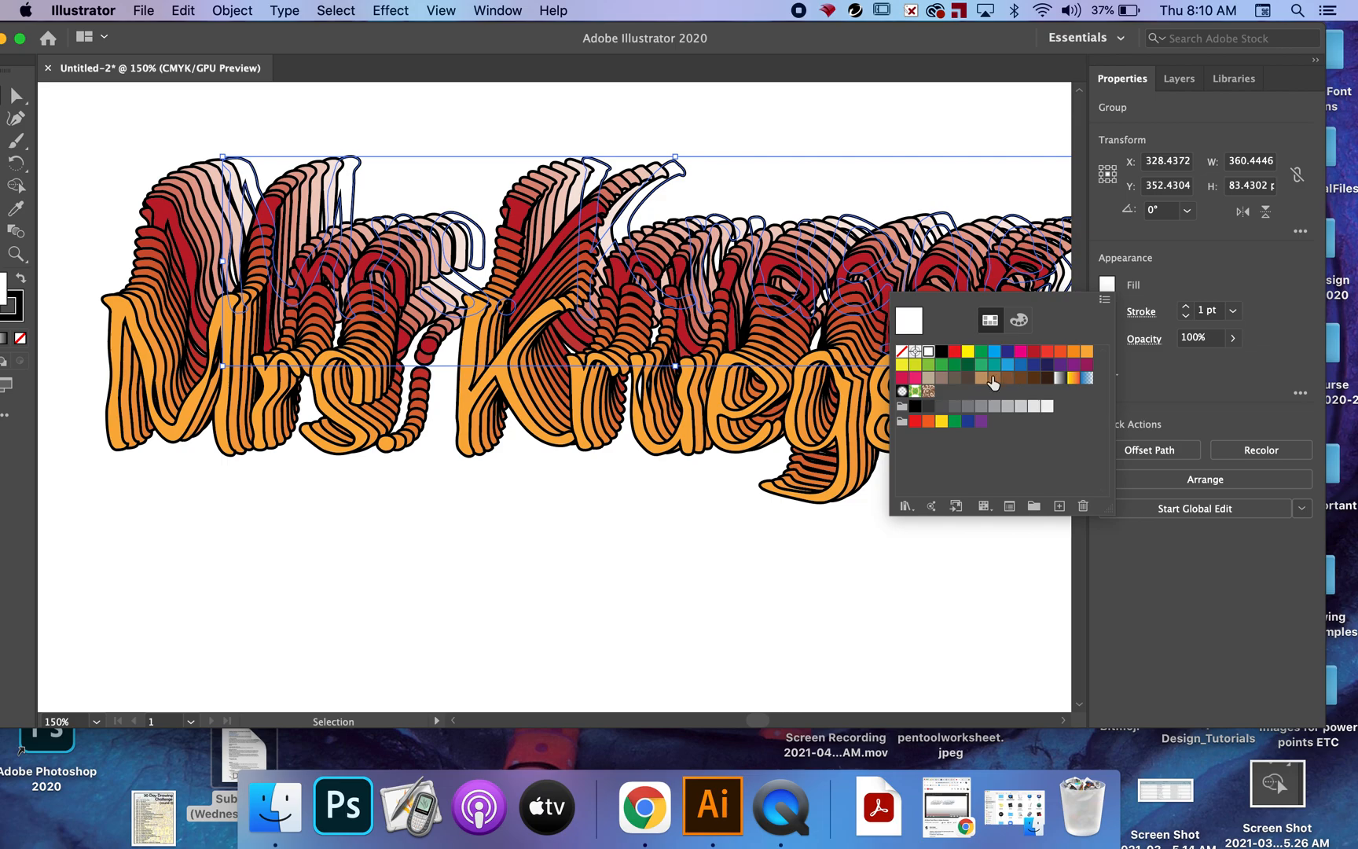
left_click(969, 352)
left_click(597, 534)
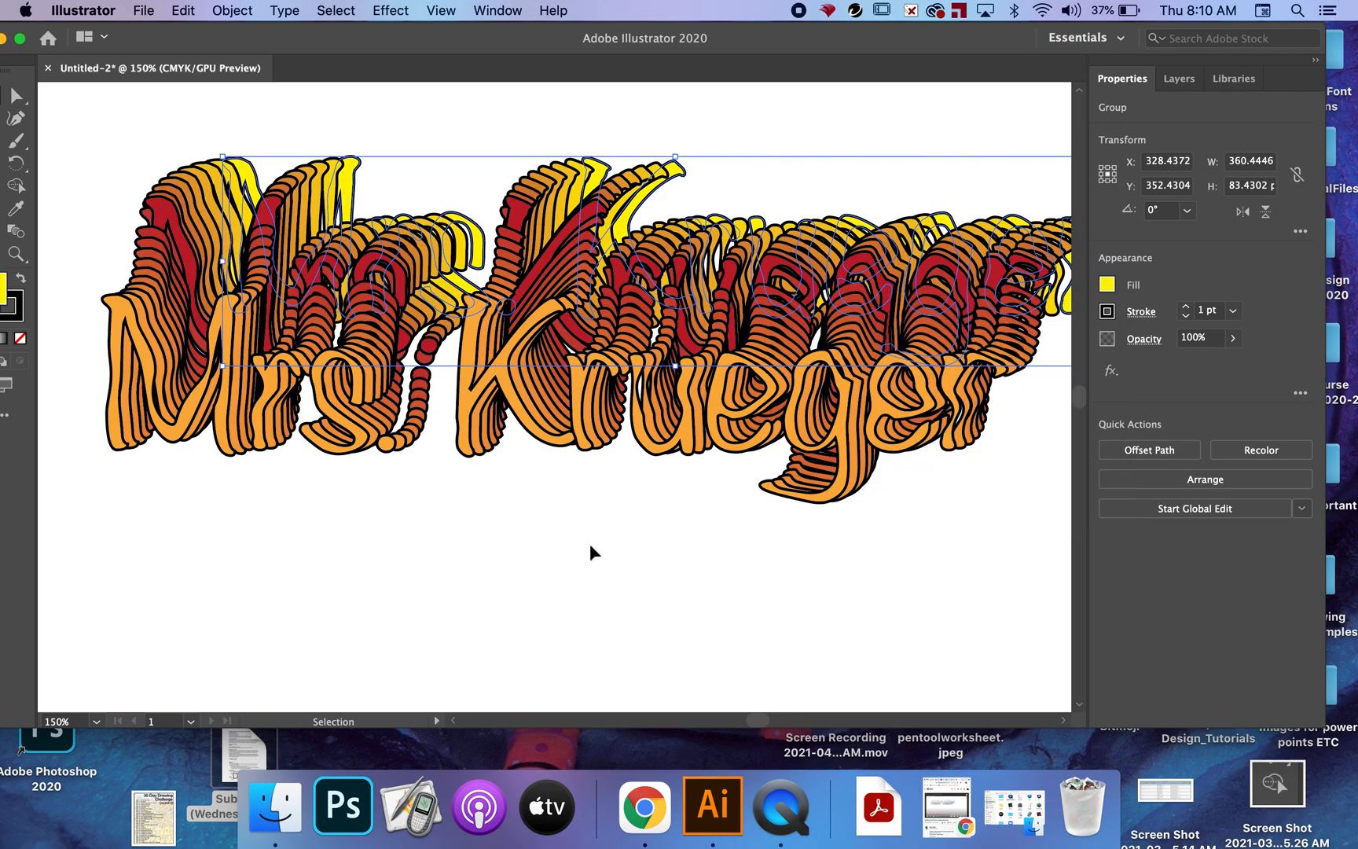
key("super+0")
left_click(395, 323)
scroll(386, 304, "up", 6)
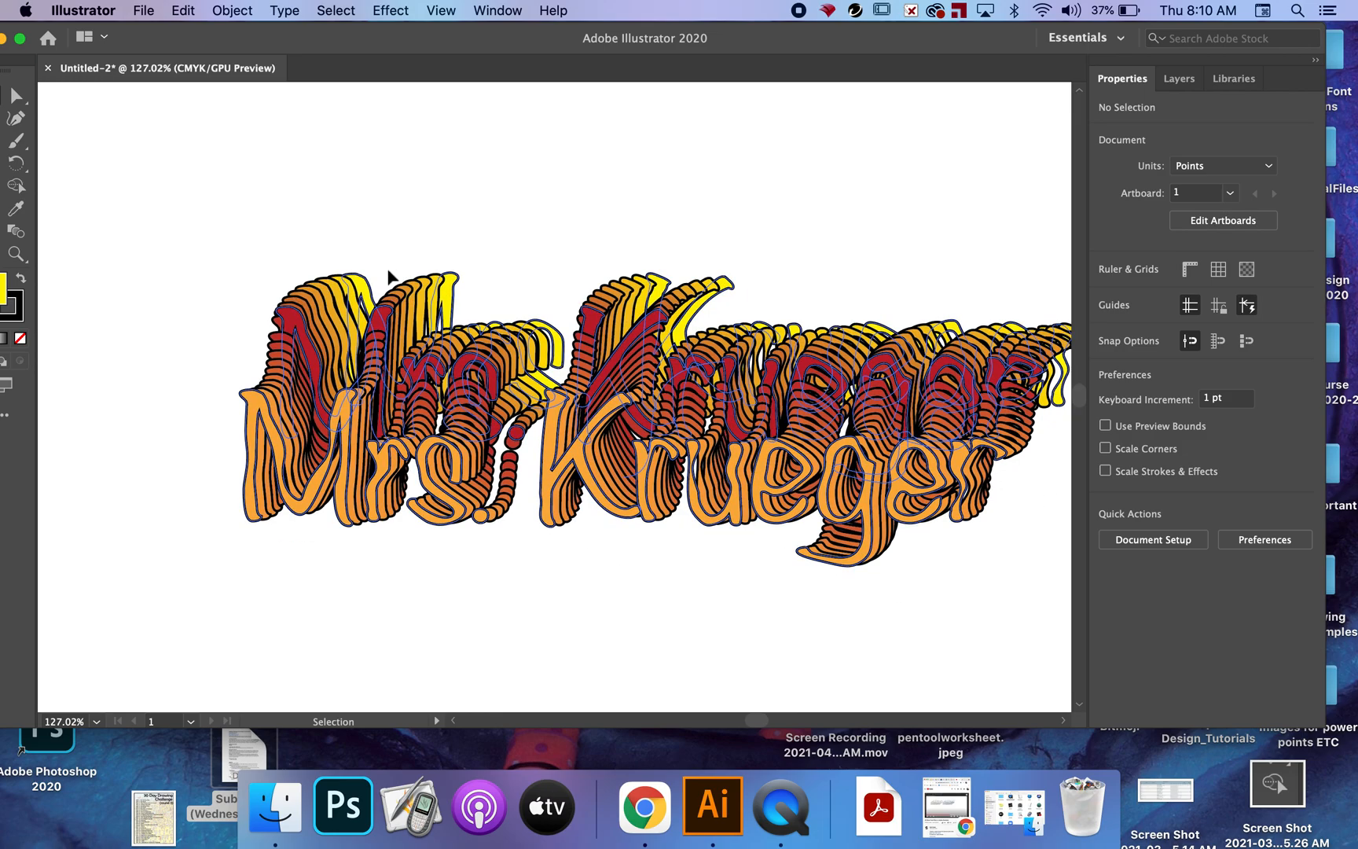
scroll(432, 446, "down", 5)
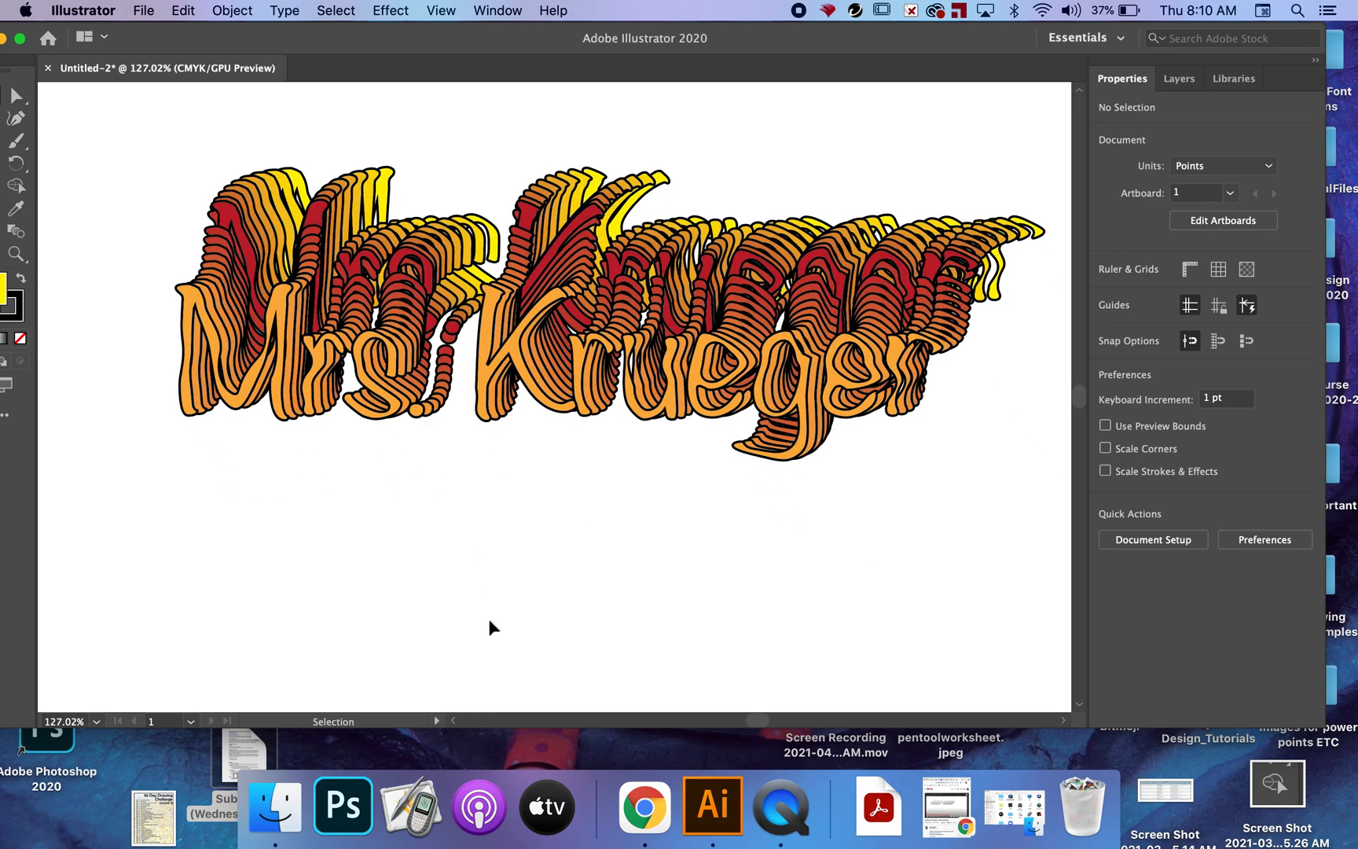
scroll(489, 627, "down", 3)
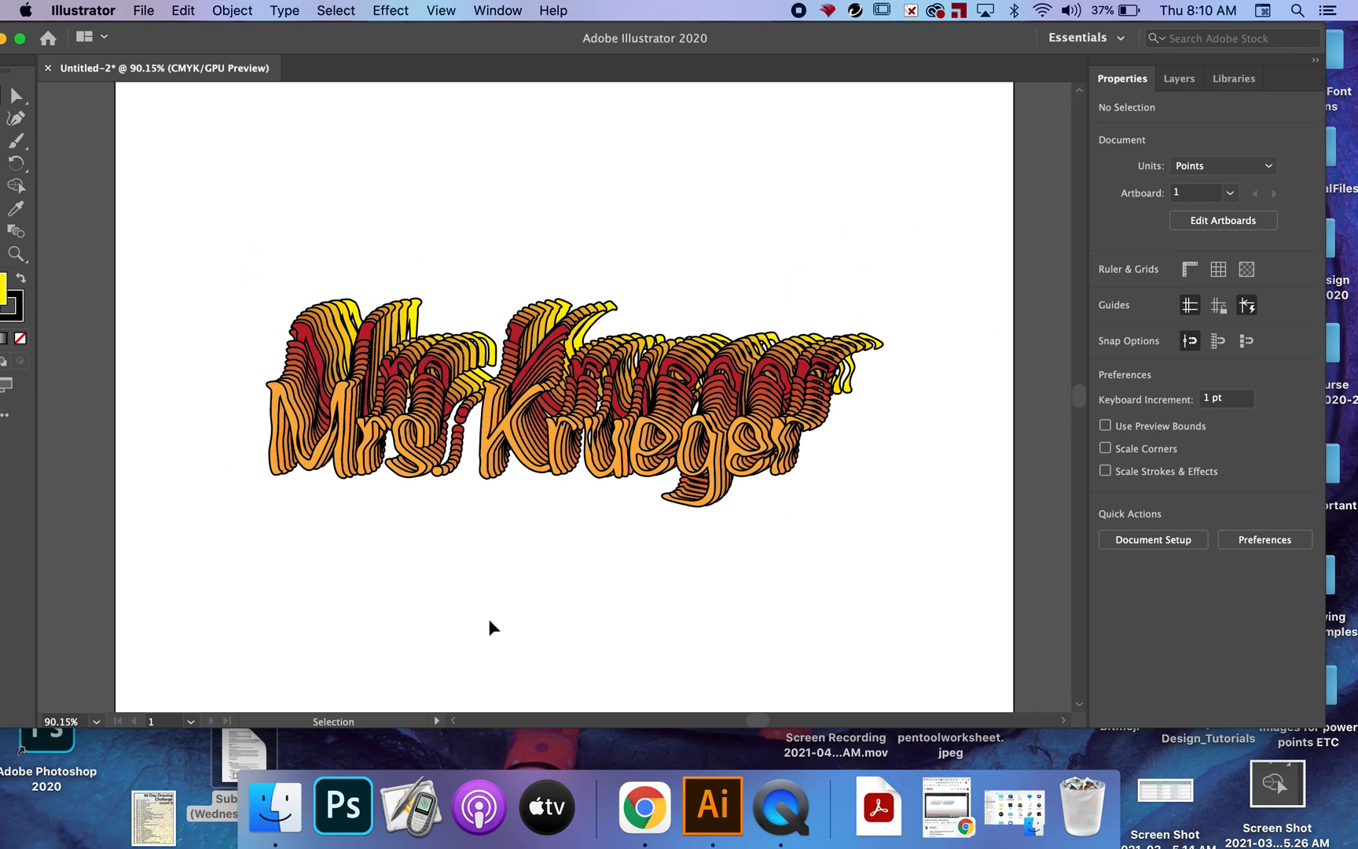
Step: Begin saving the document as a new file with Adobe PDF (pdf) as the format
left_click(144, 11)
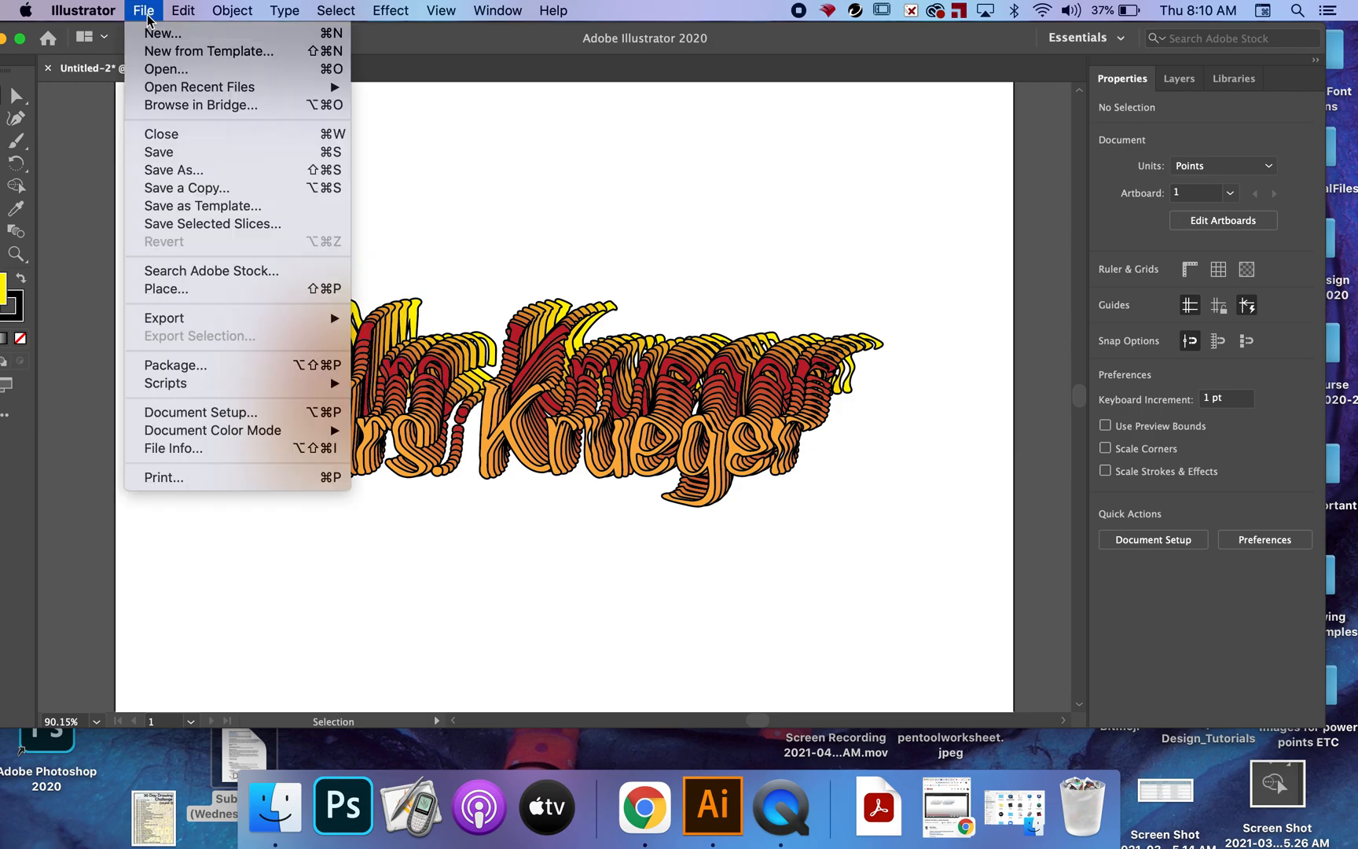
left_click(233, 171)
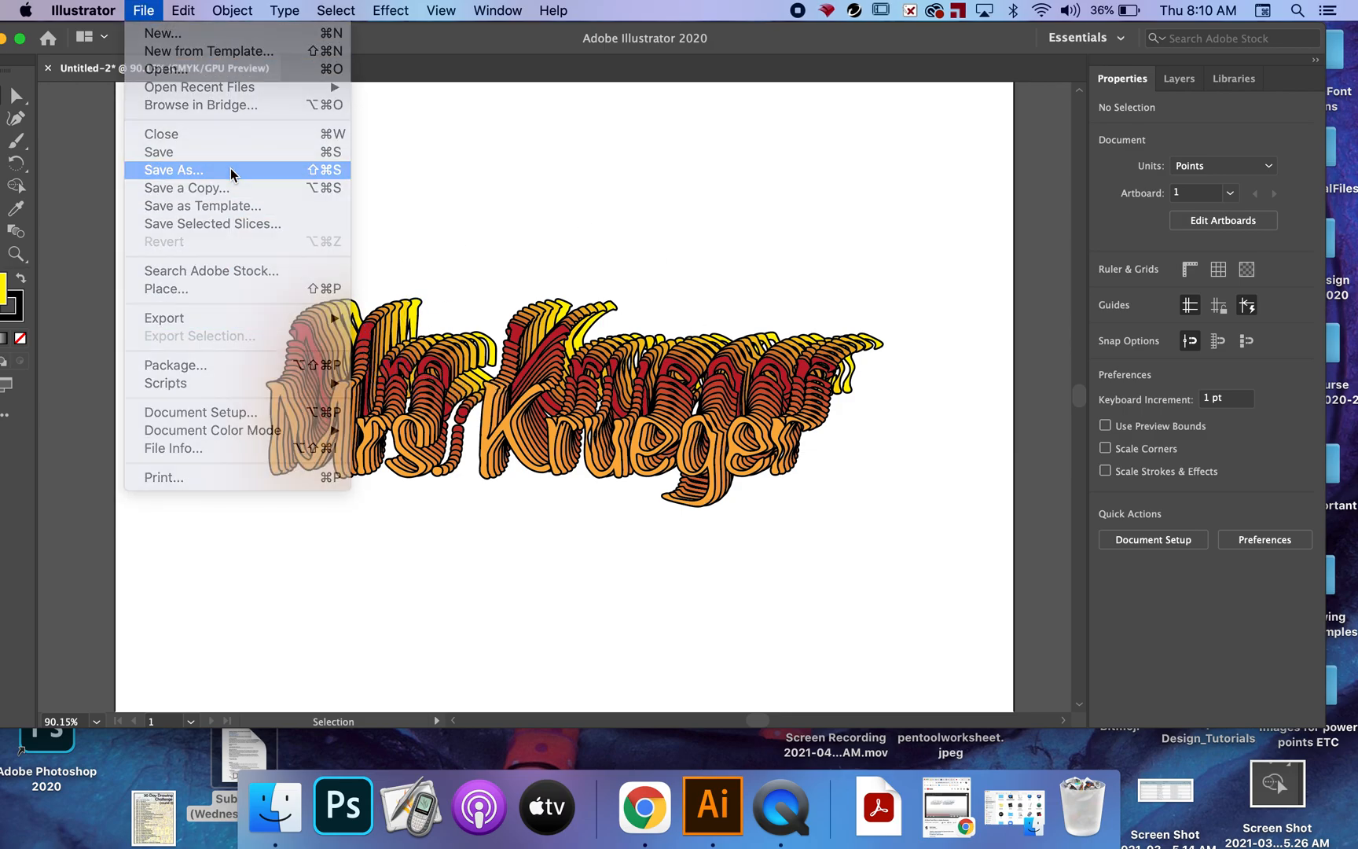
left_click(740, 456)
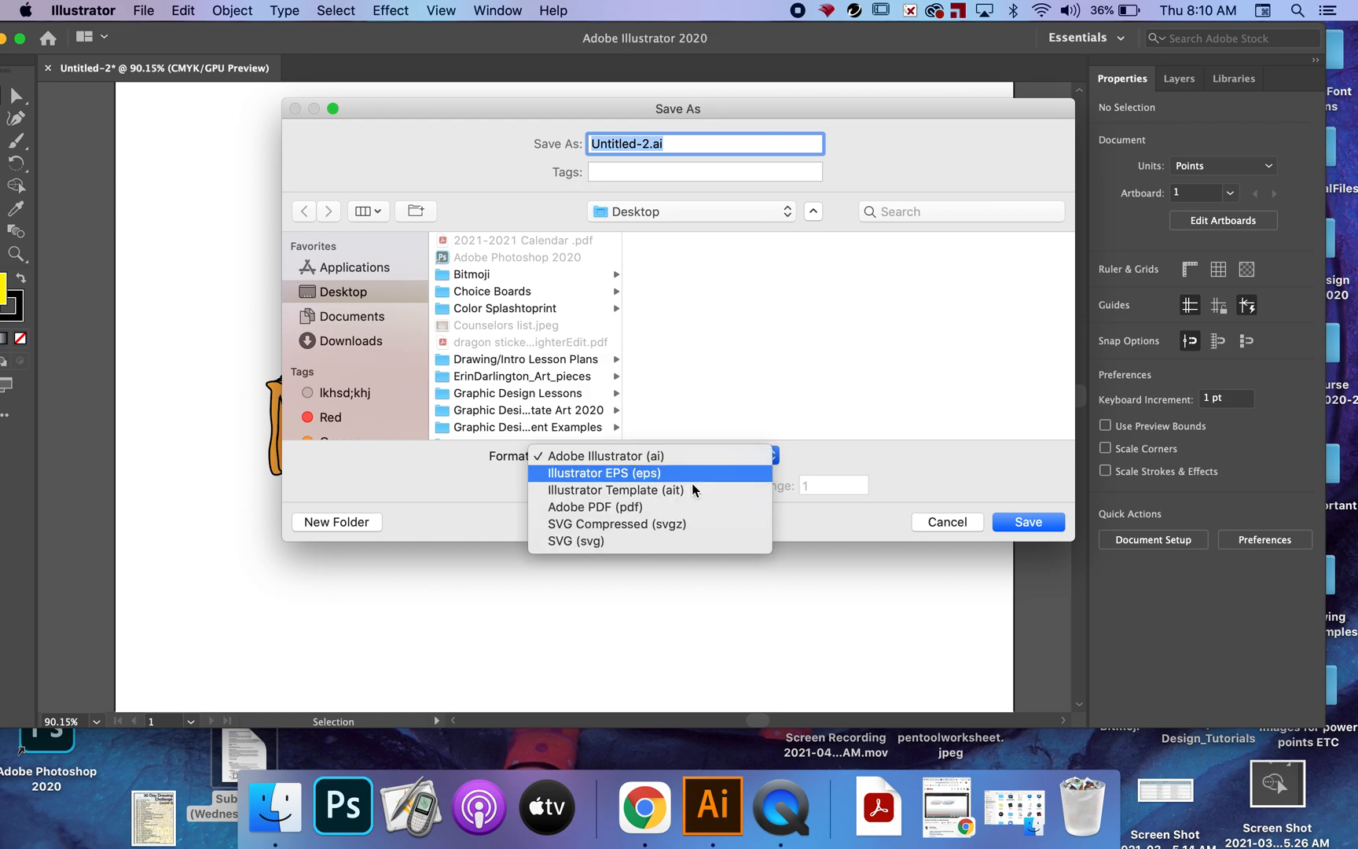
left_click(649, 511)
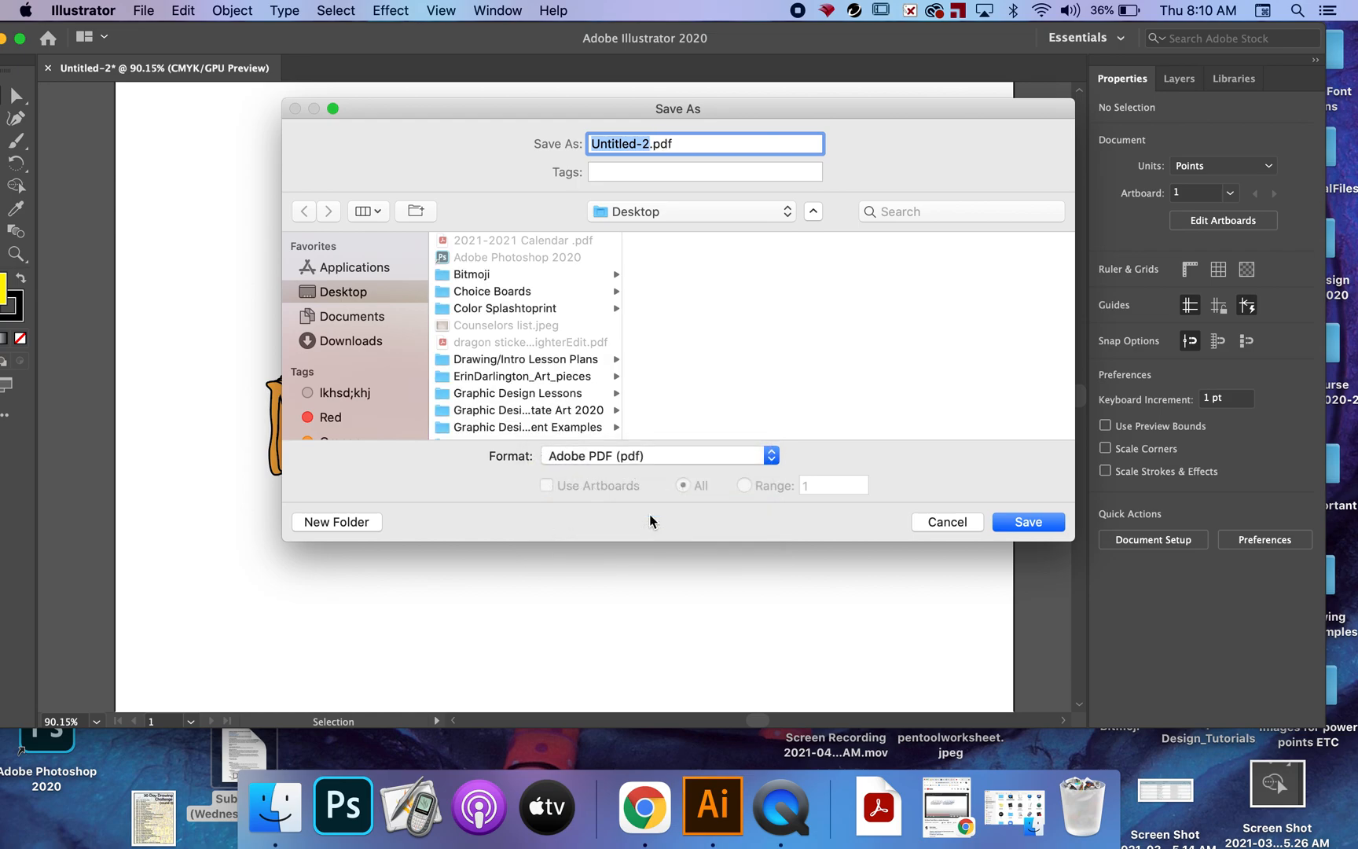